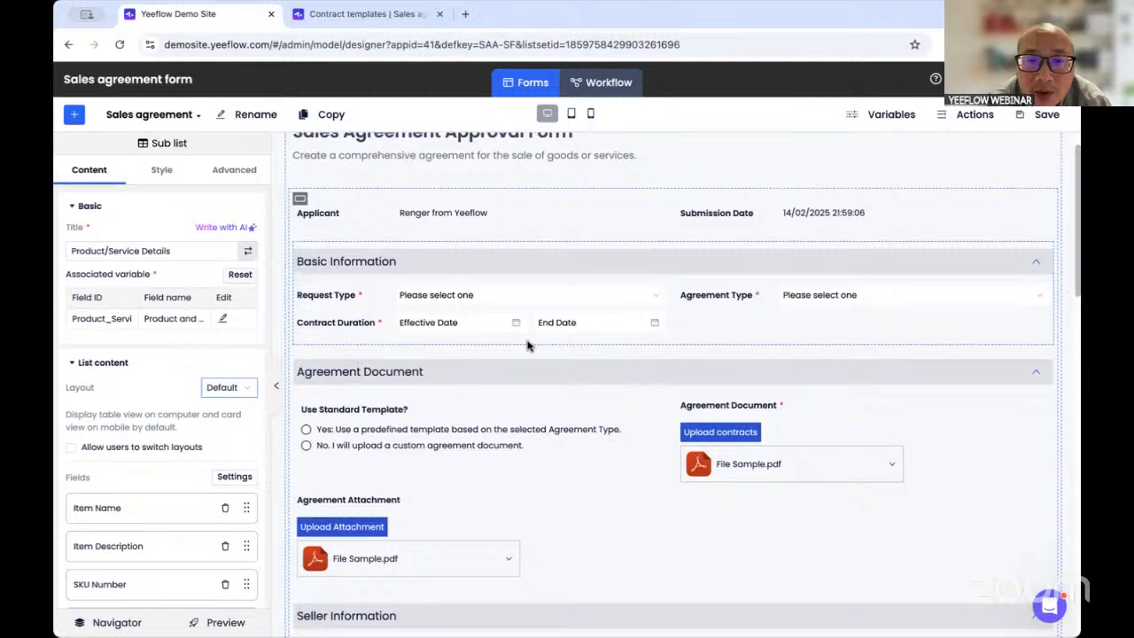
- Switch the Product/Service Details sub list's layout to Dynamic content and accept the removal of incompatible configuration items
scroll(527, 345, down, 10)
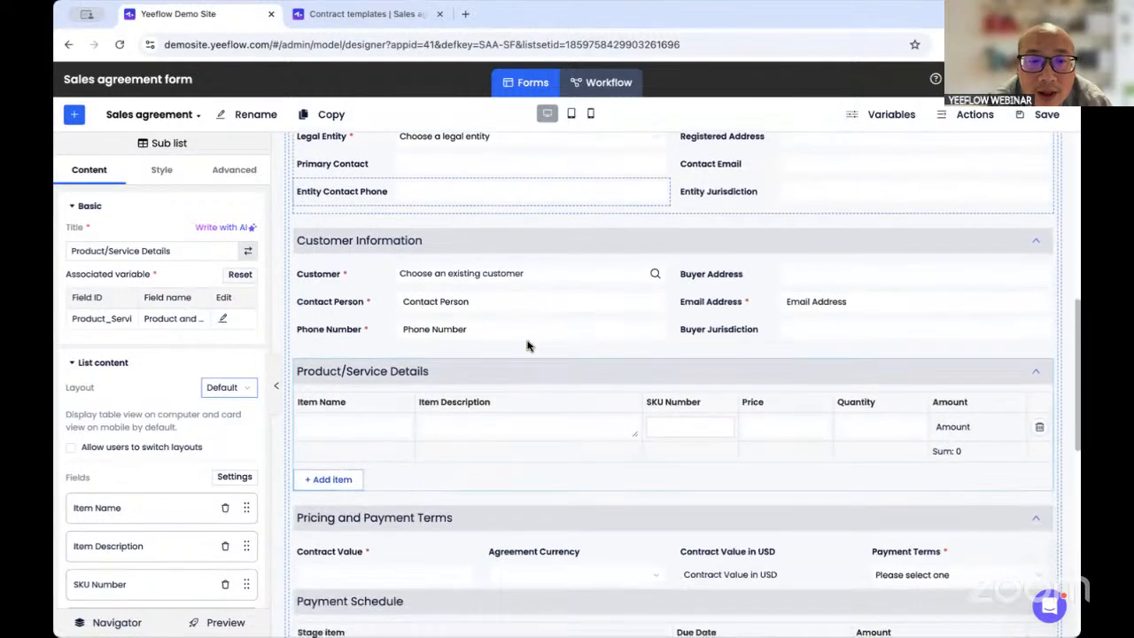
scroll(527, 345, down, 1)
scroll(527, 346, up, 1)
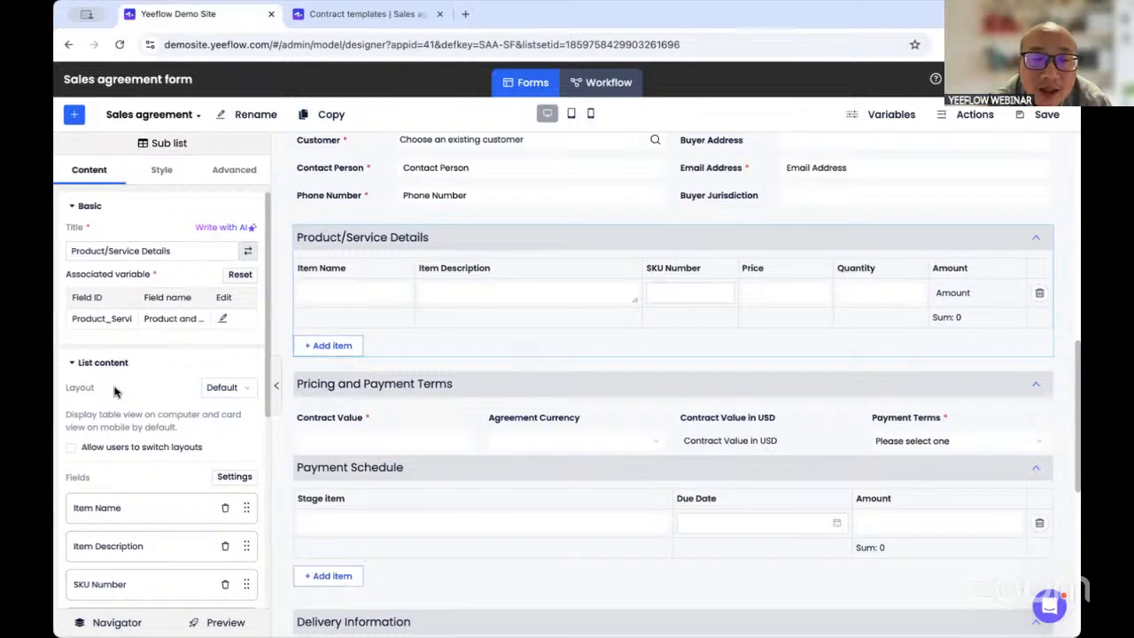
scroll(114, 392, down, 2)
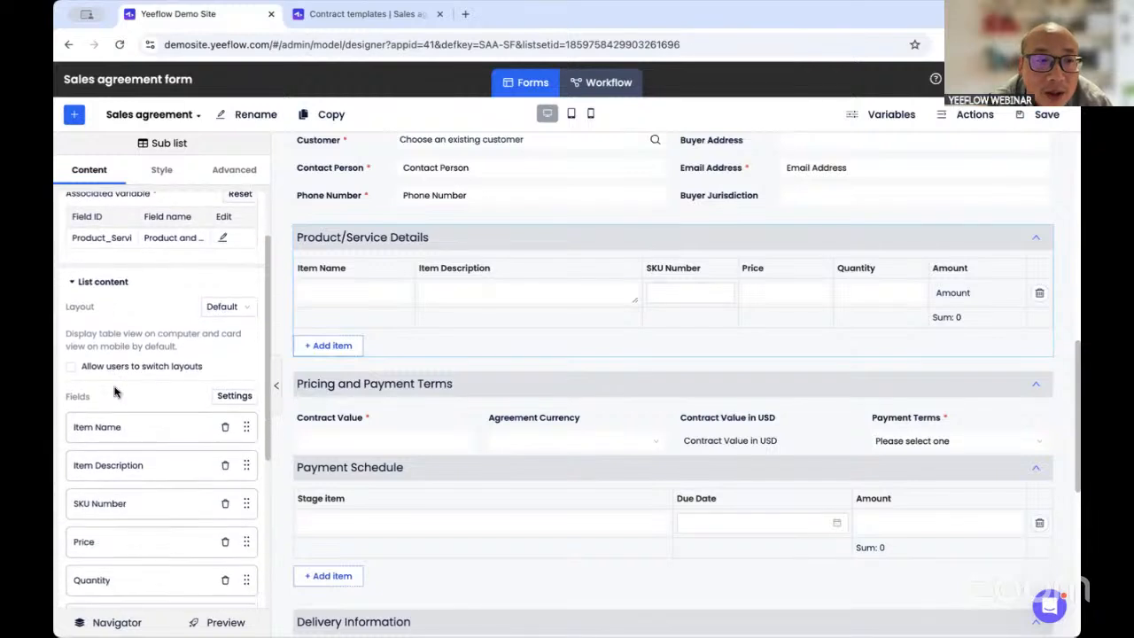
scroll(114, 387, down, 2)
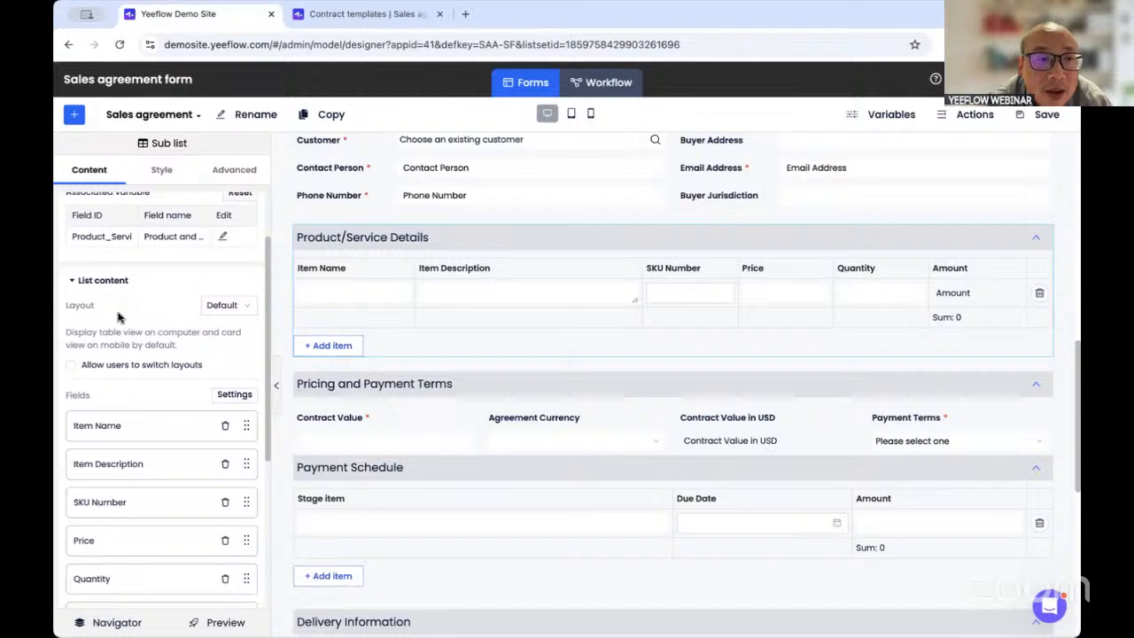
scroll(118, 317, down, 1)
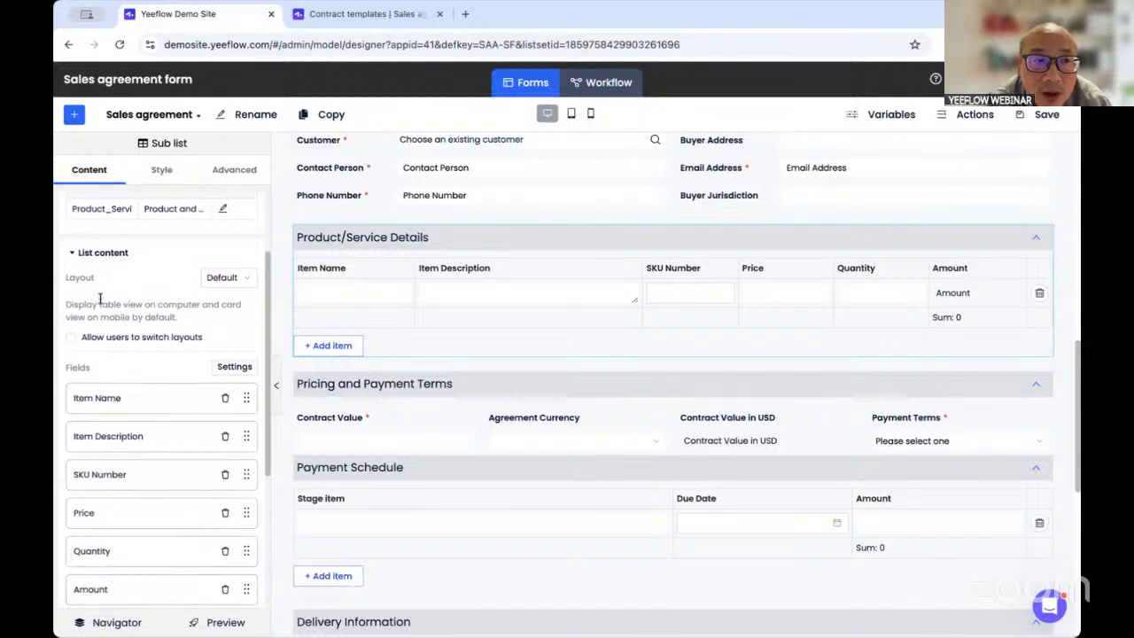
click(227, 282)
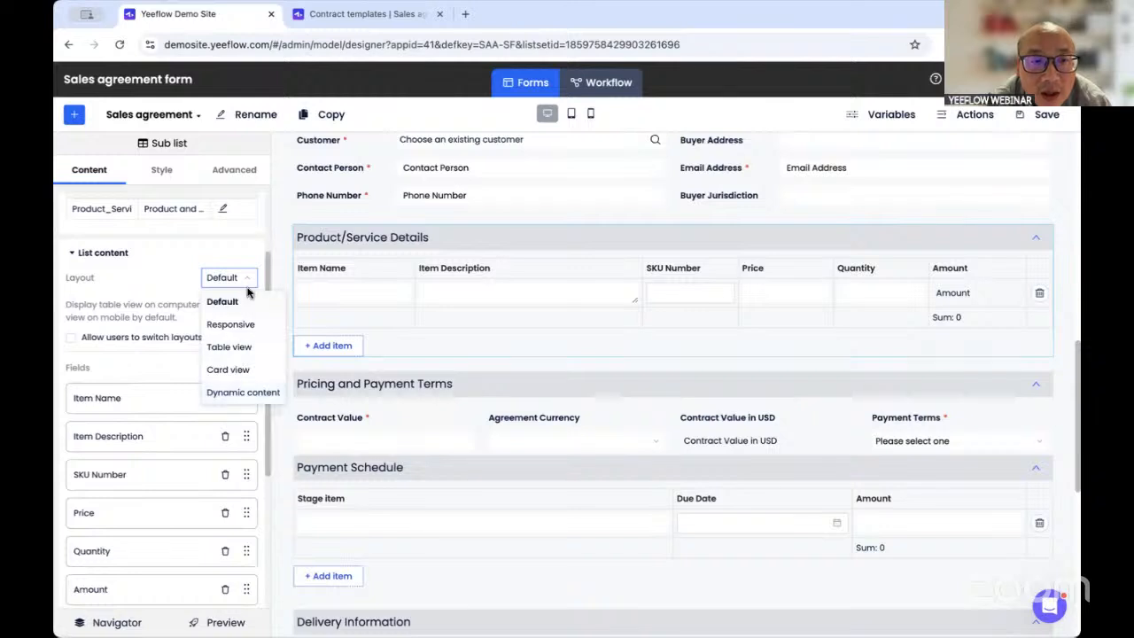
click(246, 394)
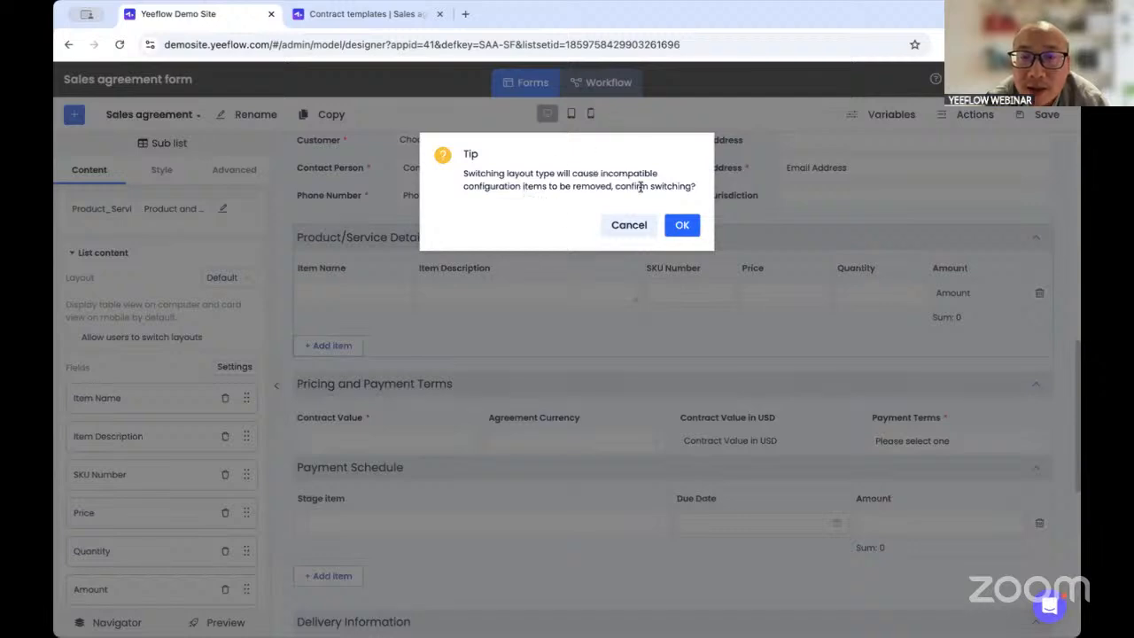
click(682, 227)
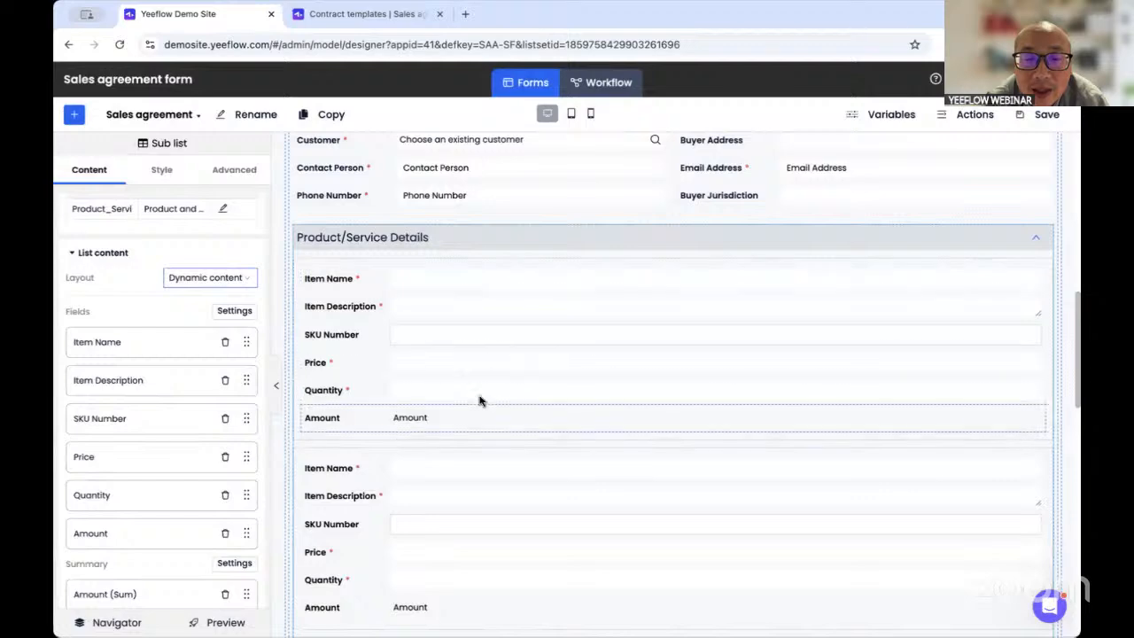
- Examine the repeated item blocks and the amount summary row in the Product/Service Details sub list
scroll(480, 401, down, 1)
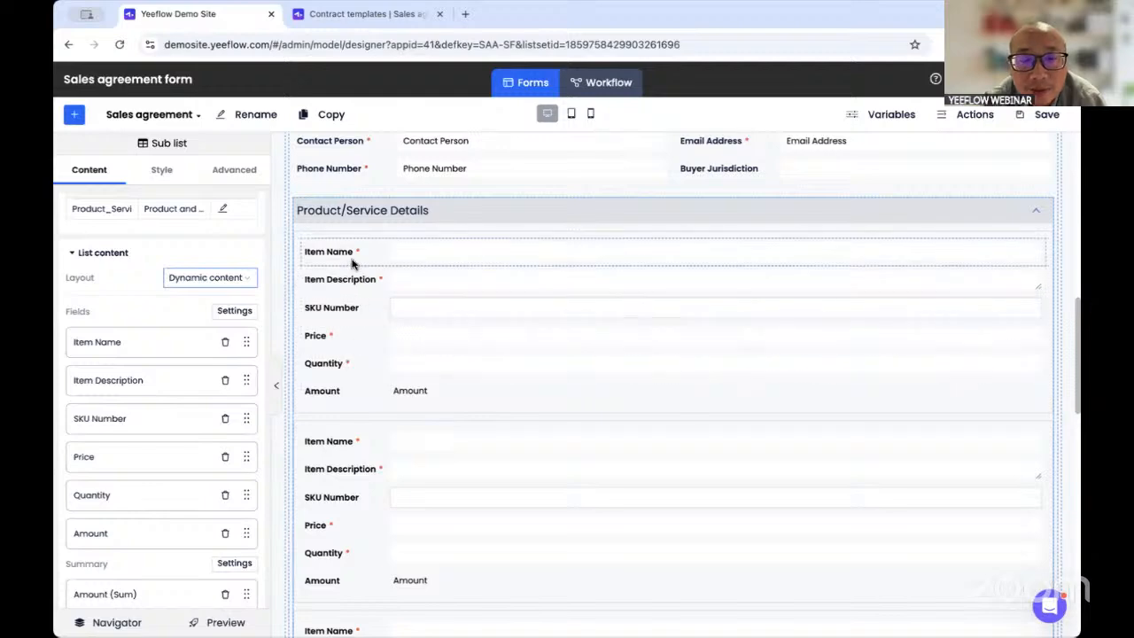
scroll(336, 392, down, 3)
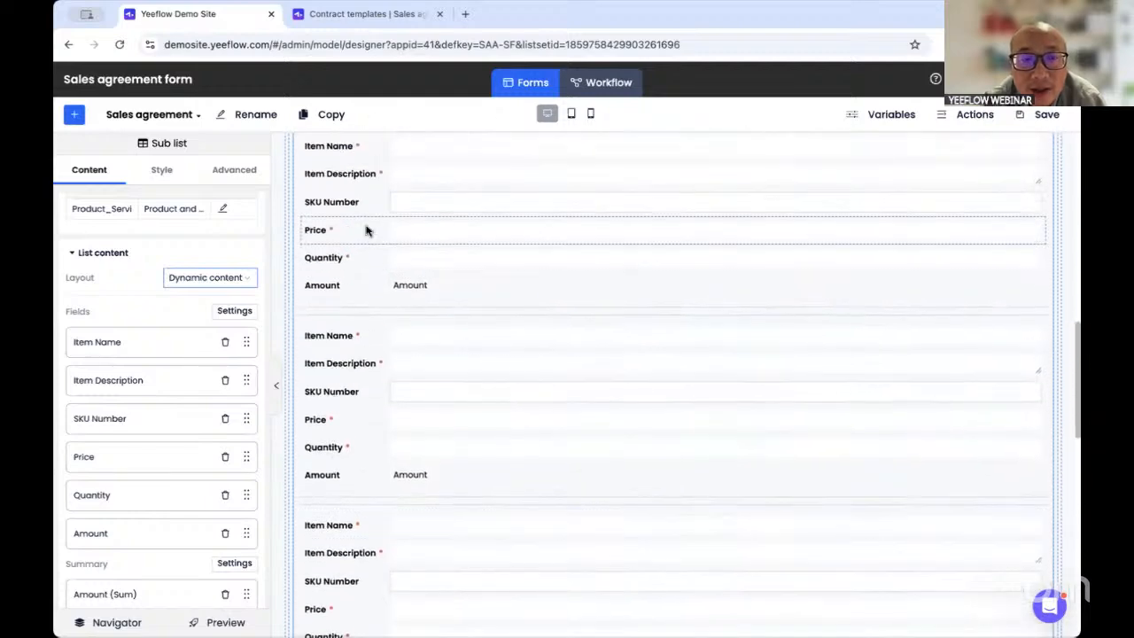
scroll(355, 297, down, 2)
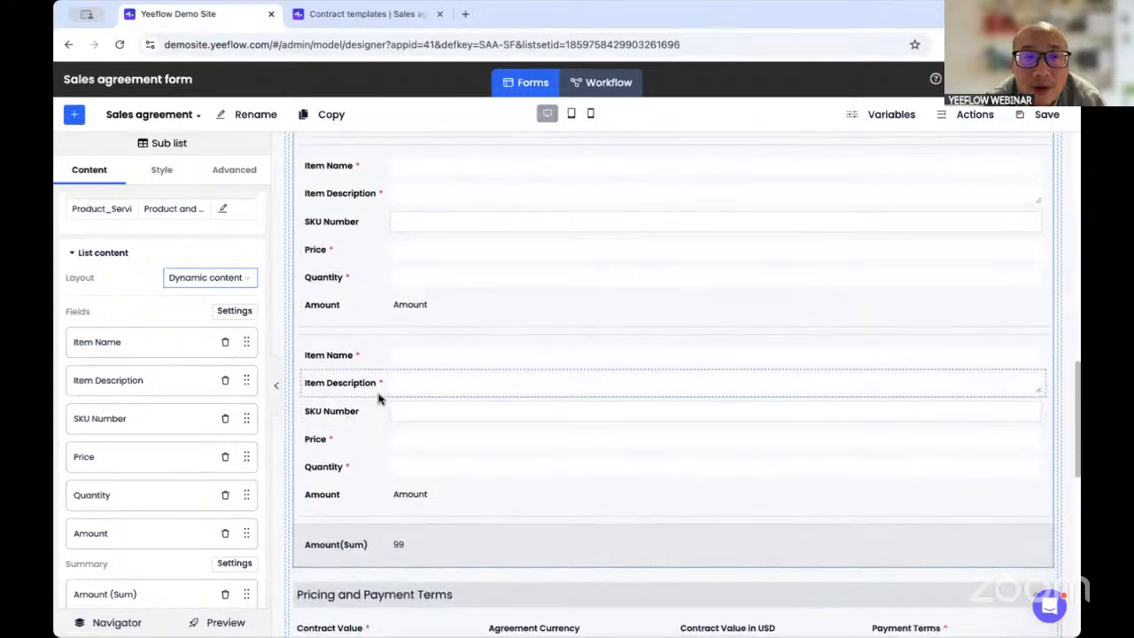
scroll(378, 399, up, 2)
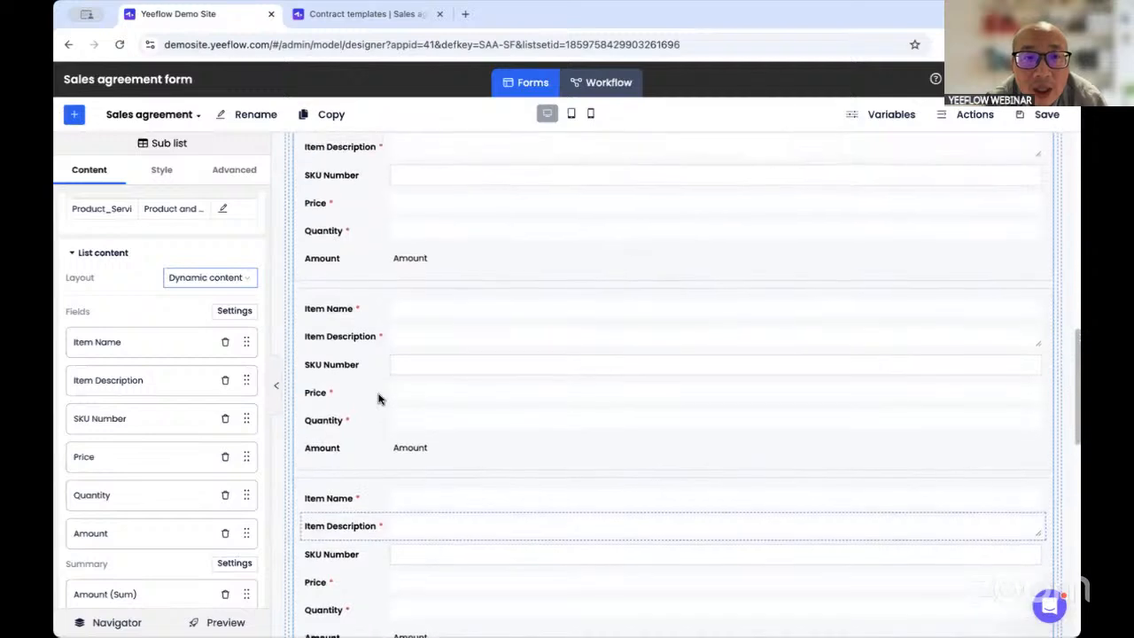
scroll(378, 399, down, 1)
scroll(378, 399, up, 1)
scroll(378, 399, up, 2)
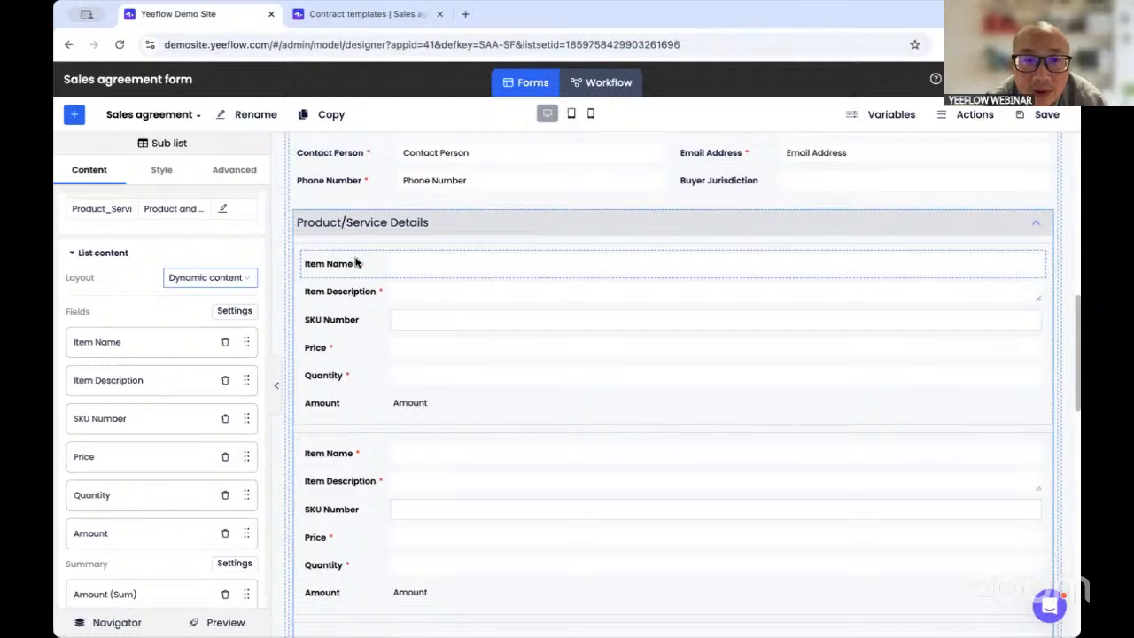
scroll(346, 379, down, 1)
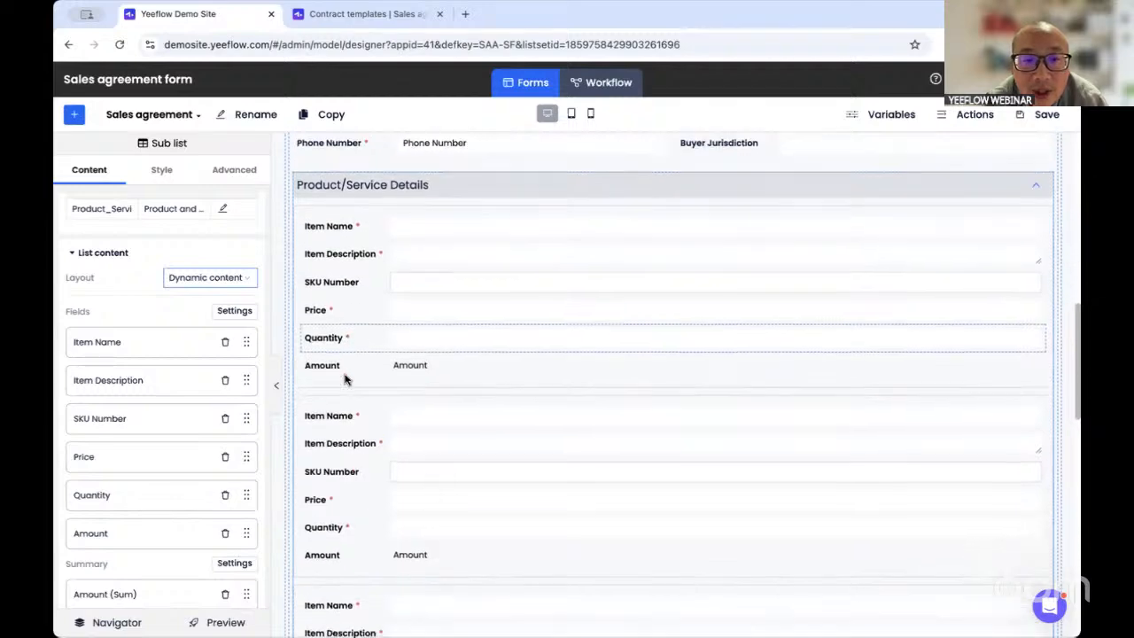
scroll(345, 379, down, 7)
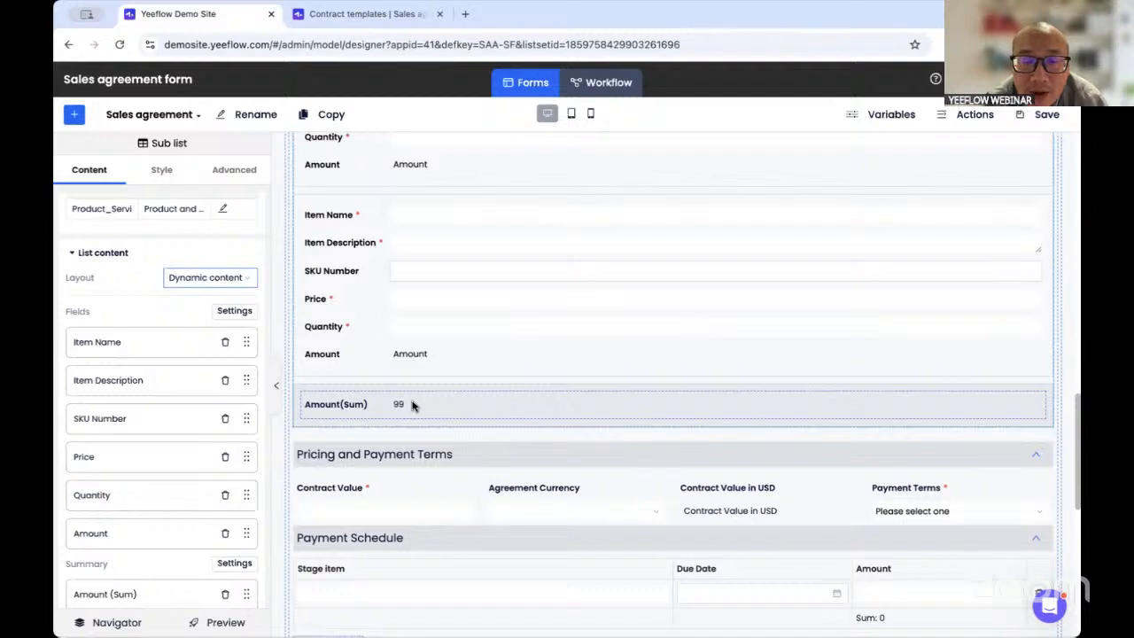
scroll(412, 405, up, 6)
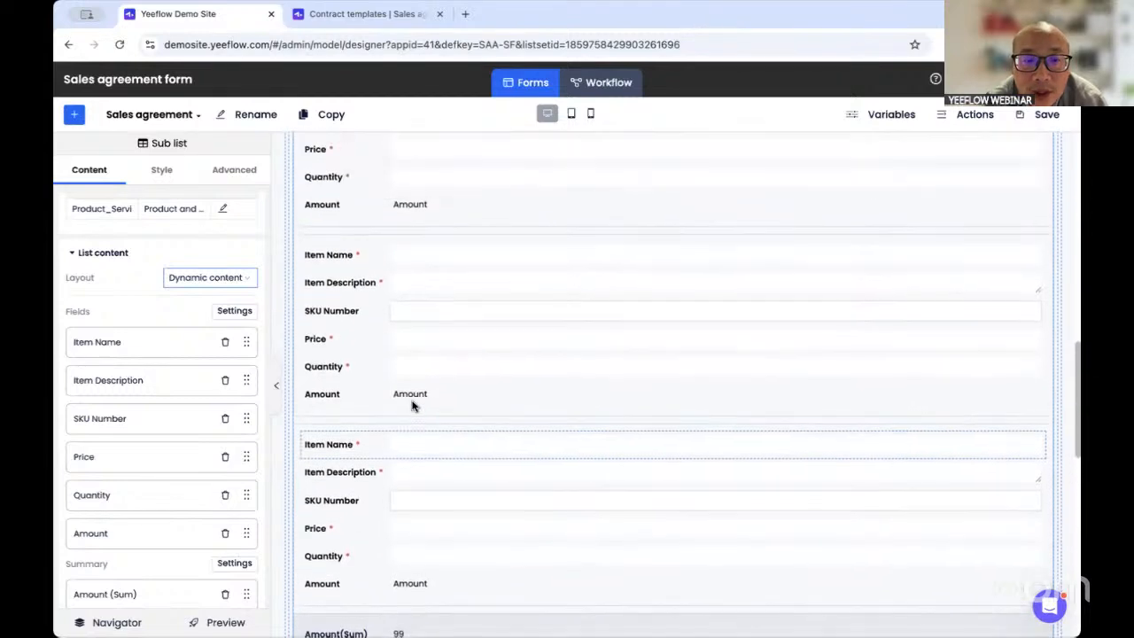
scroll(411, 404, up, 2)
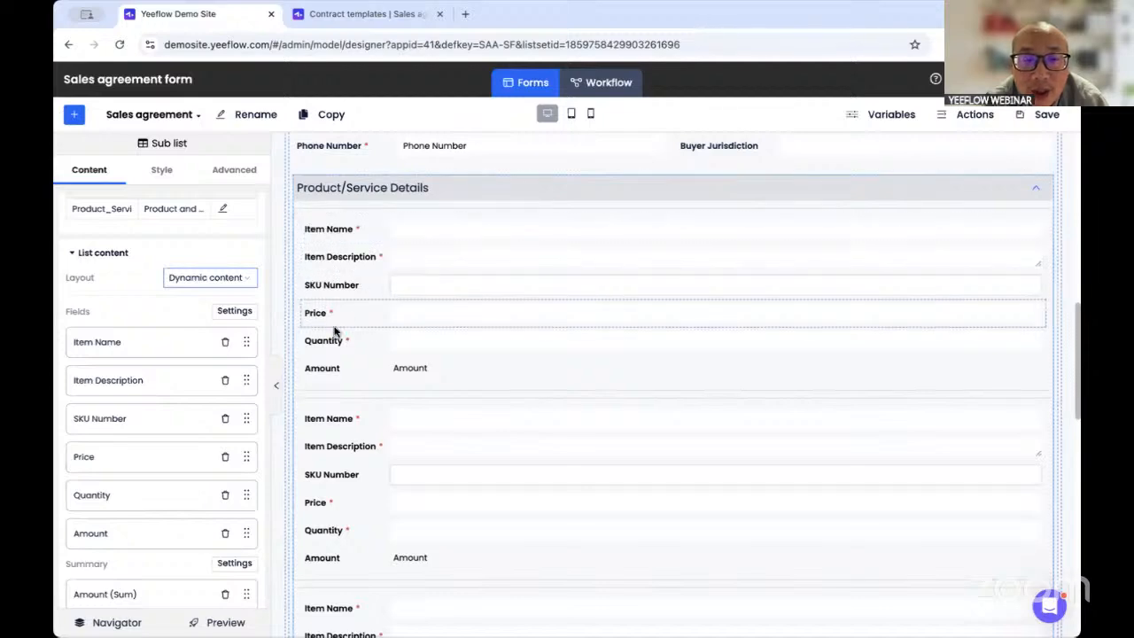
scroll(331, 328, down, 2)
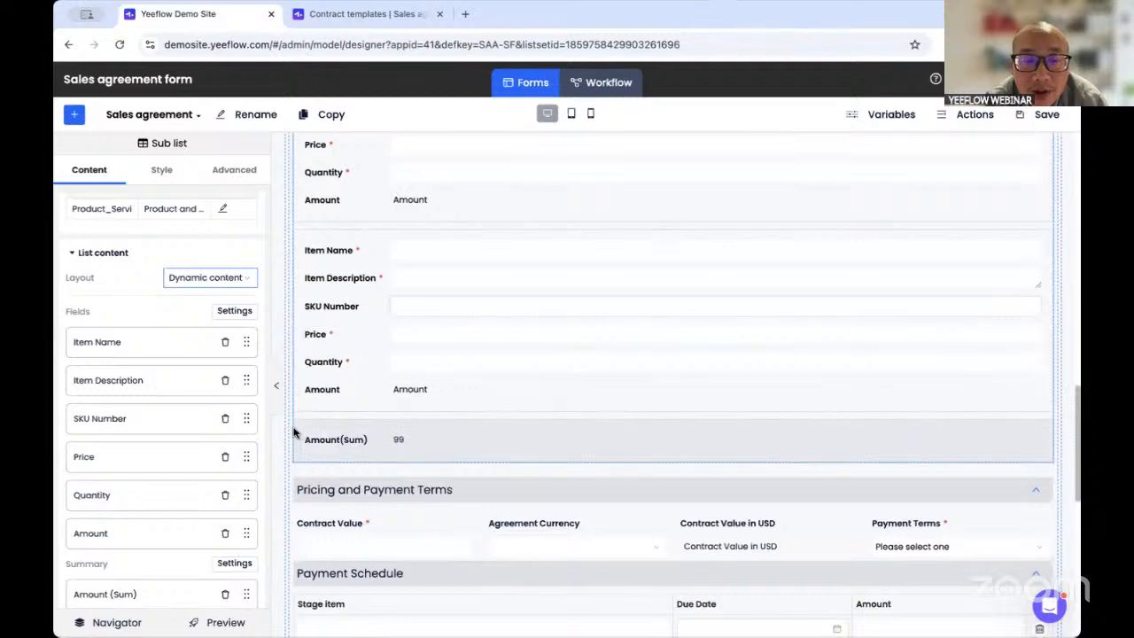
scroll(292, 431, up, 6)
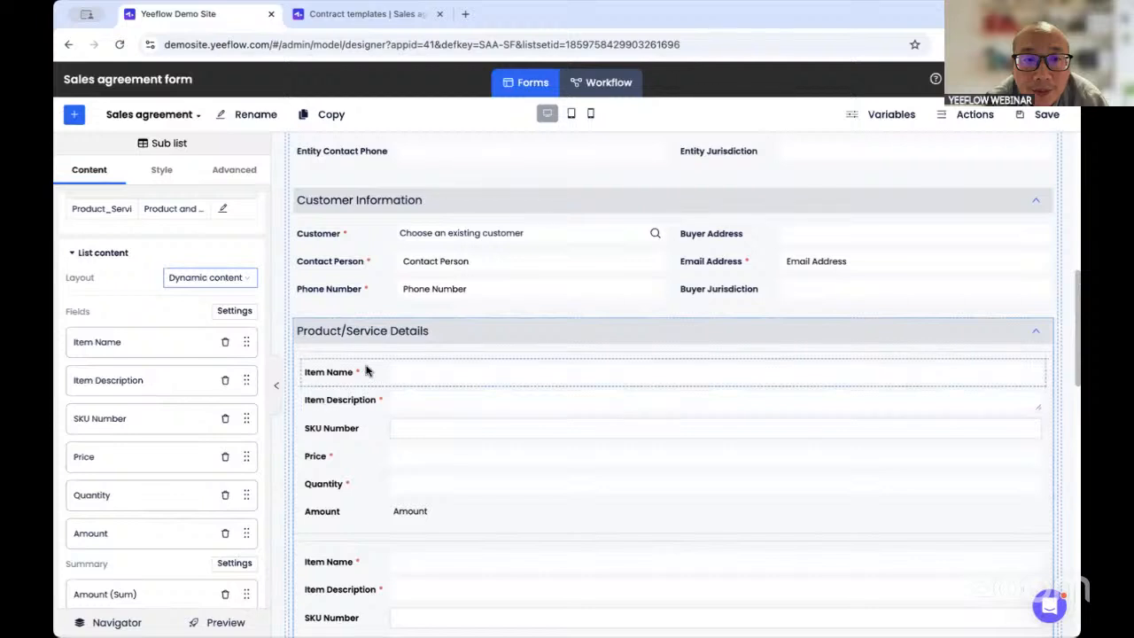
- Change the title of the Item Name field in the Product/Service Details sub list to "Item Title"
click(367, 371)
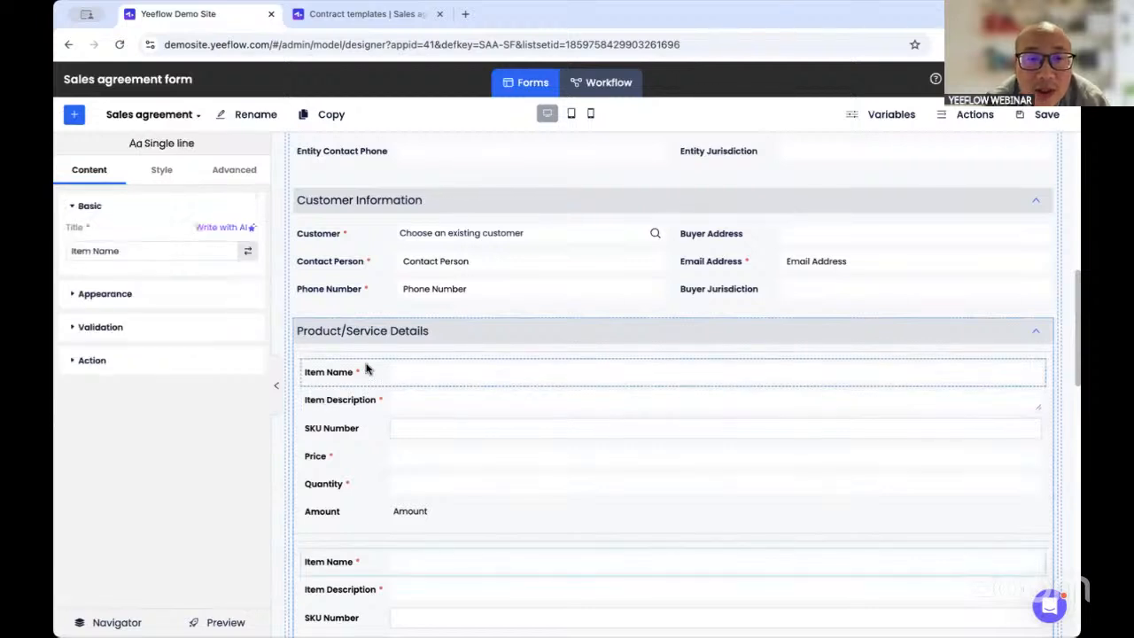
click(334, 352)
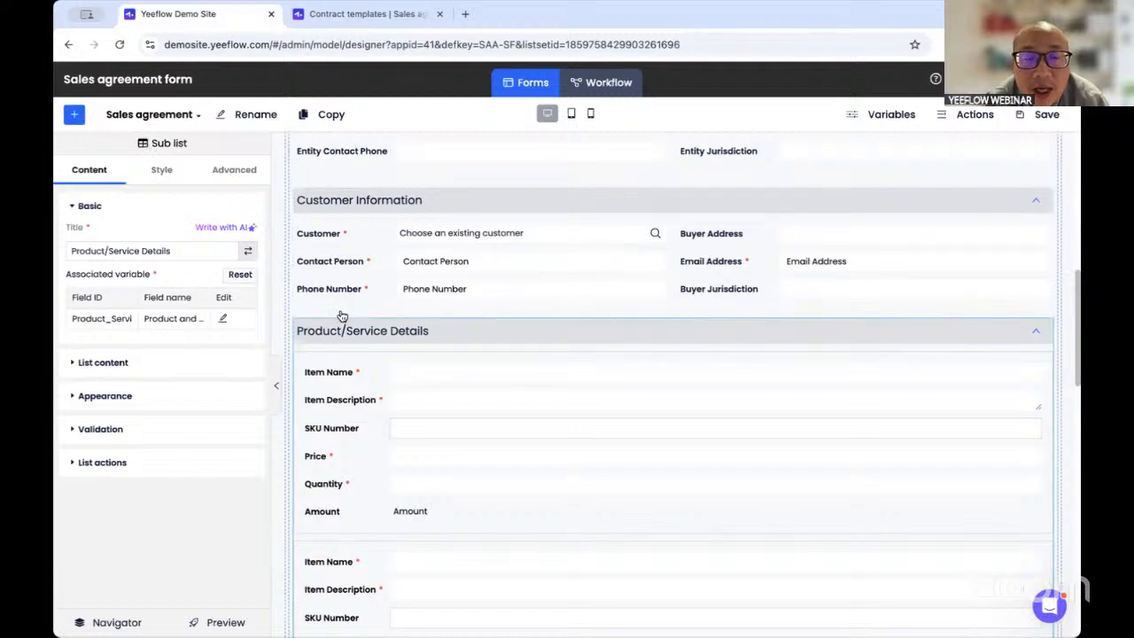
click(362, 376)
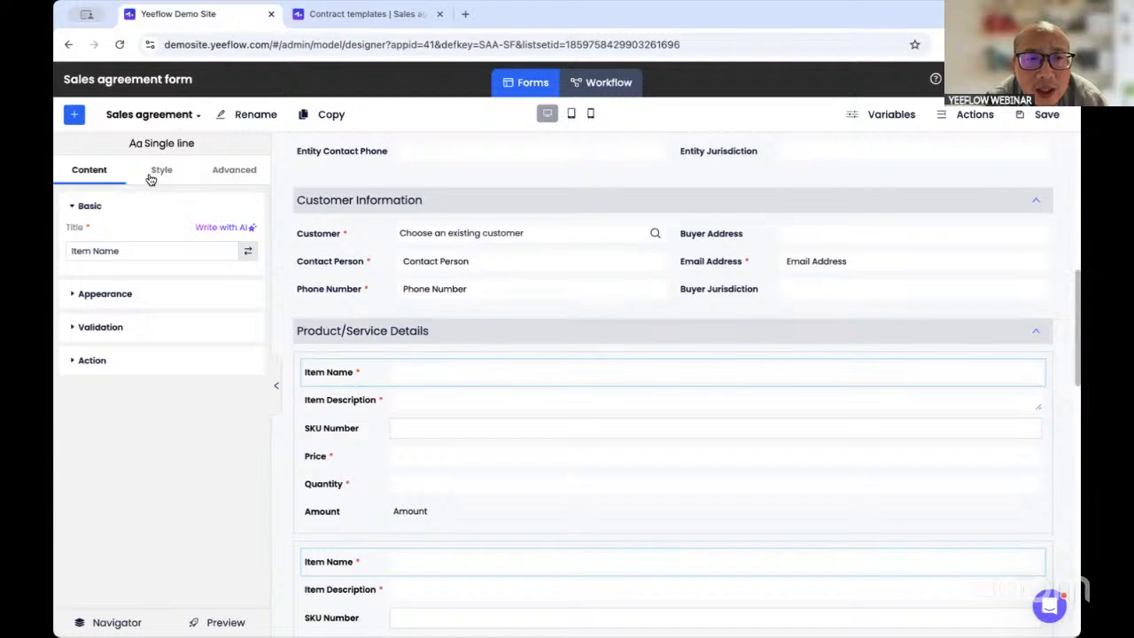
click(131, 248)
drag(124, 249, 89, 250)
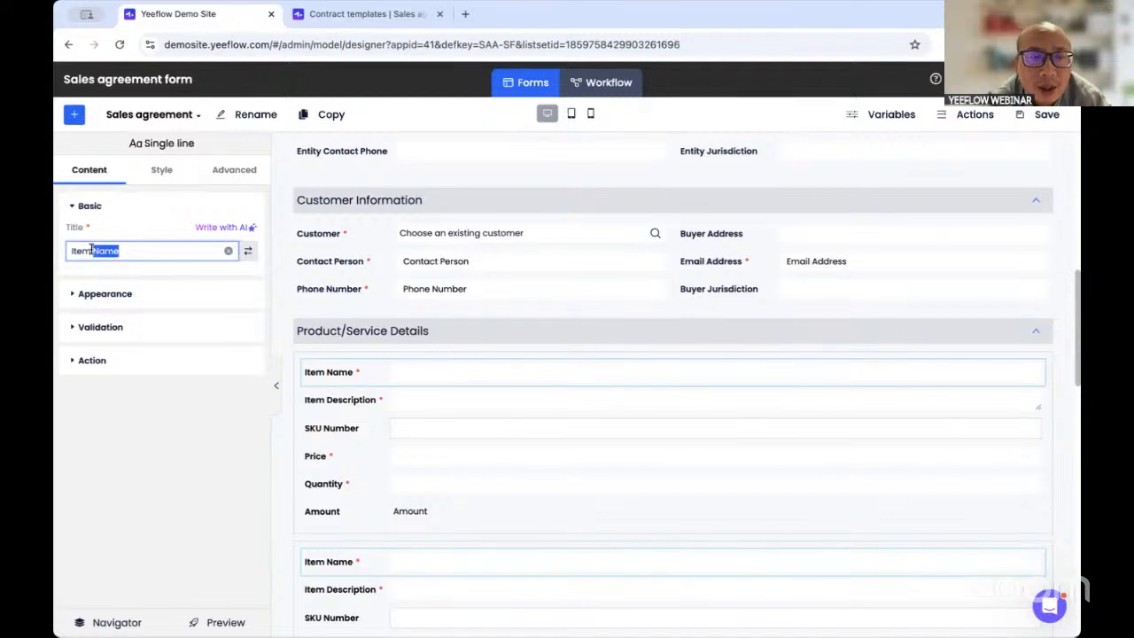
text(Titl)
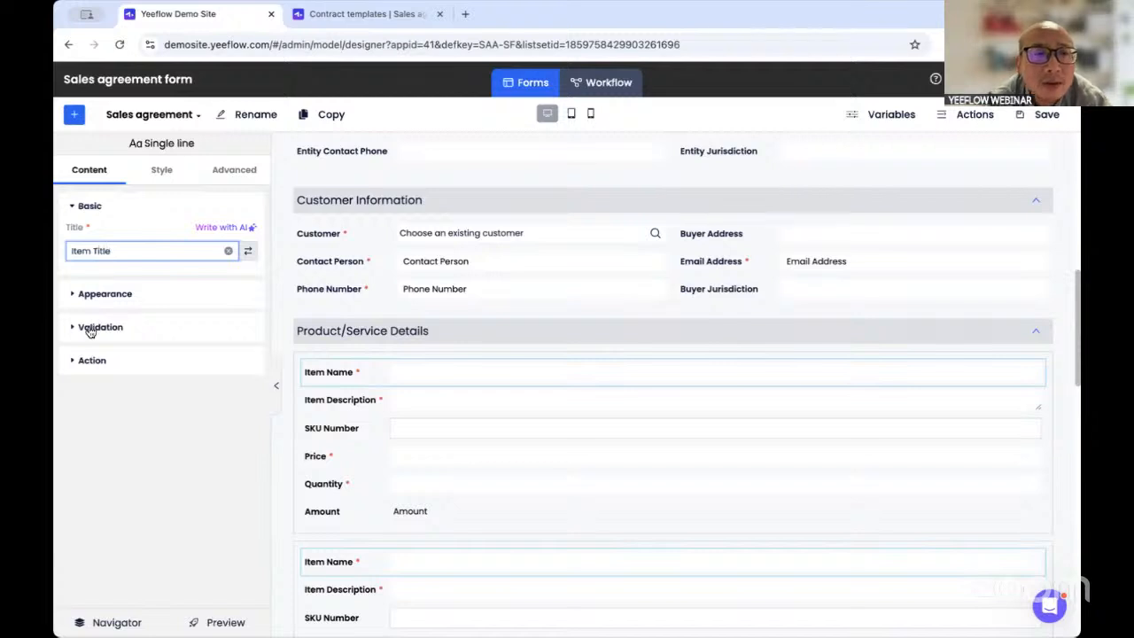
click(135, 460)
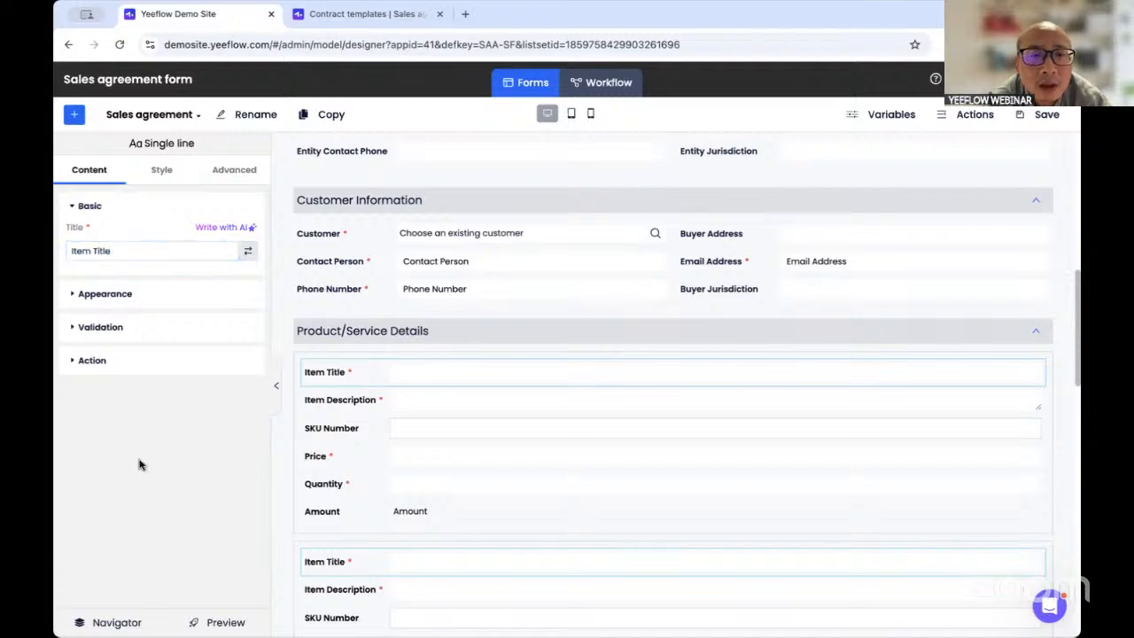
- Give the editable Item Title field a solid border, 2 px wide on all sides, in the Accent color style
click(165, 177)
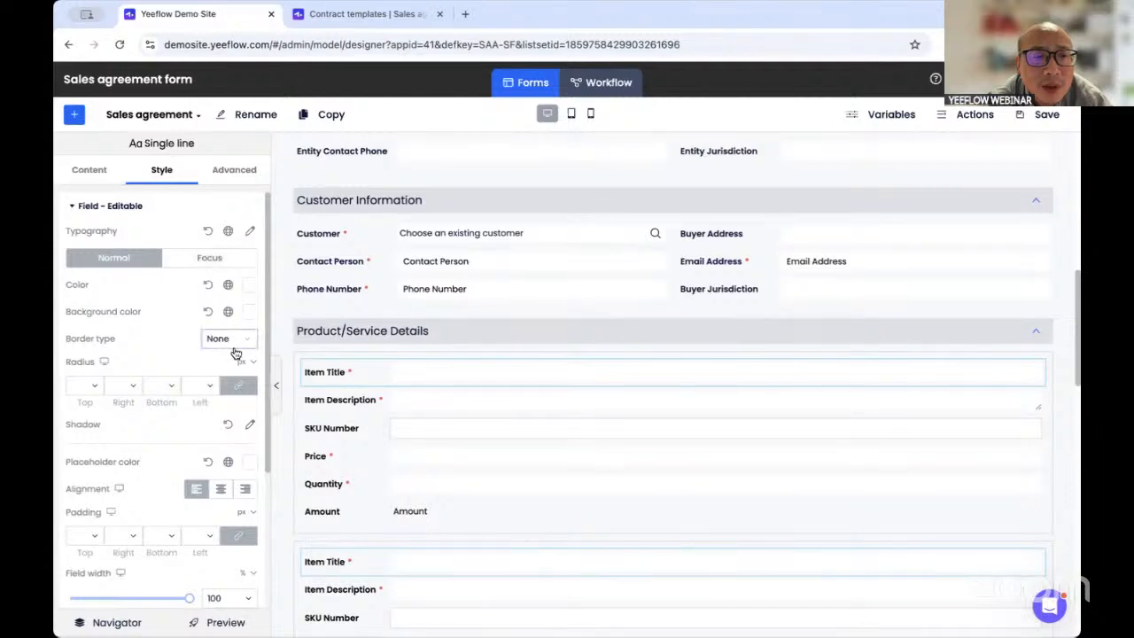
click(229, 340)
click(228, 404)
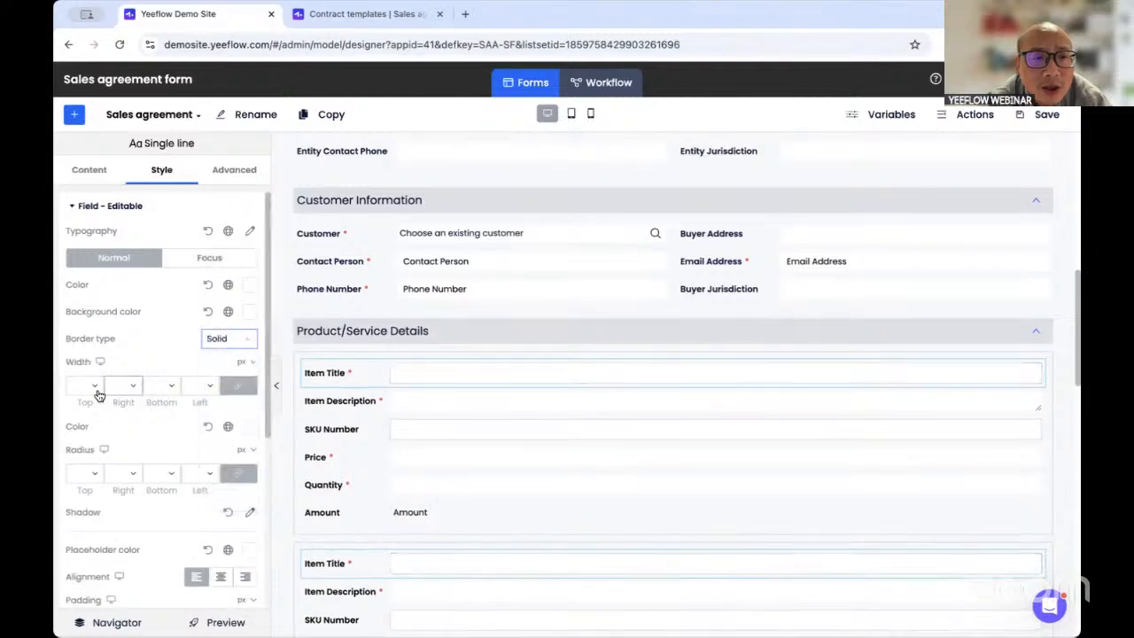
click(93, 393)
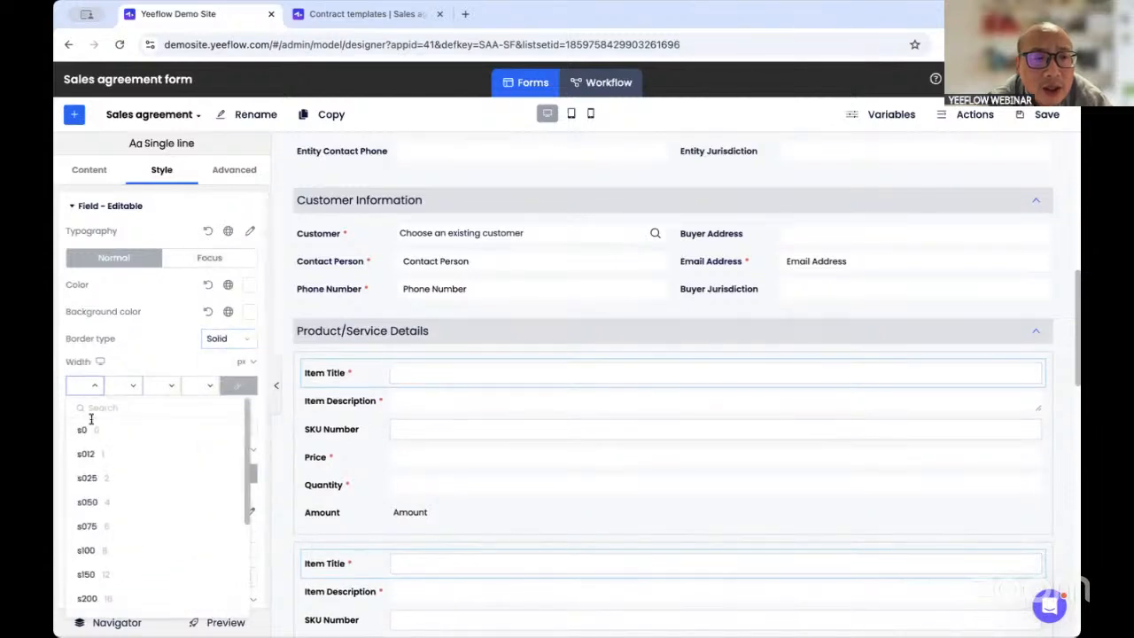
click(103, 483)
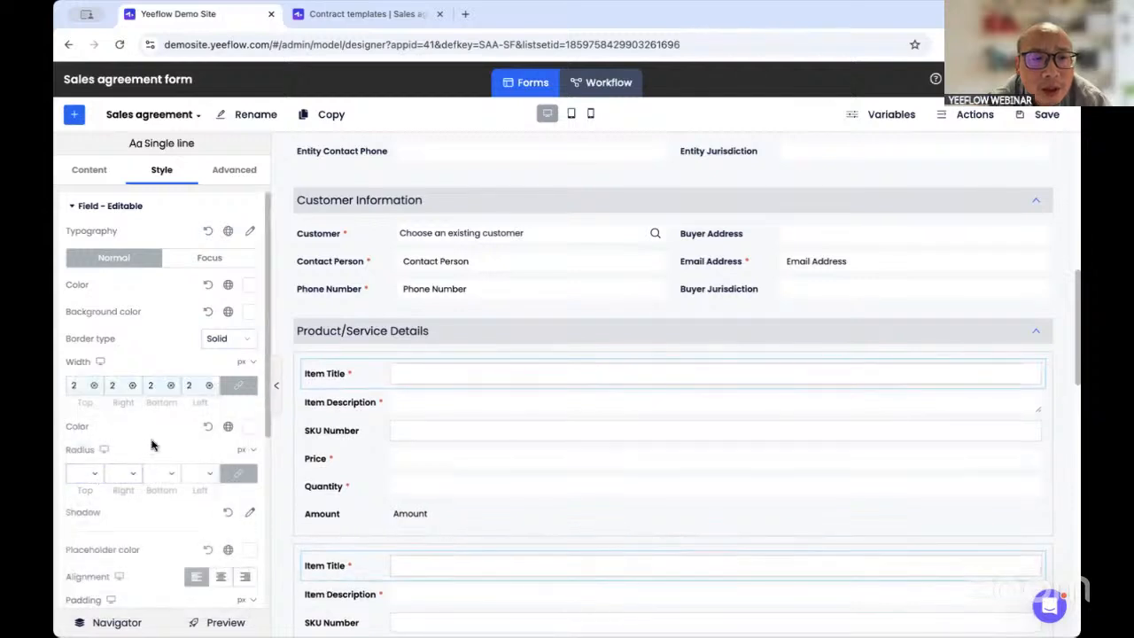
click(228, 427)
click(263, 298)
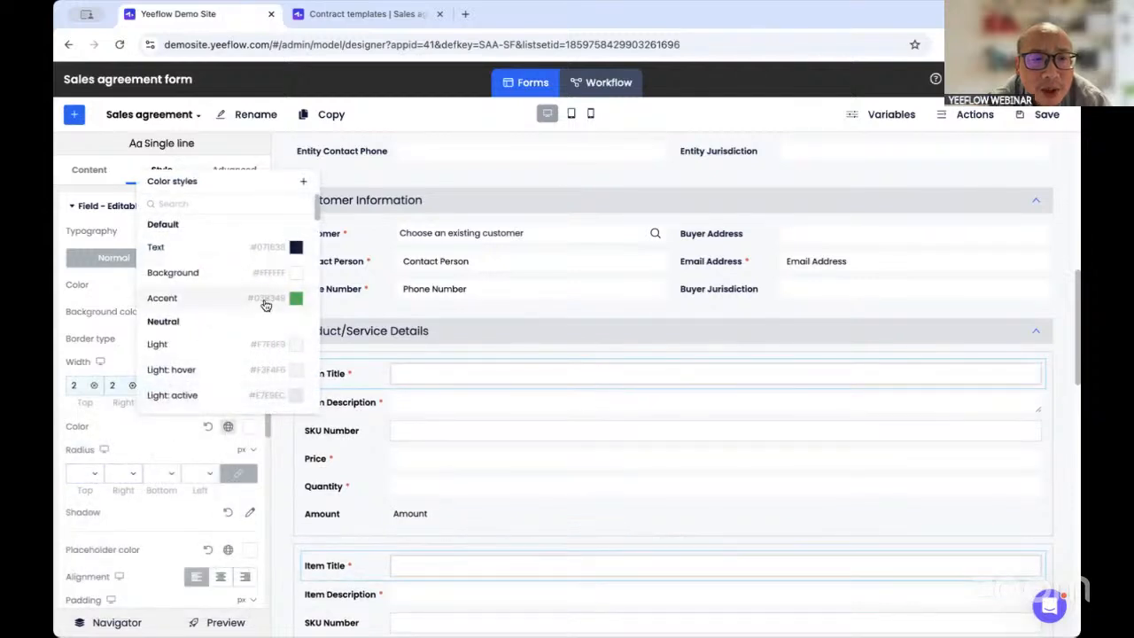
click(160, 441)
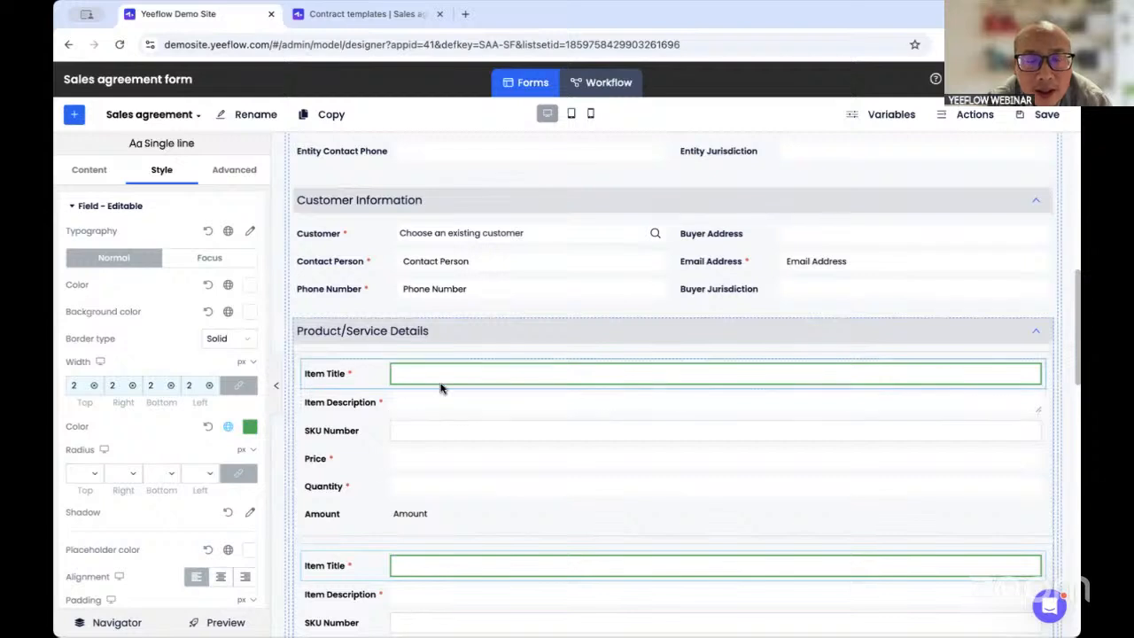
- Move the Item Title field between SKU Number and Price in the Product/Service Details item block
click(335, 413)
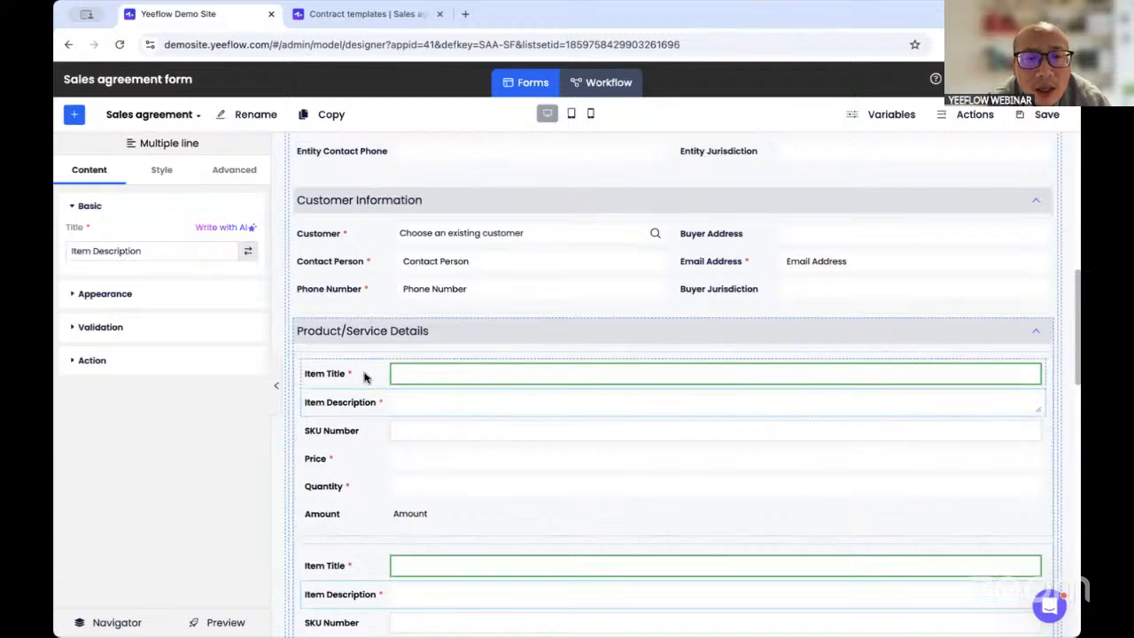
drag(343, 377, 371, 445)
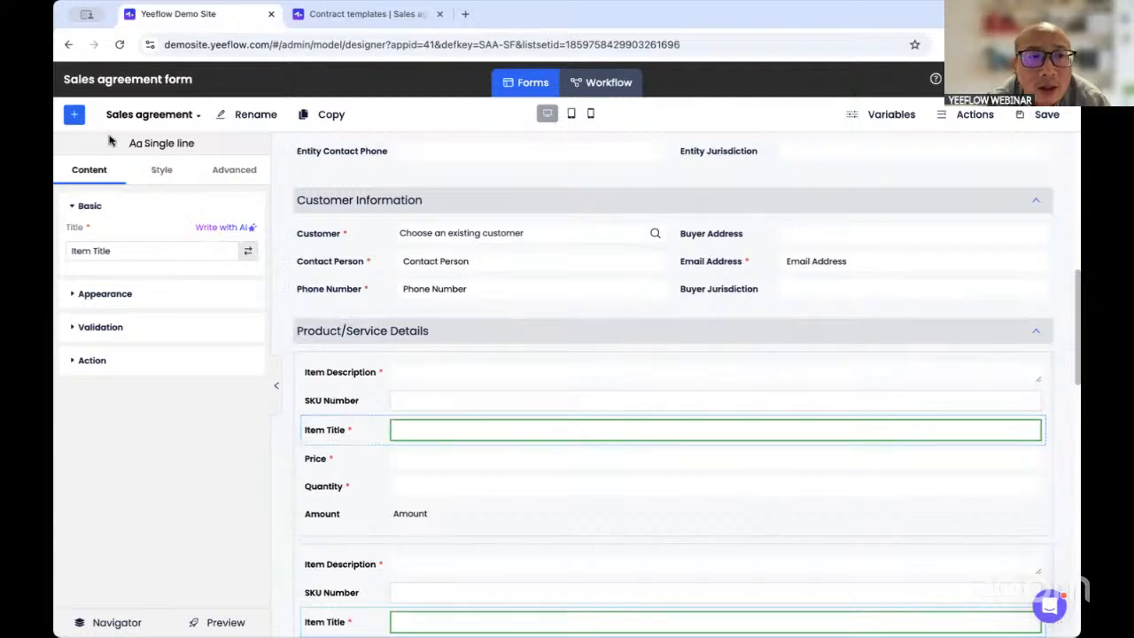
- Add a Container above Item Description in the Product/Service Details item block
click(74, 116)
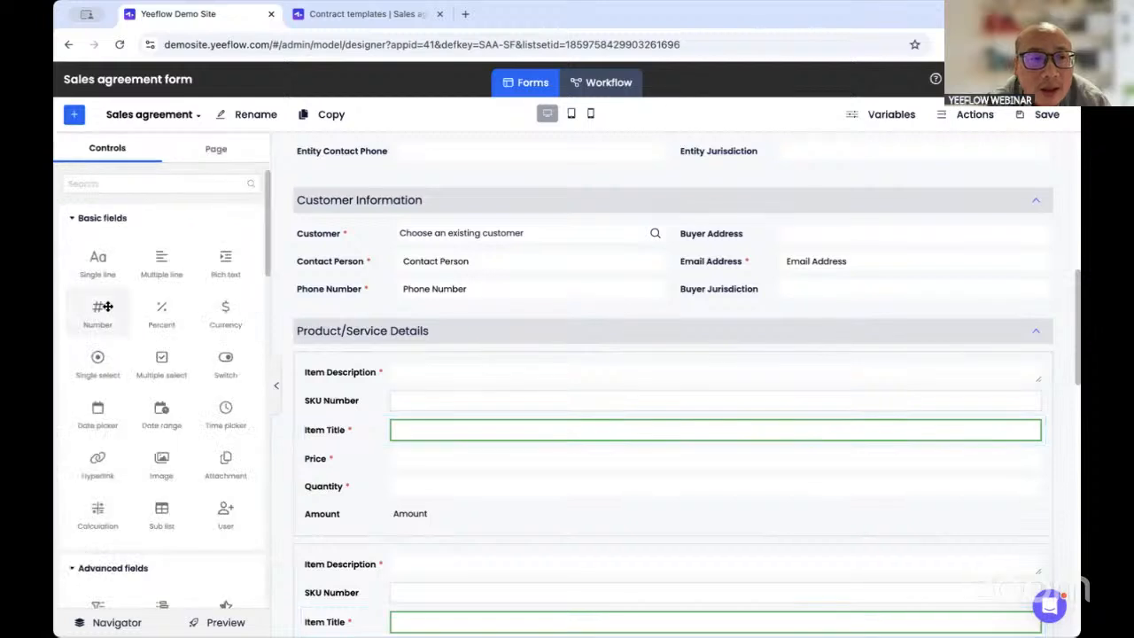
scroll(125, 400, down, 3)
scroll(125, 403, down, 4)
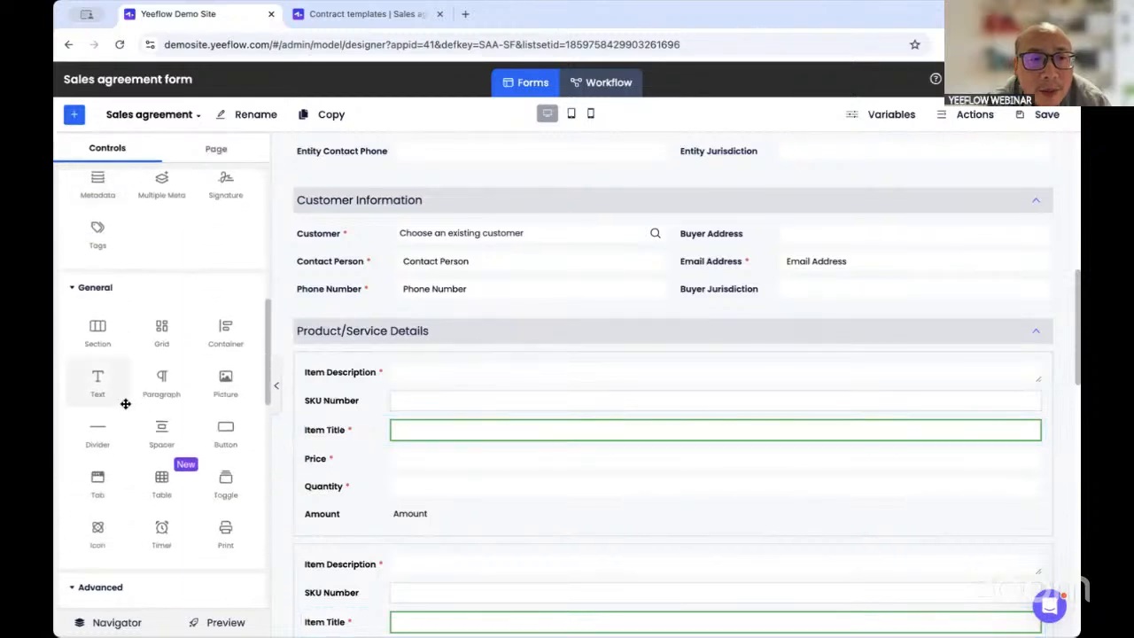
drag(224, 333, 396, 371)
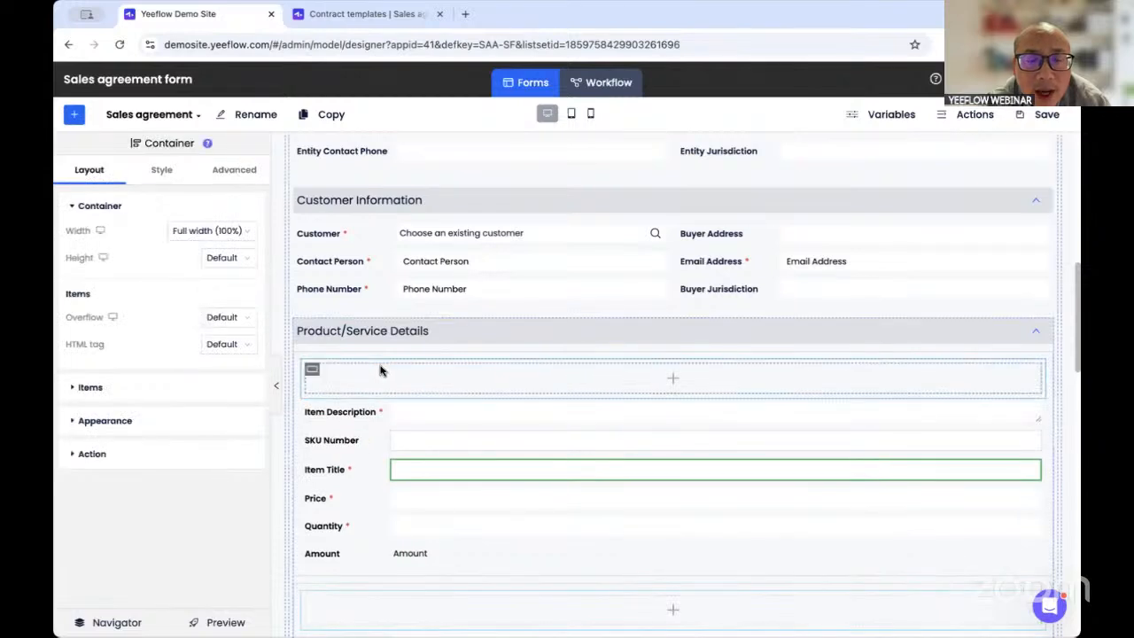
- Insert a Grid inside the new container and add a second 1fr column to it
click(75, 115)
scroll(147, 420, down, 1)
scroll(147, 419, down, 2)
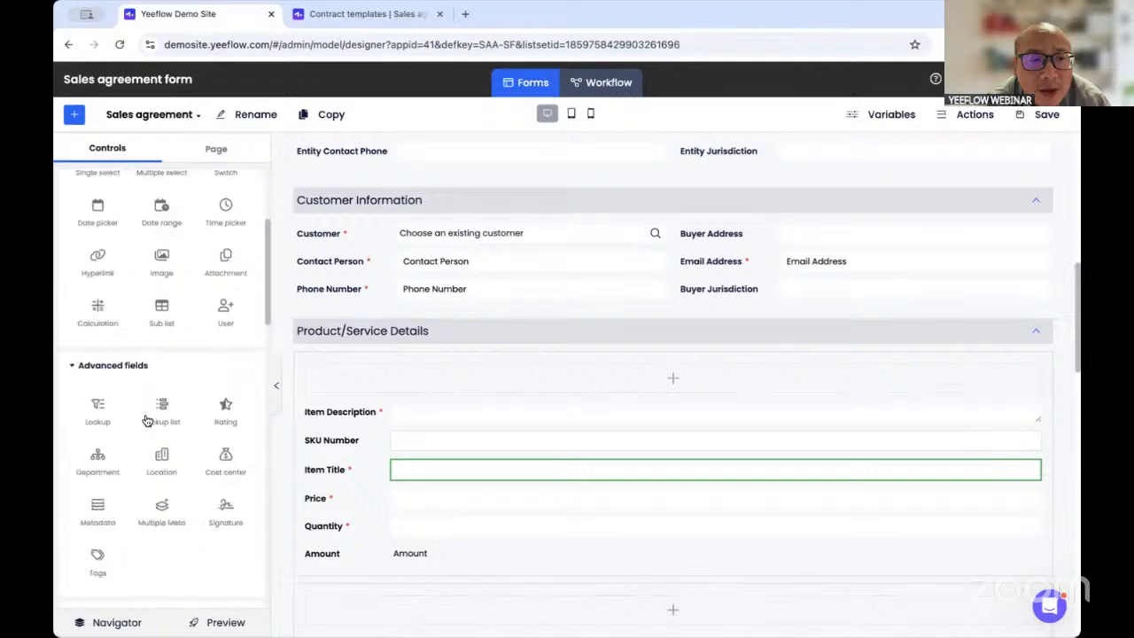
scroll(147, 420, up, 3)
scroll(147, 416, down, 5)
scroll(147, 414, down, 3)
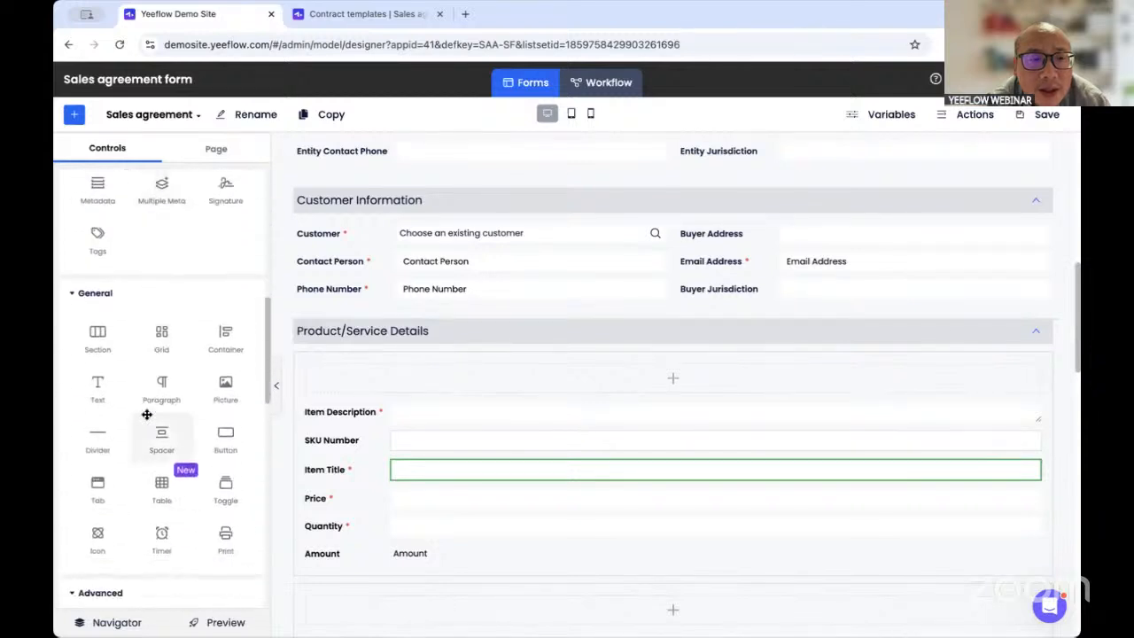
drag(159, 341, 435, 391)
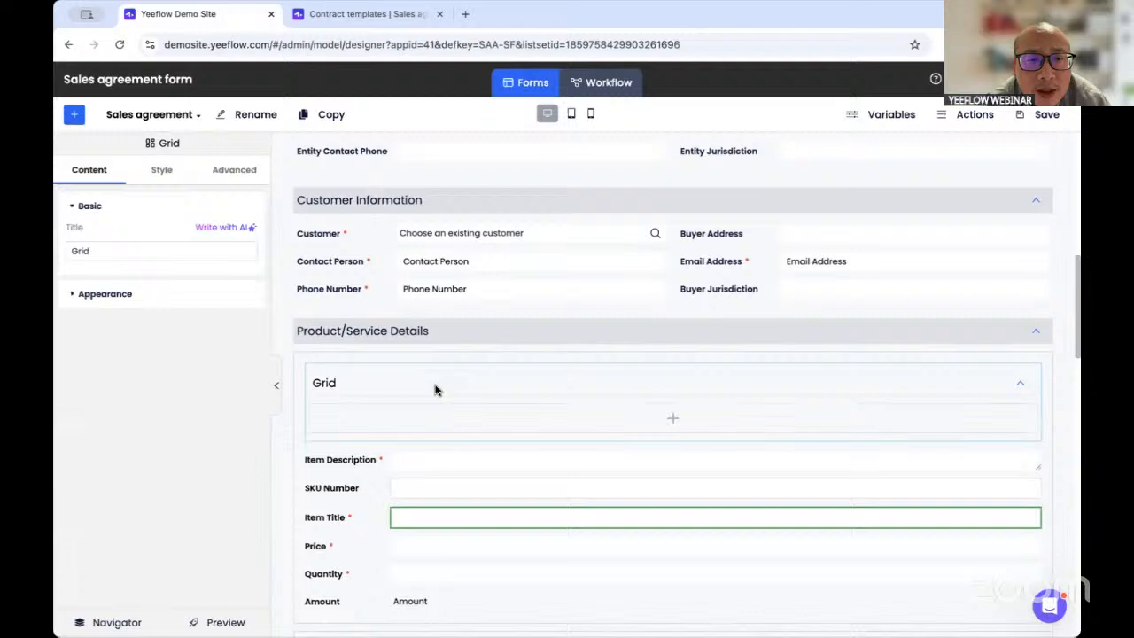
click(162, 296)
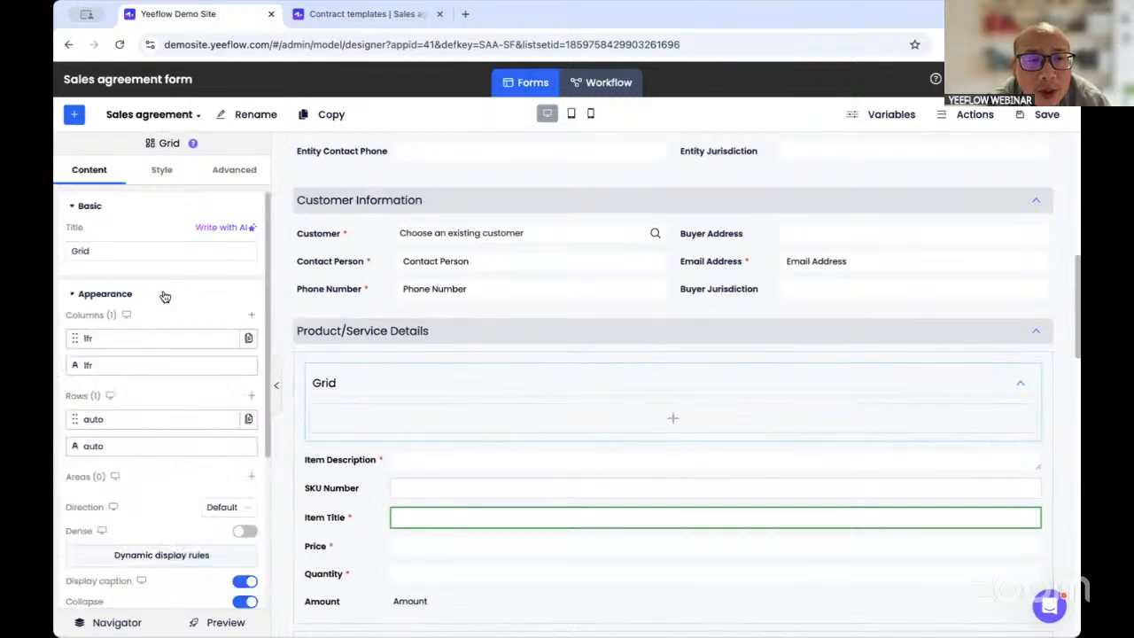
click(252, 316)
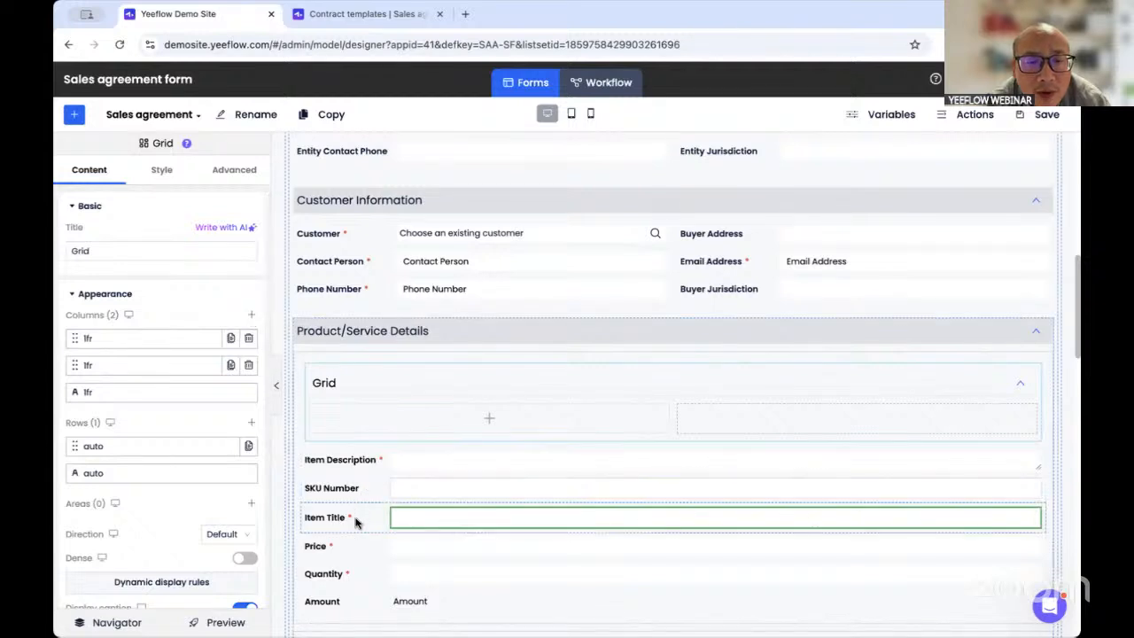
- Move Item Title, Item Description, SKU Number and Price into the grid, in that order, as two rows of two fields
drag(355, 523, 374, 433)
drag(362, 473, 398, 430)
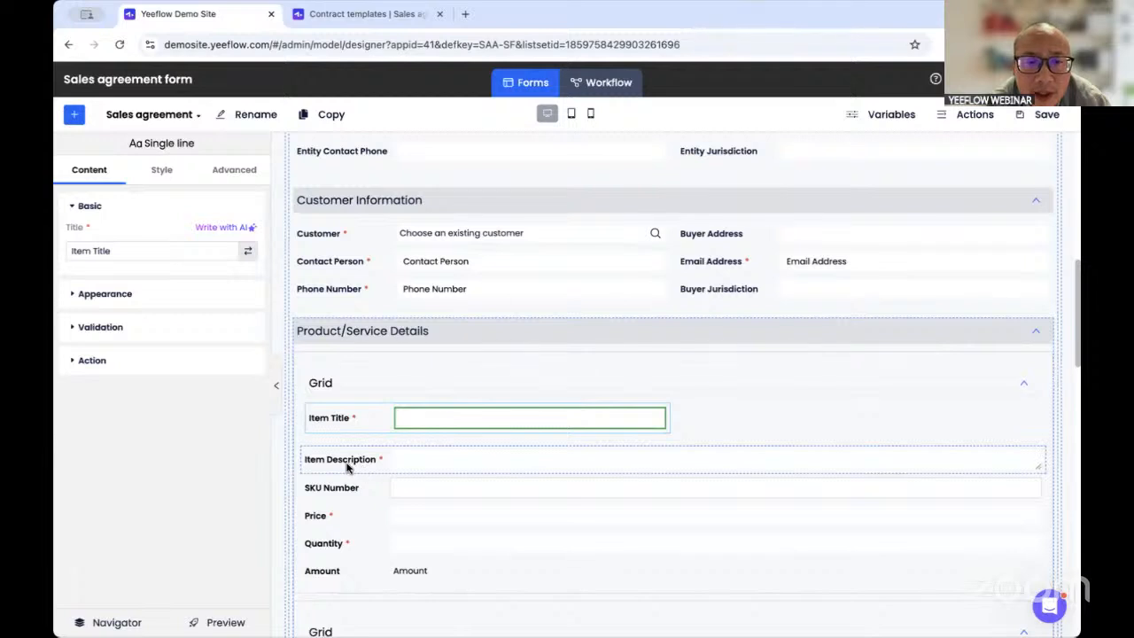
drag(347, 467, 445, 431)
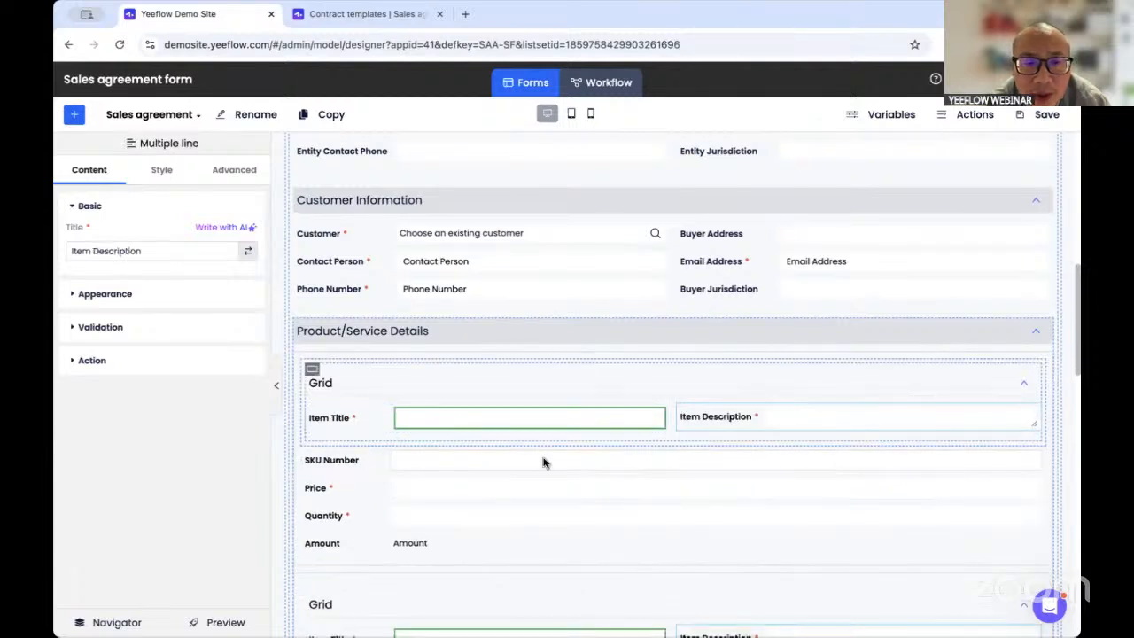
drag(347, 475, 719, 434)
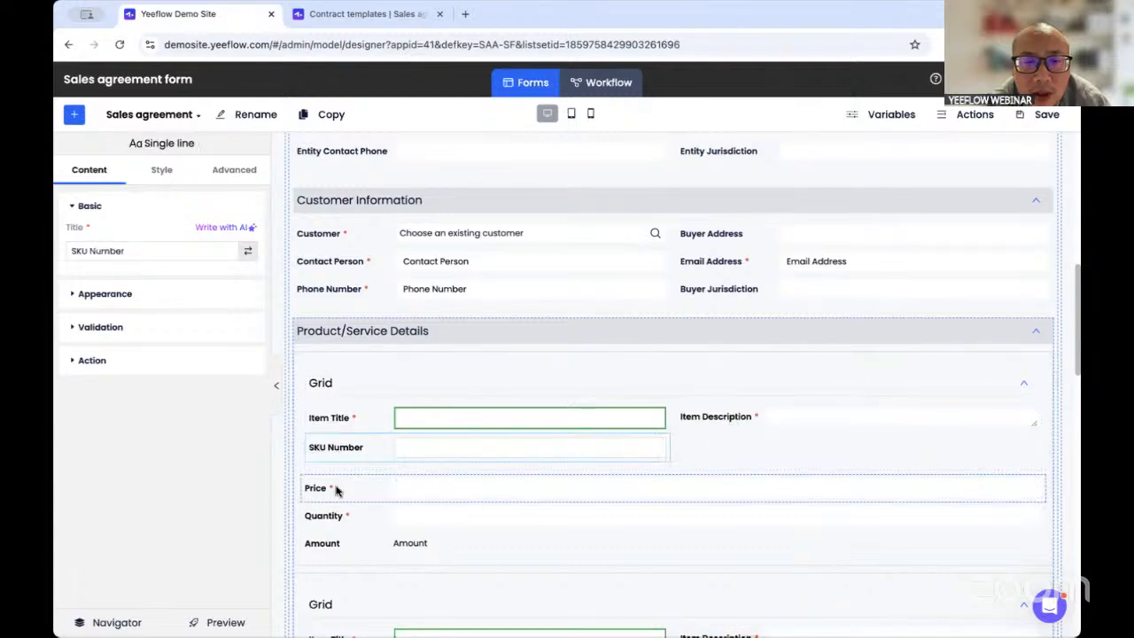
drag(336, 490, 543, 456)
drag(533, 461, 532, 460)
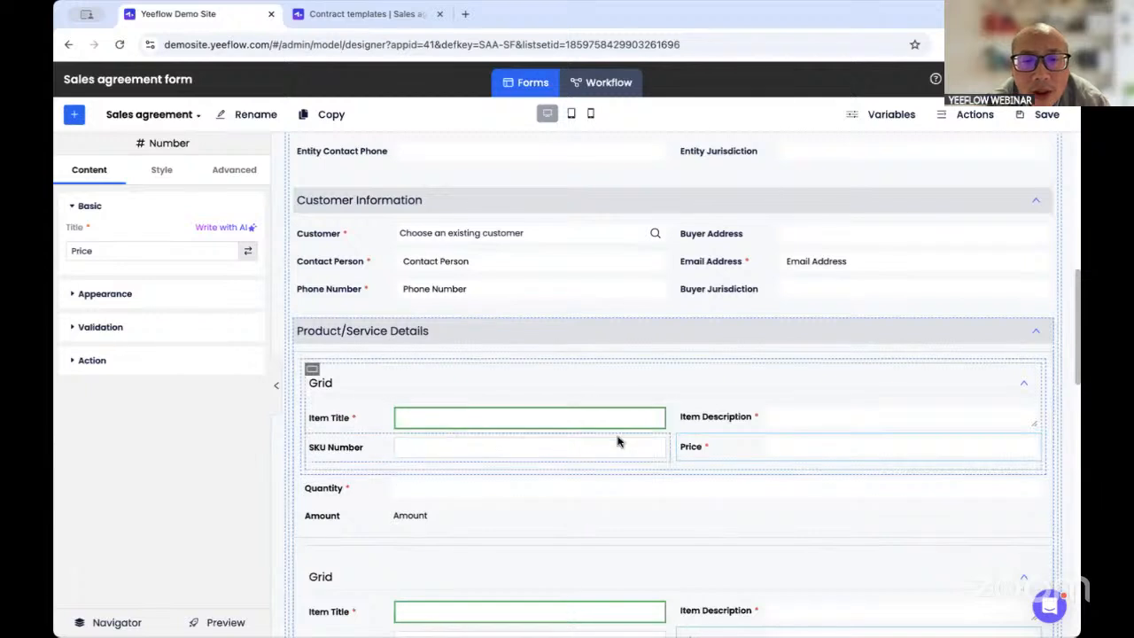
- Turn off the caption display of the grid in the Product/Service Details item block
click(457, 391)
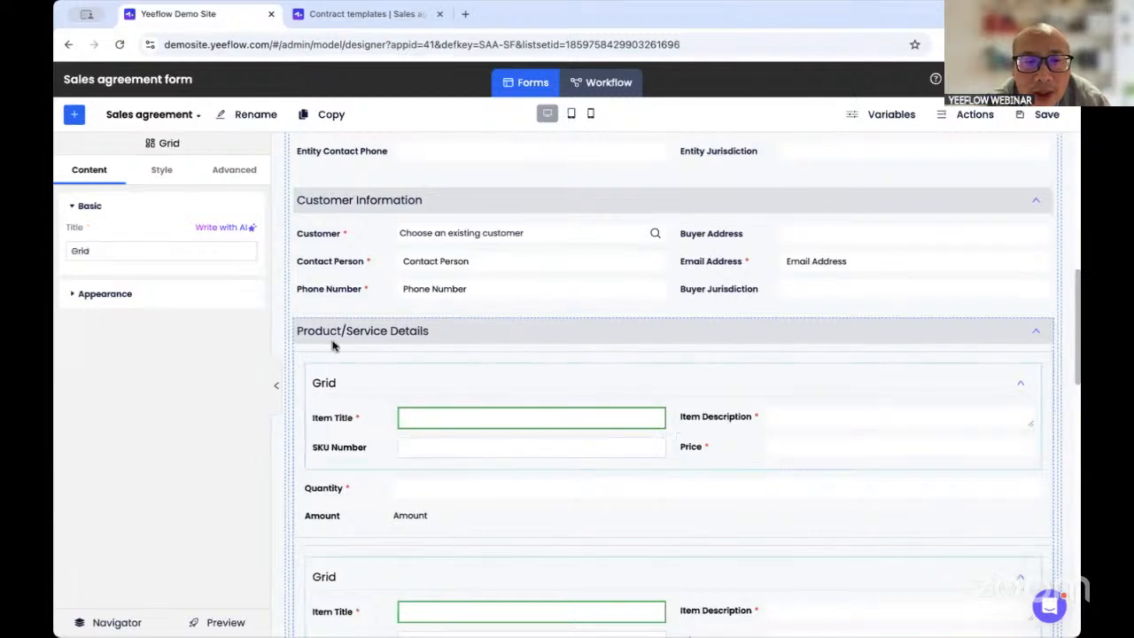
click(210, 298)
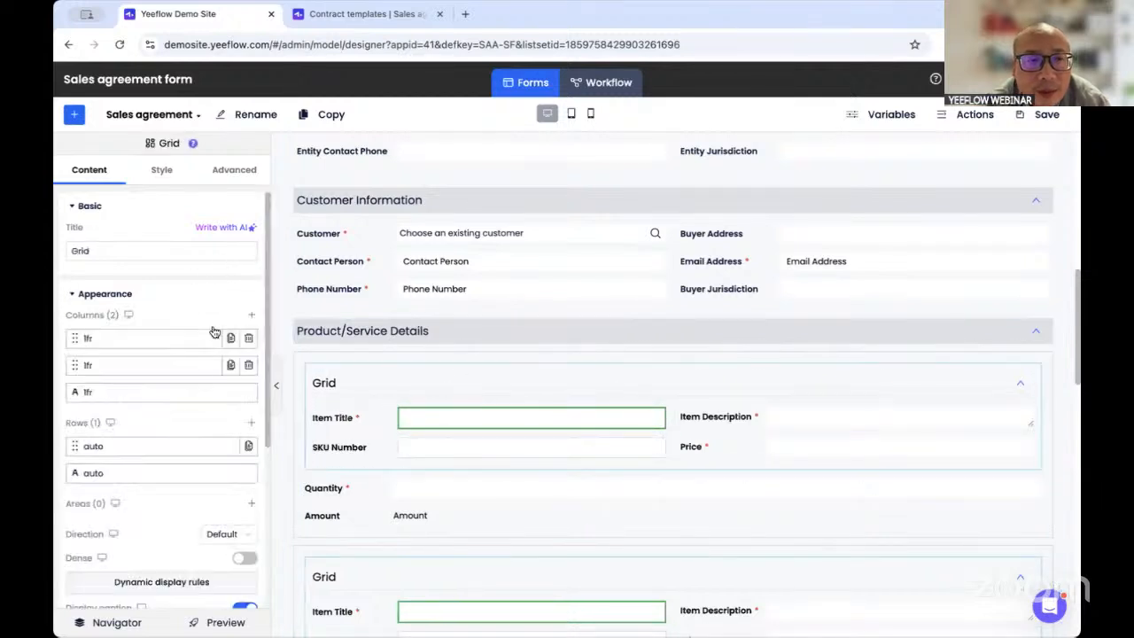
scroll(224, 510, down, 4)
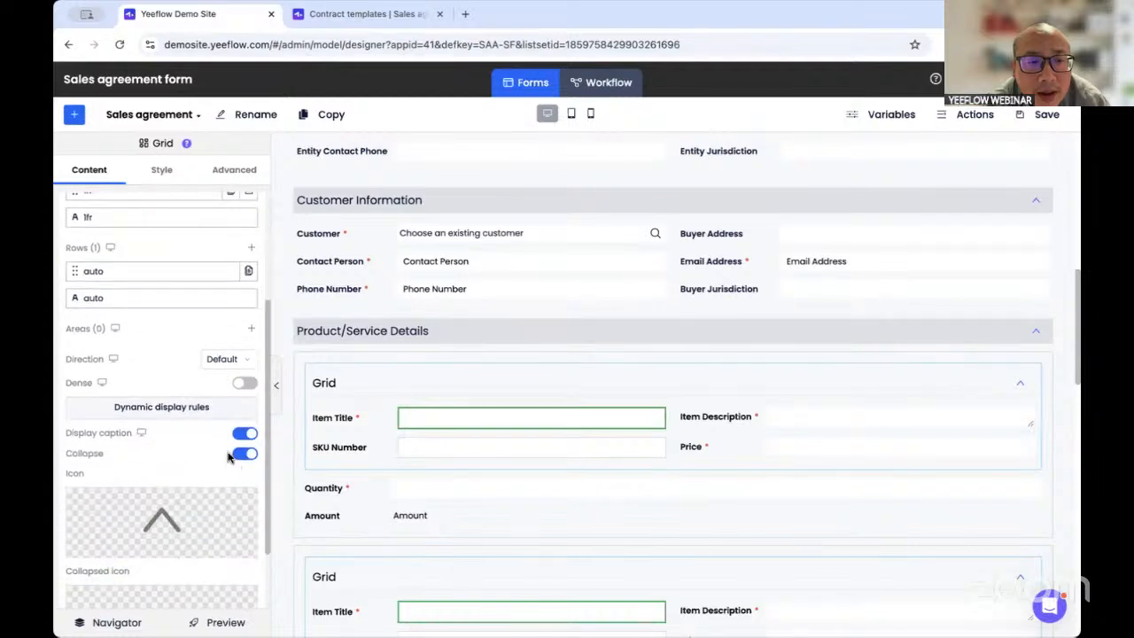
click(241, 434)
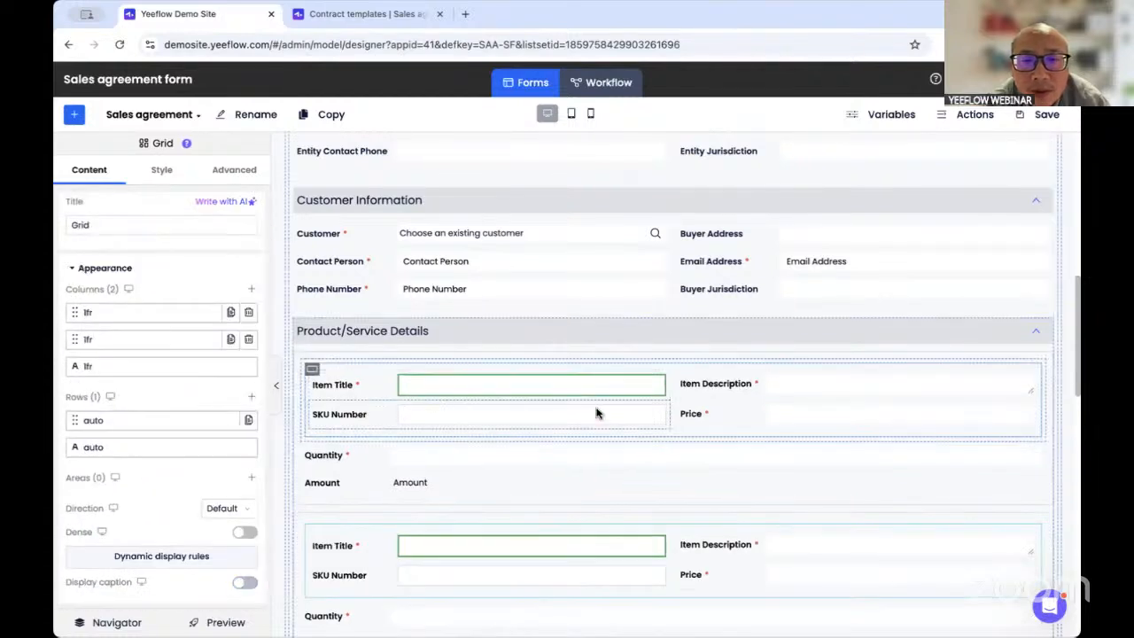
- Fill the background of the Amount calculation field with the dark Text color style
click(606, 484)
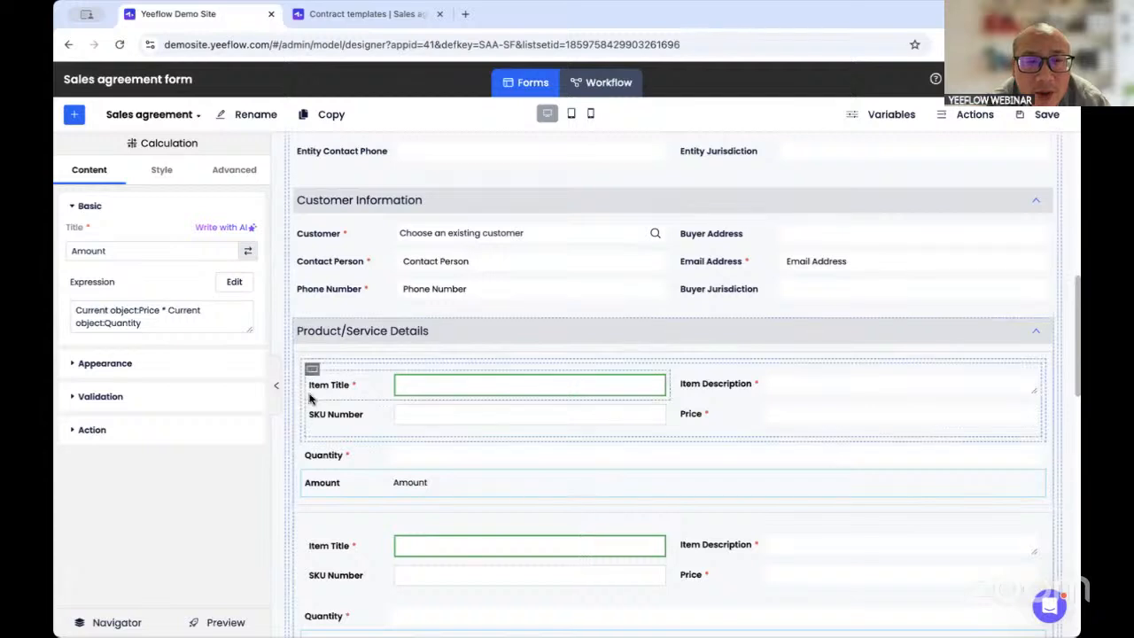
click(232, 173)
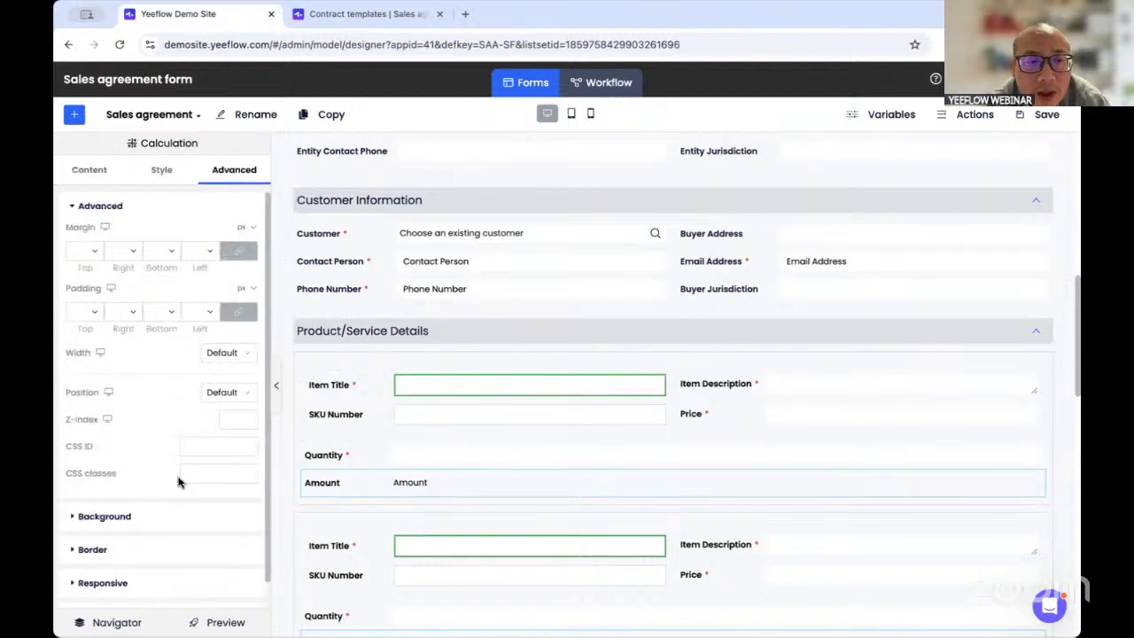
click(196, 523)
scroll(209, 505, down, 1)
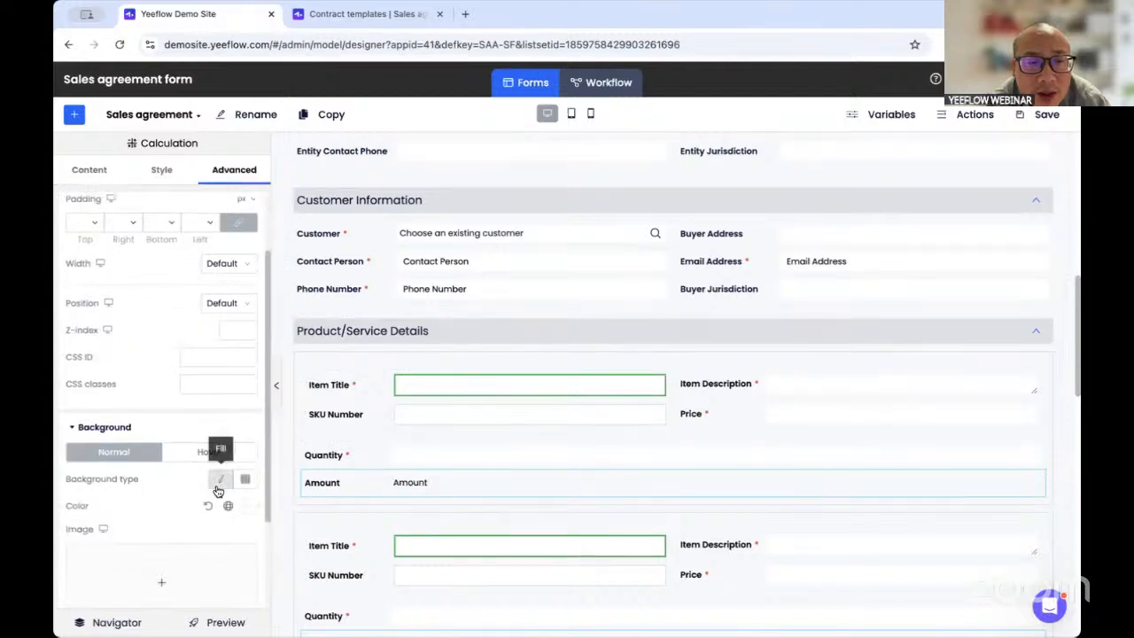
click(218, 491)
scroll(216, 518, down, 2)
click(228, 374)
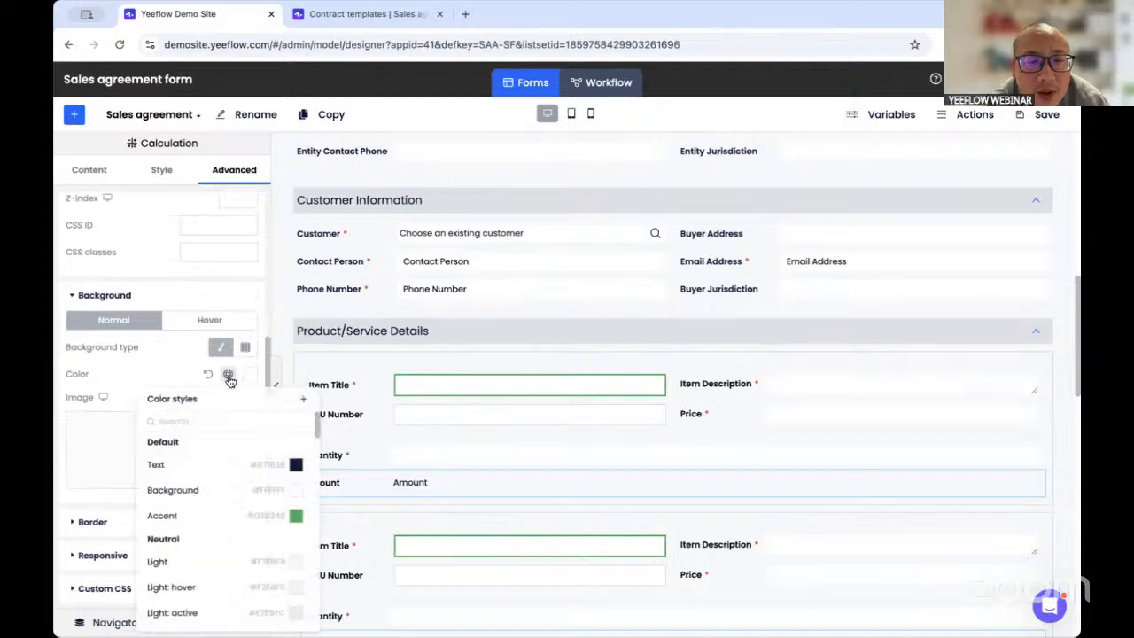
click(262, 472)
click(160, 377)
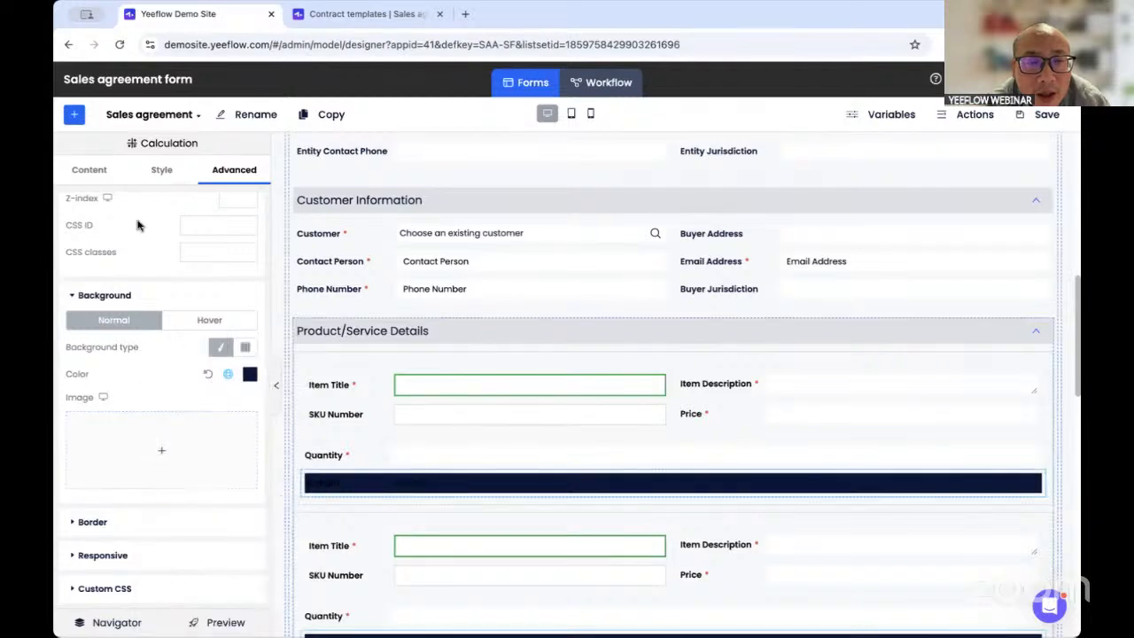
- Set the title color of the Amount field to the white Background color style
click(159, 170)
click(161, 206)
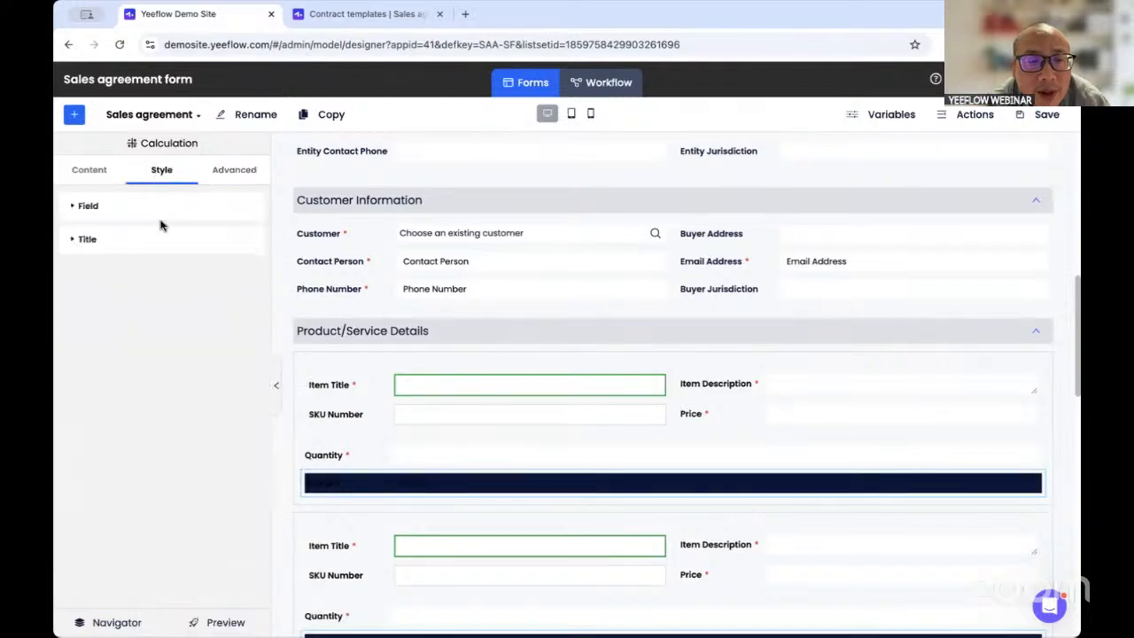
click(175, 250)
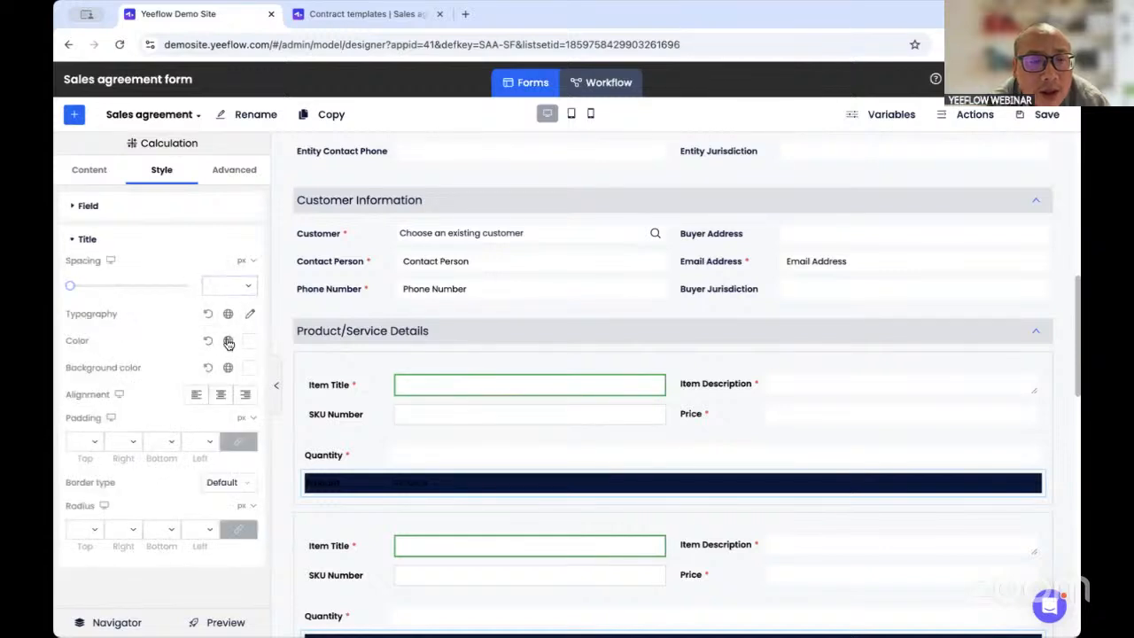
click(228, 342)
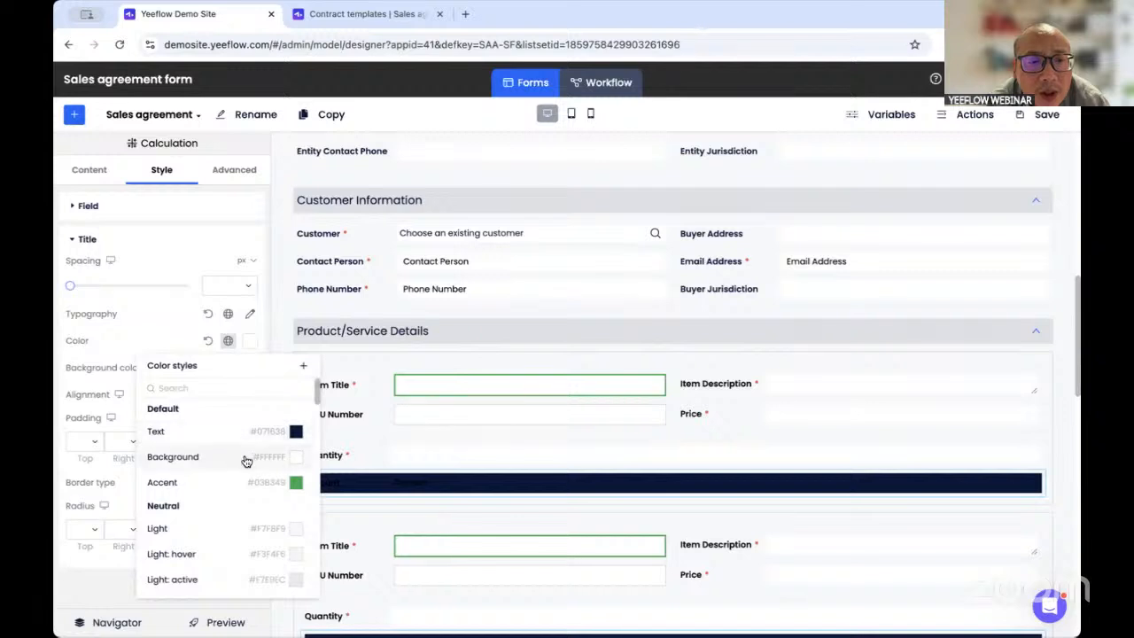
click(142, 345)
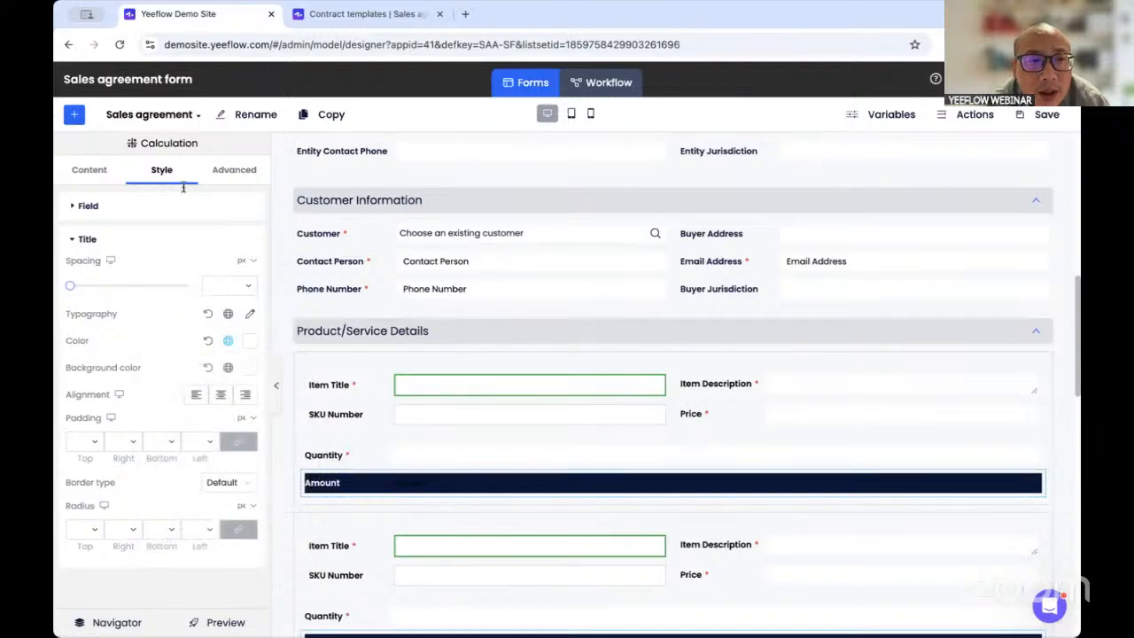
- Set the color of the Amount field's value to the white Background color style
click(133, 216)
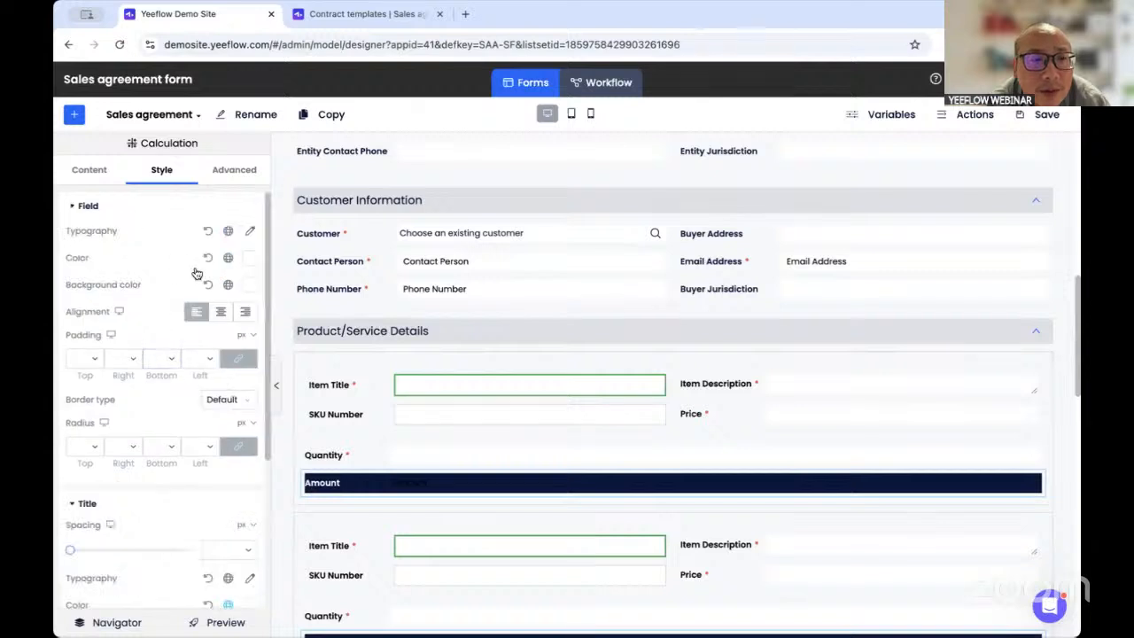
click(228, 257)
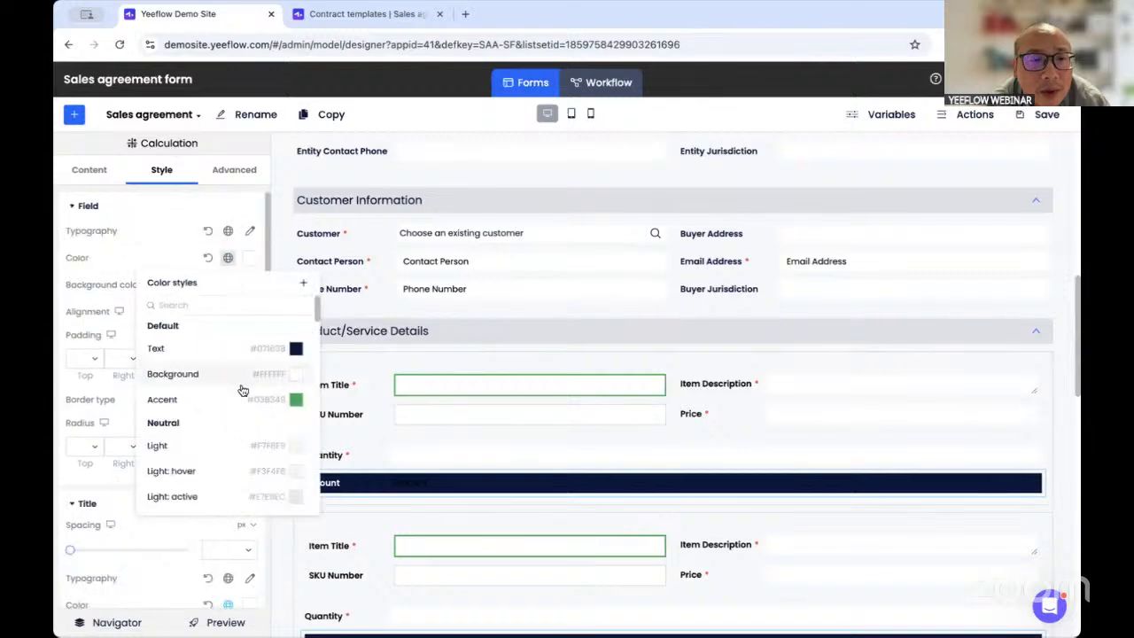
click(286, 376)
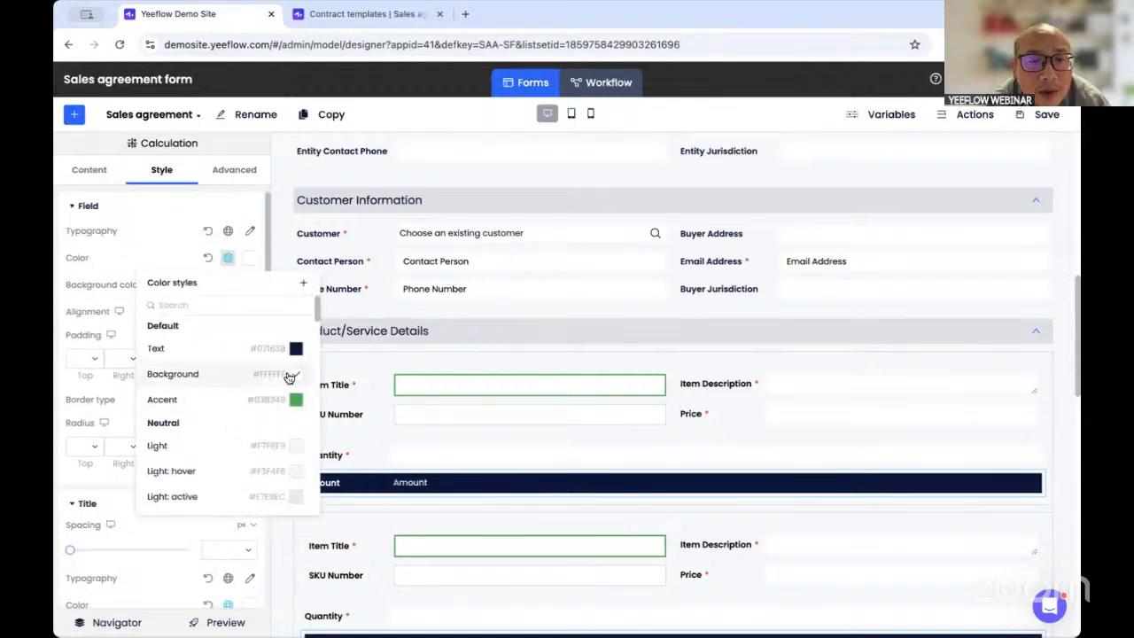
- Try 4 px padding on the container around the grid, and set it back to 0 px on all sides
click(590, 443)
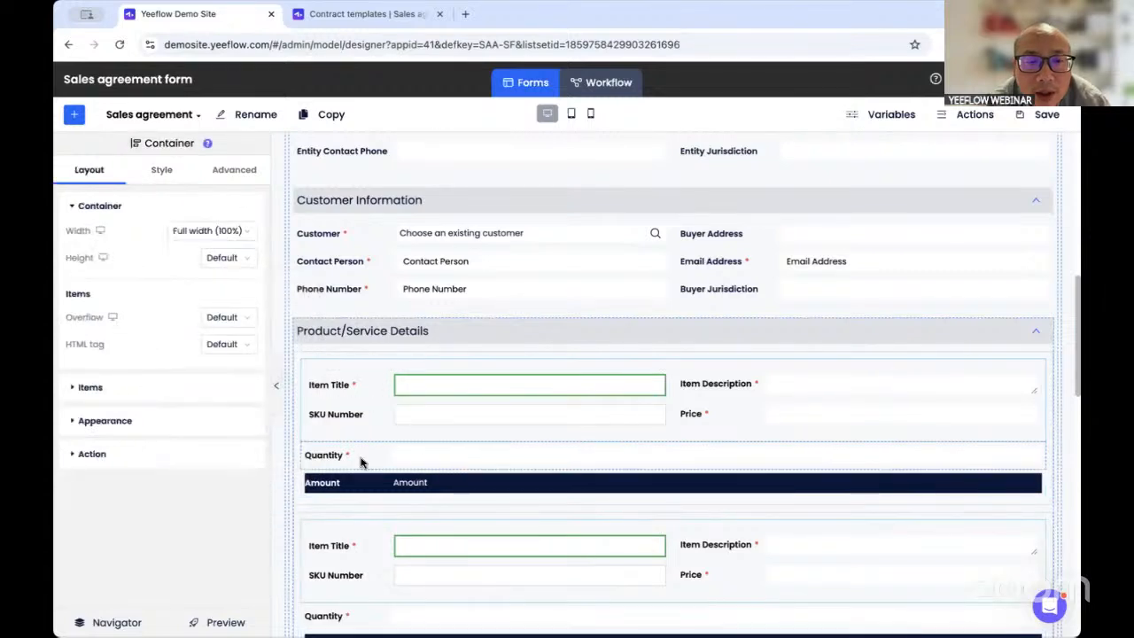
click(234, 173)
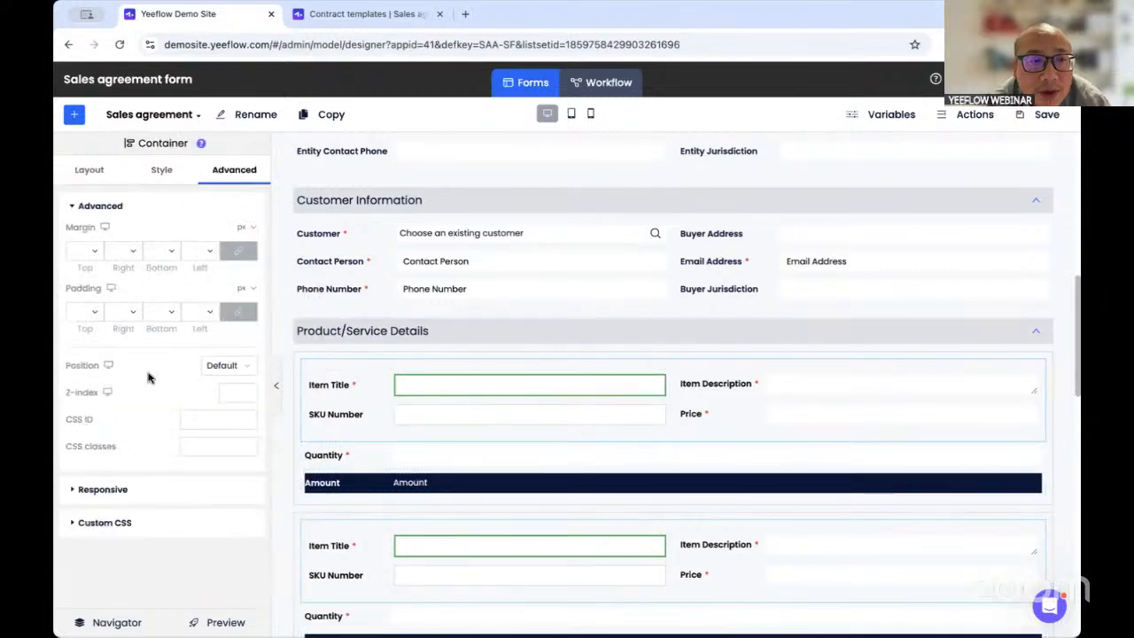
click(93, 314)
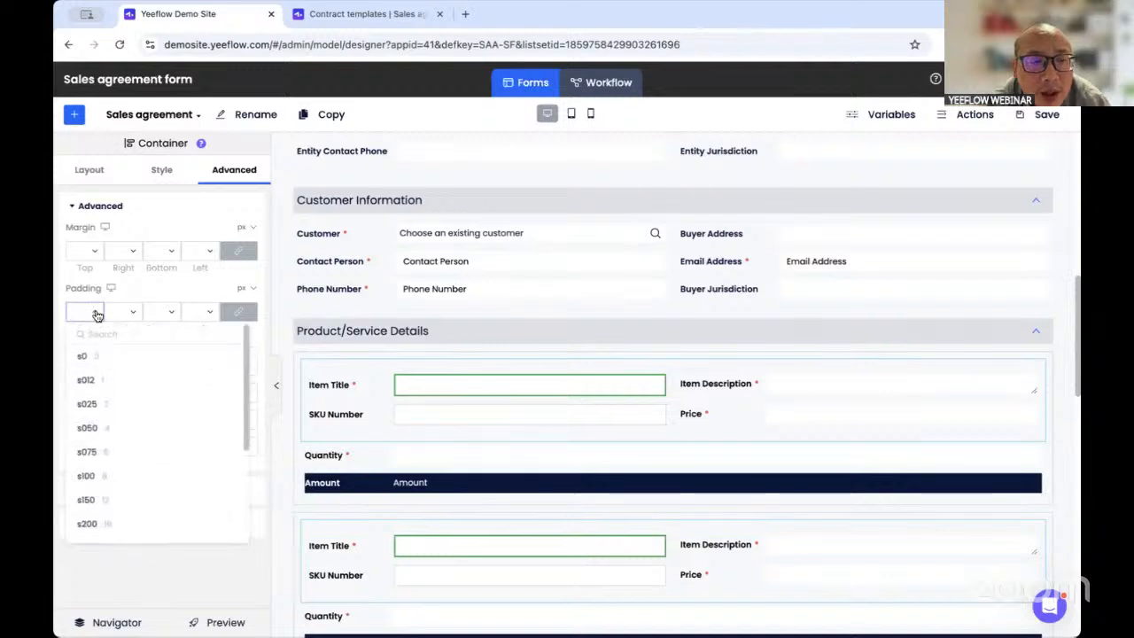
click(112, 431)
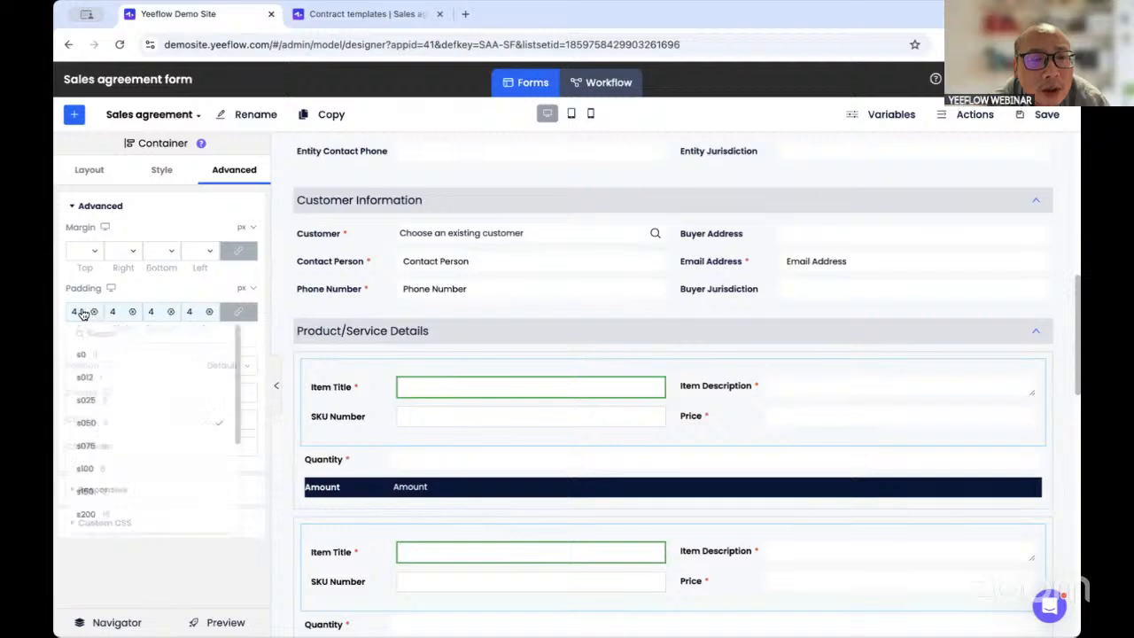
click(96, 310)
click(101, 358)
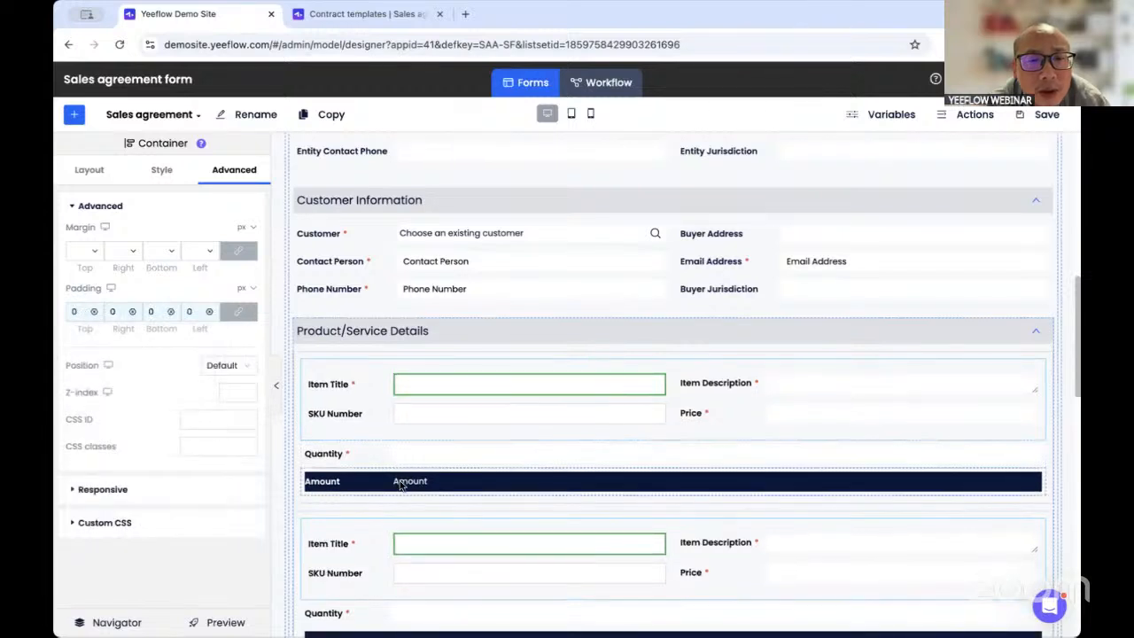
- Give the Amount field a padding of 4 px (s050) on all sides
click(401, 486)
click(234, 169)
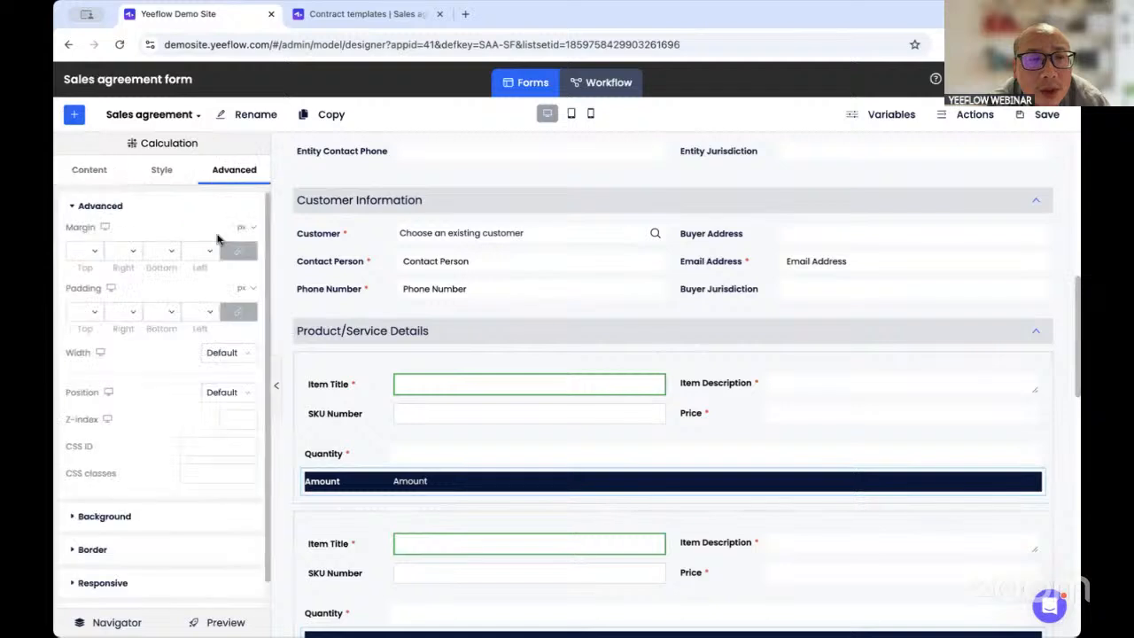
click(92, 317)
click(104, 433)
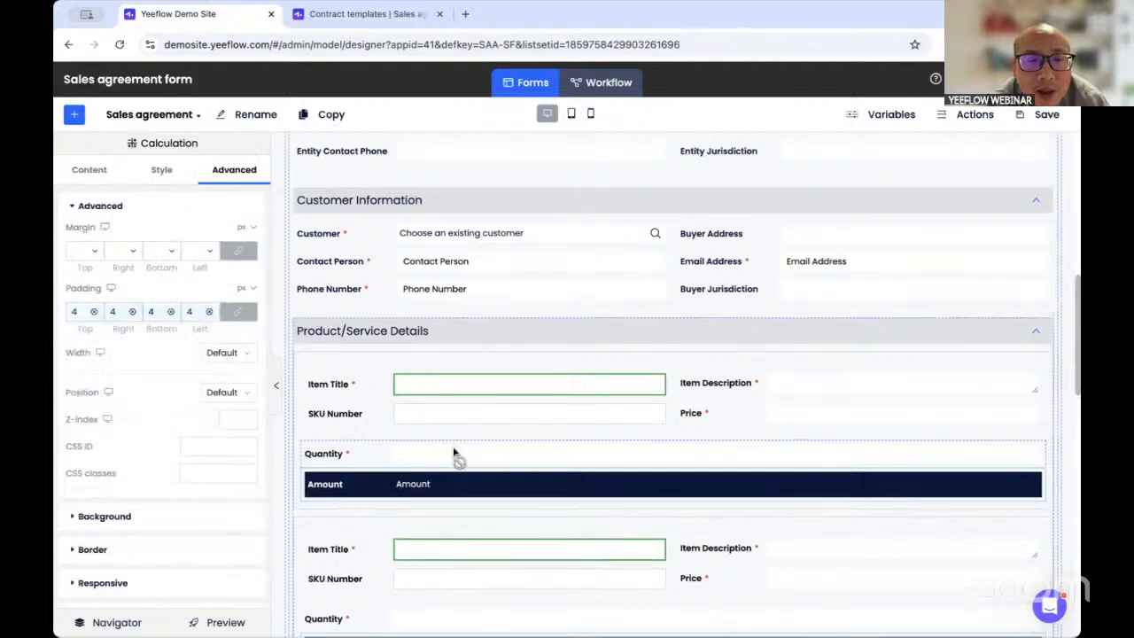
- Preview the sales agreement form, examine the Product/Service Details section and its surroundings, and return to the designer
click(217, 622)
scroll(374, 473, down, 5)
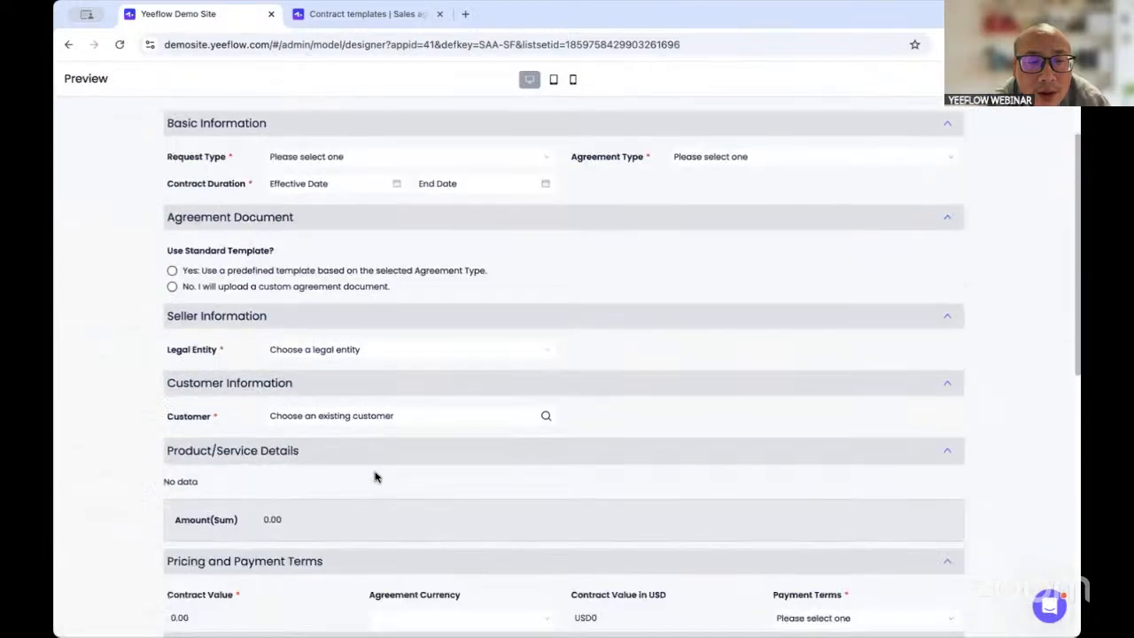
scroll(375, 472, up, 1)
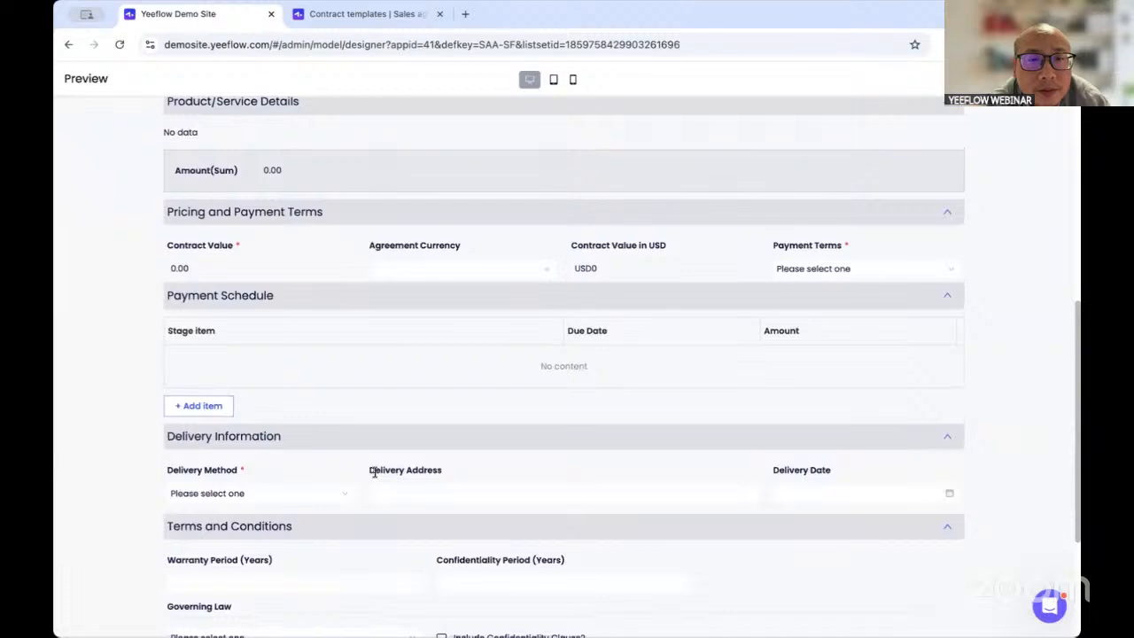
scroll(374, 473, up, 4)
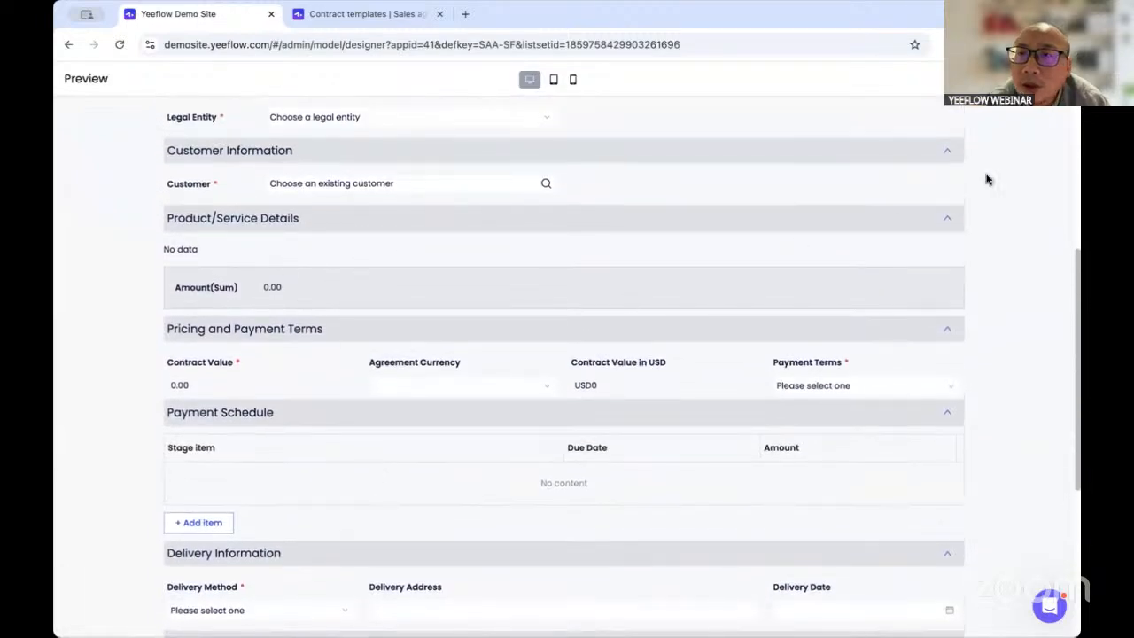
click(1059, 79)
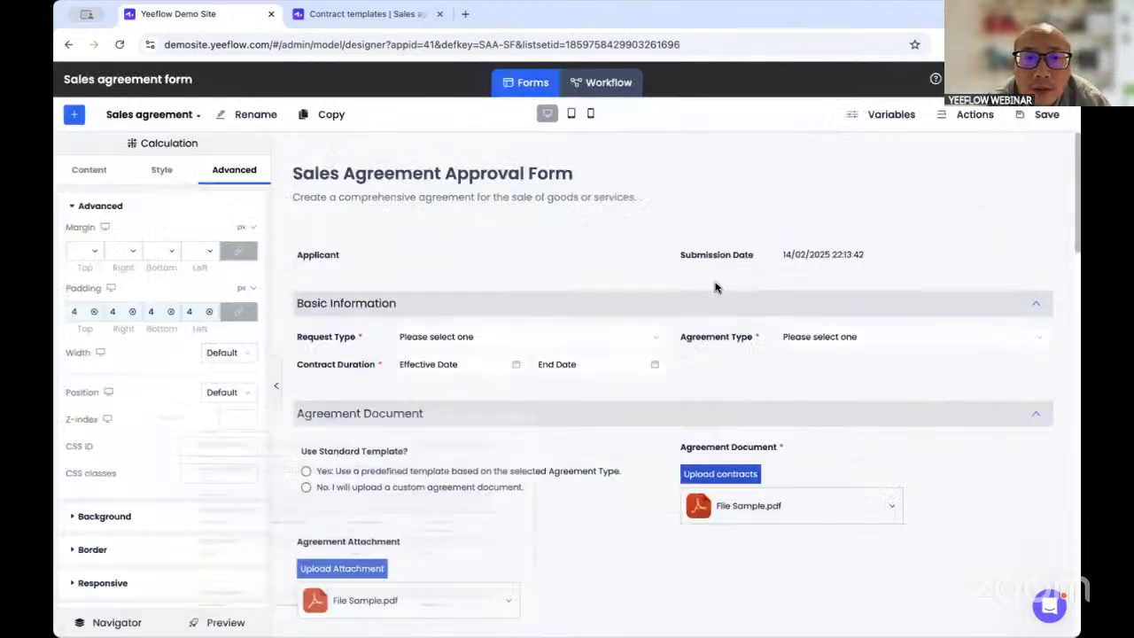
- Add a Button control to the summary area of the Product/Service Details sub list, above Amount(Sum)
scroll(633, 388, down, 5)
scroll(633, 388, down, 5)
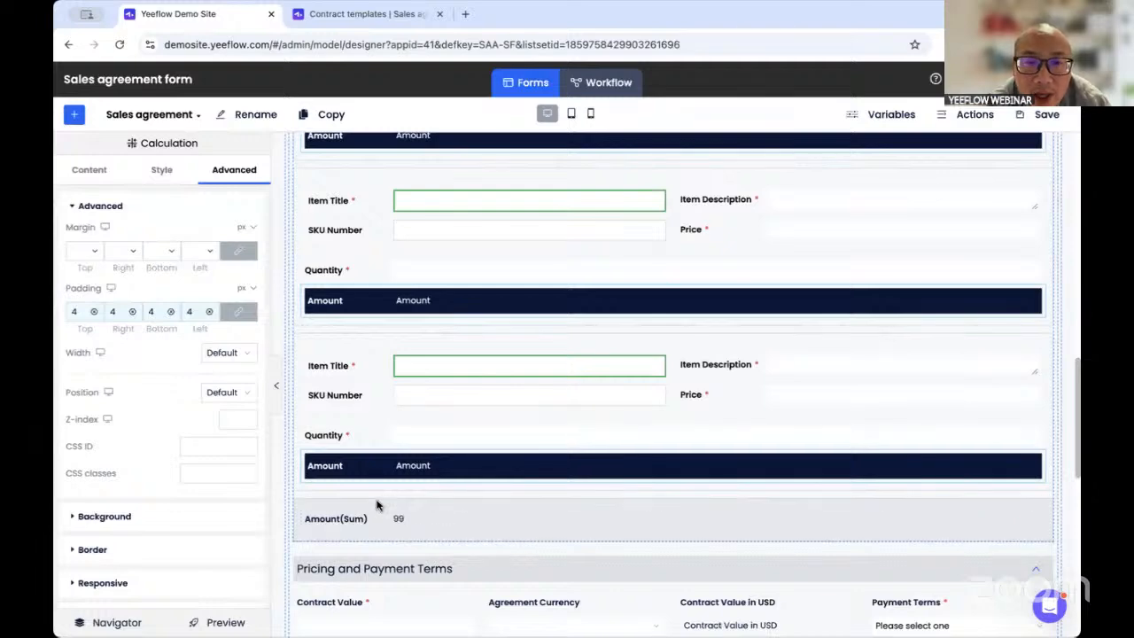
click(75, 116)
scroll(119, 397, down, 3)
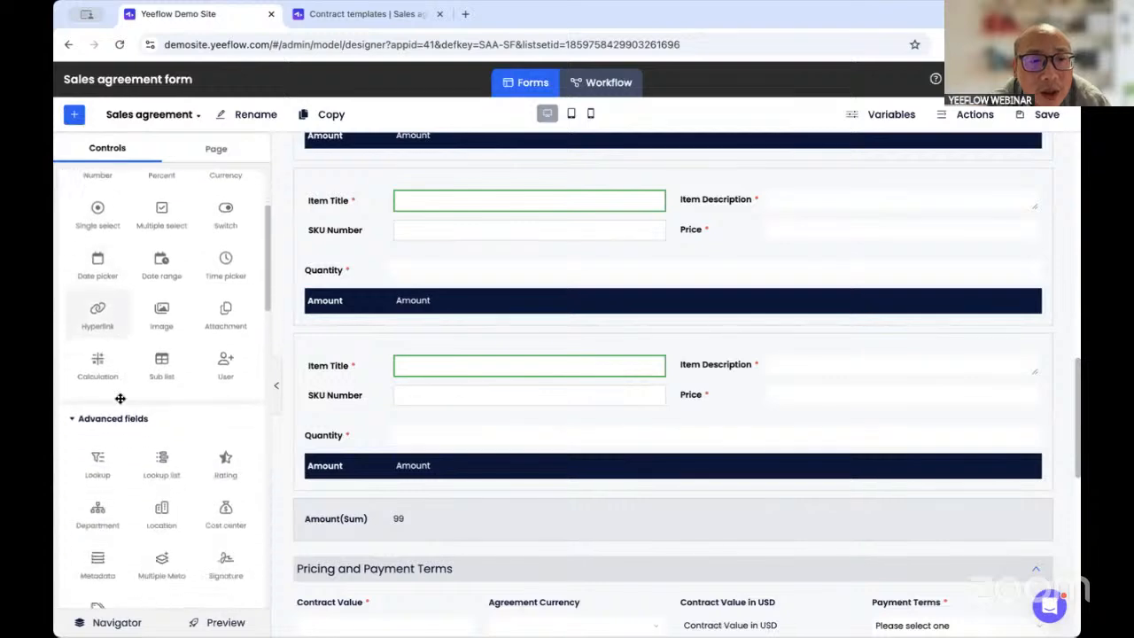
scroll(119, 398, up, 4)
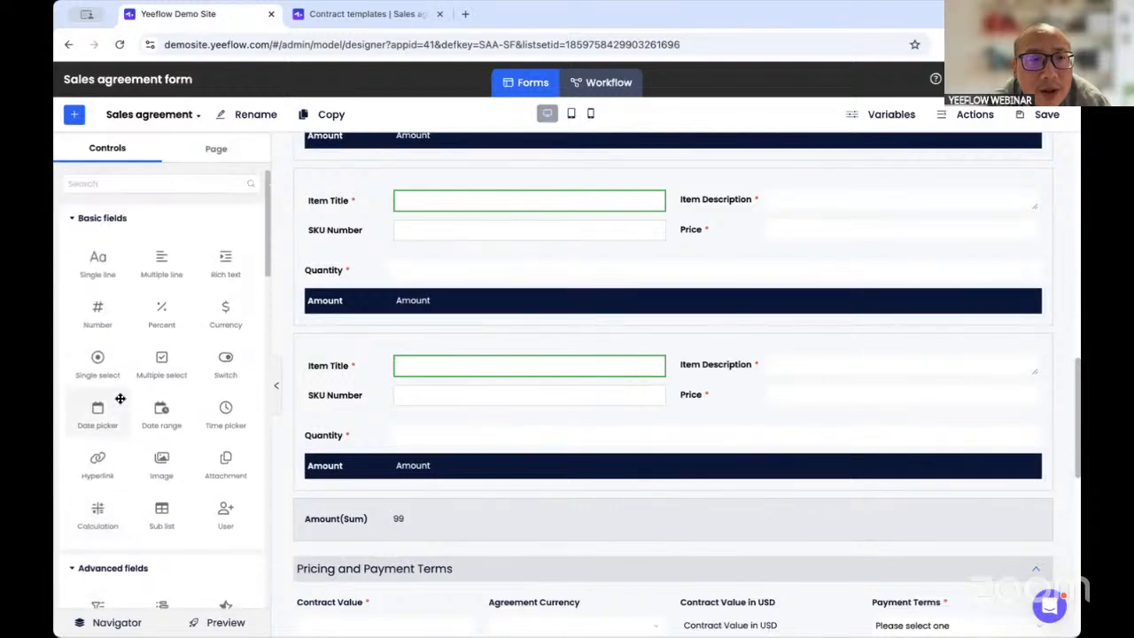
scroll(119, 398, down, 6)
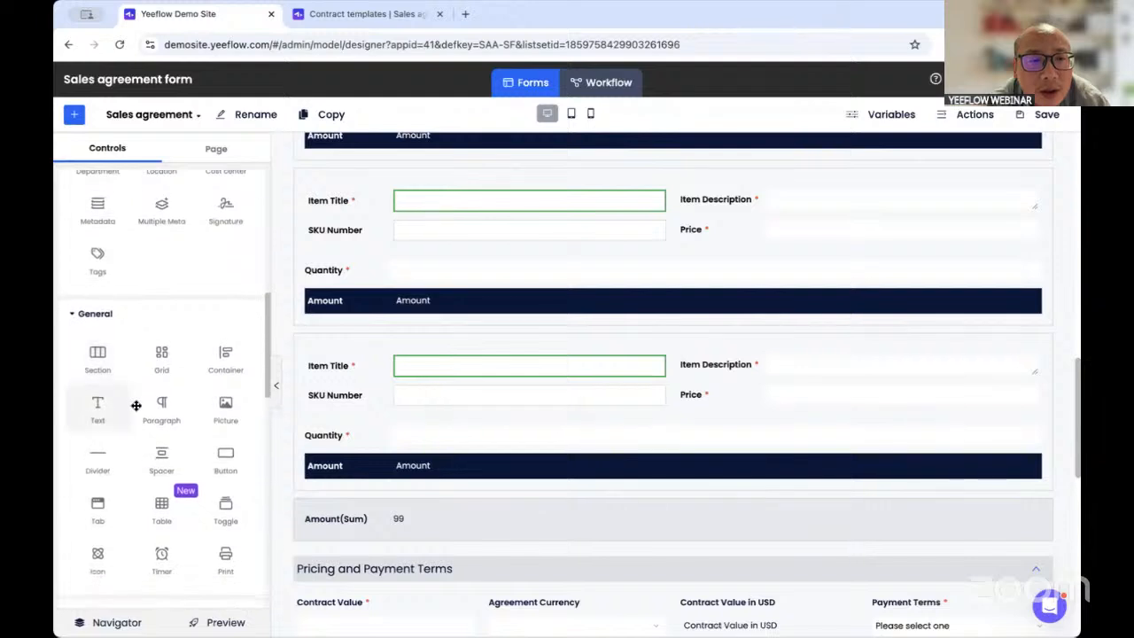
drag(218, 456, 356, 515)
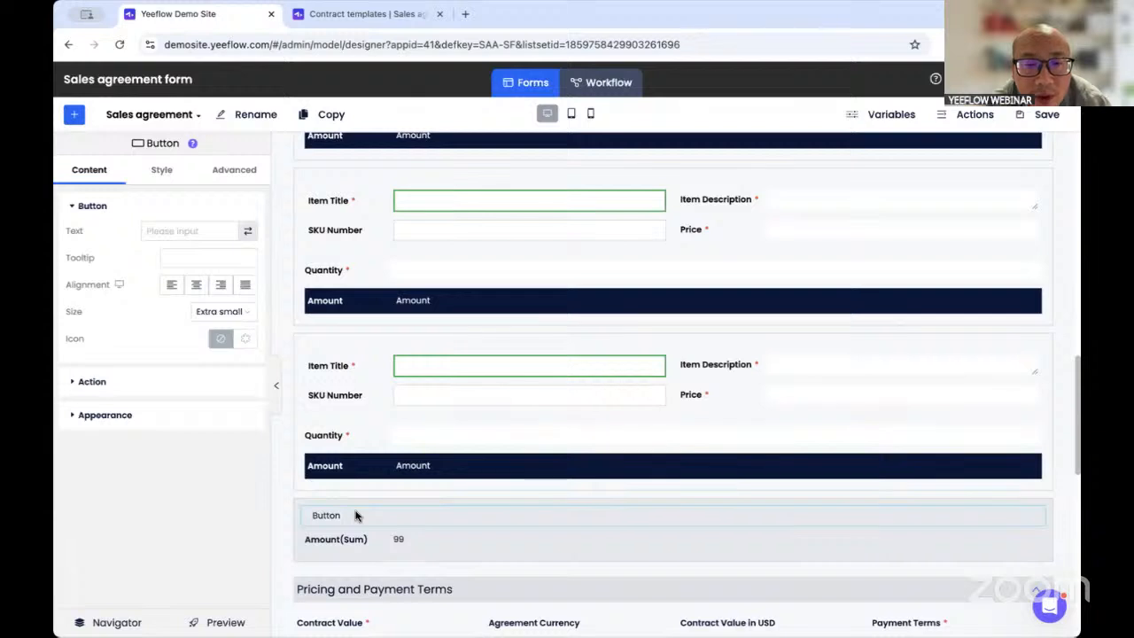
- Add a Container to the sub list's summary area and place the button and Amount(Sum) inside it
click(293, 520)
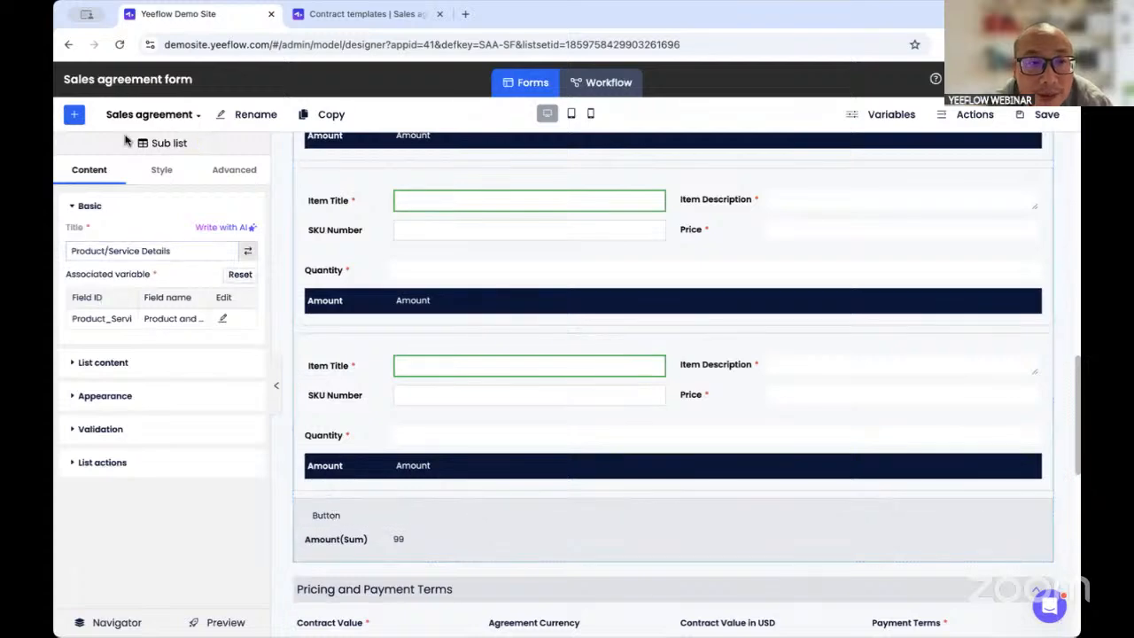
click(74, 116)
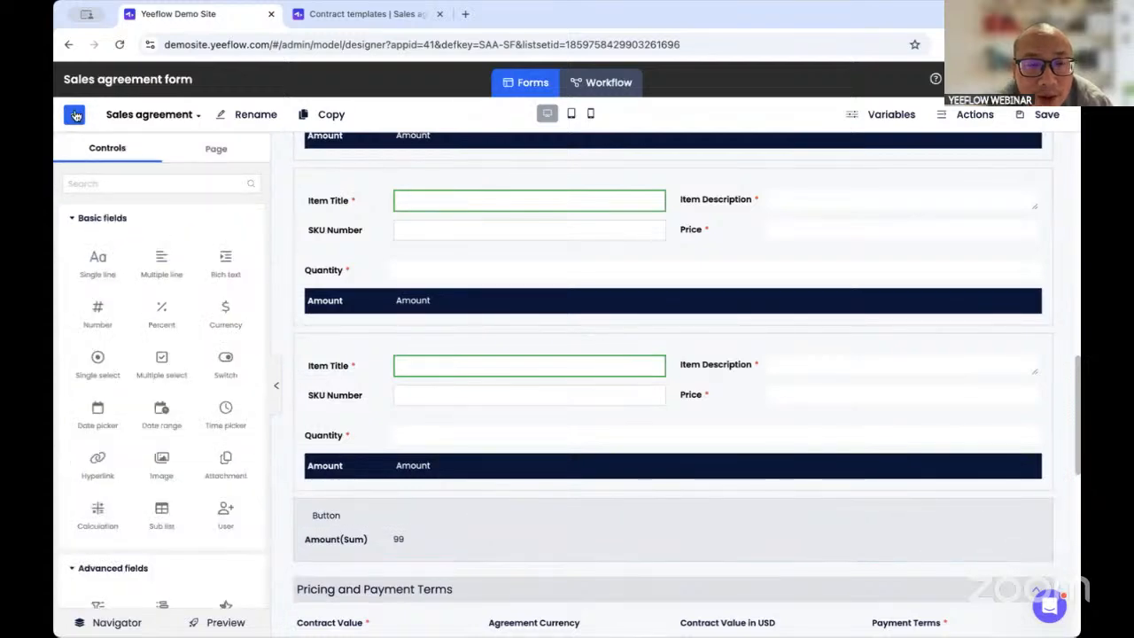
scroll(162, 363, down, 5)
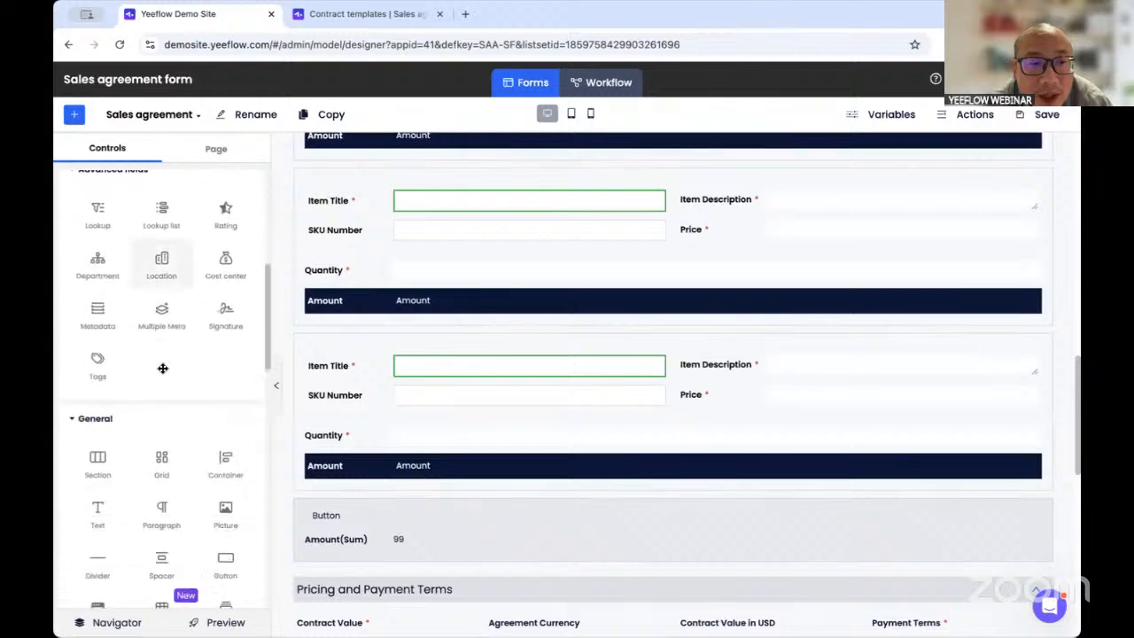
scroll(162, 367, down, 1)
drag(224, 405, 372, 531)
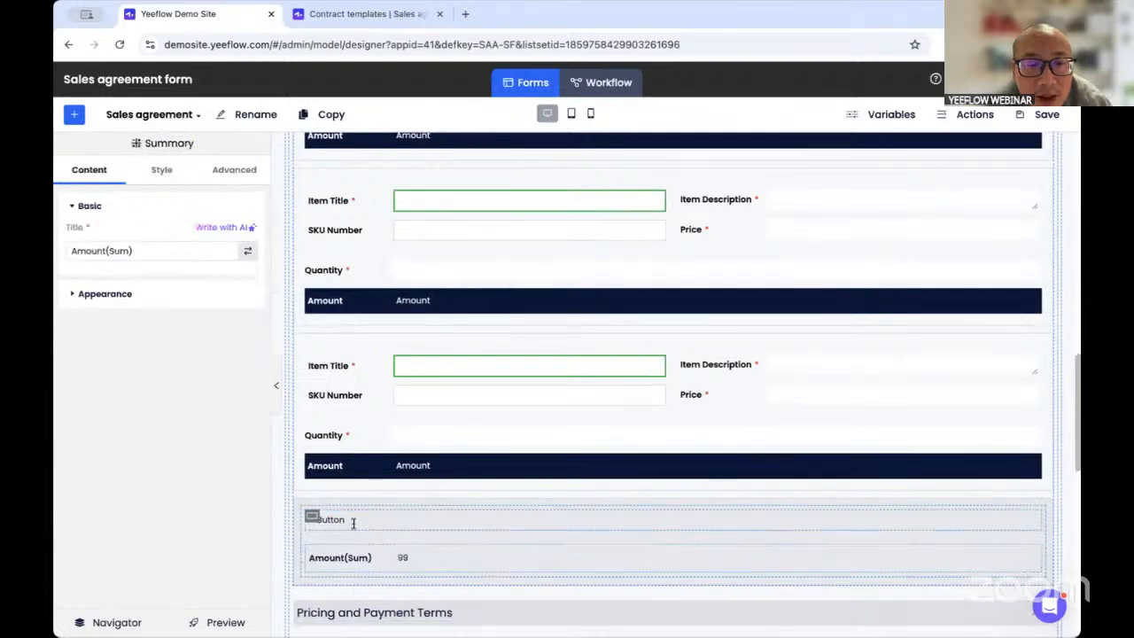
- Set the item direction of the summary area's container to Row
click(305, 520)
click(150, 390)
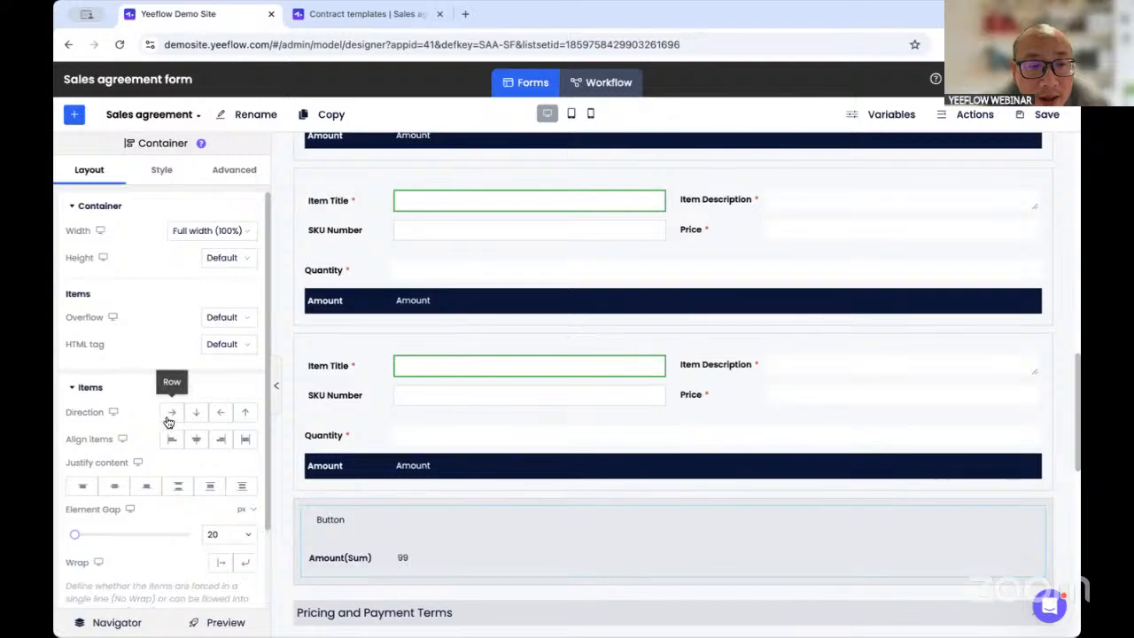
click(168, 417)
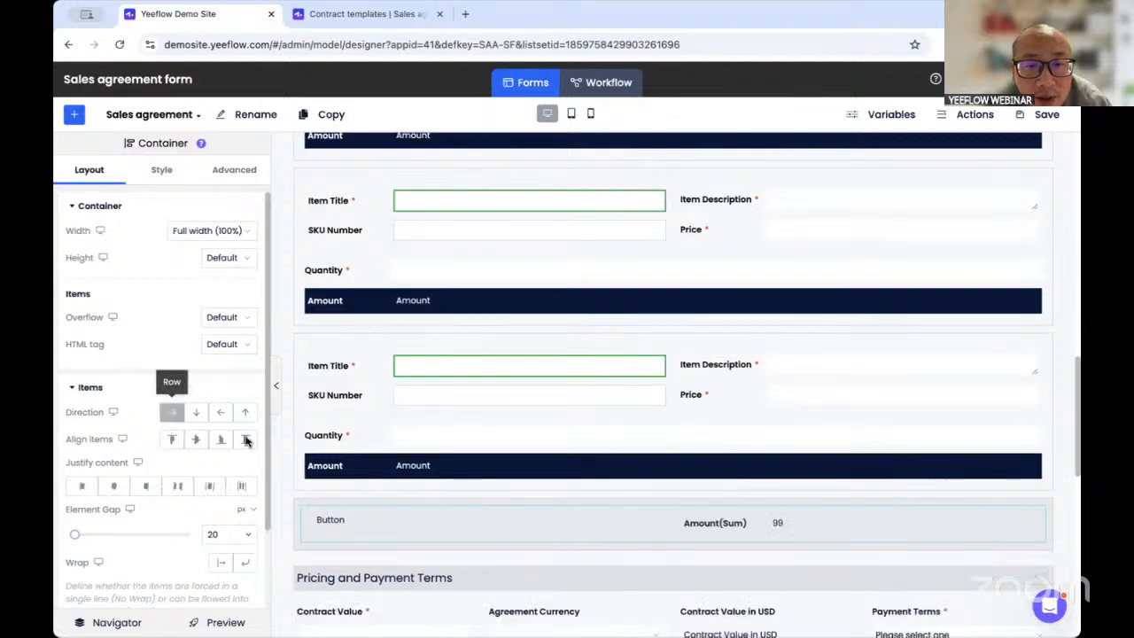
- Set the background color of the button beside Amount(Sum) to the green Accent color style
click(341, 521)
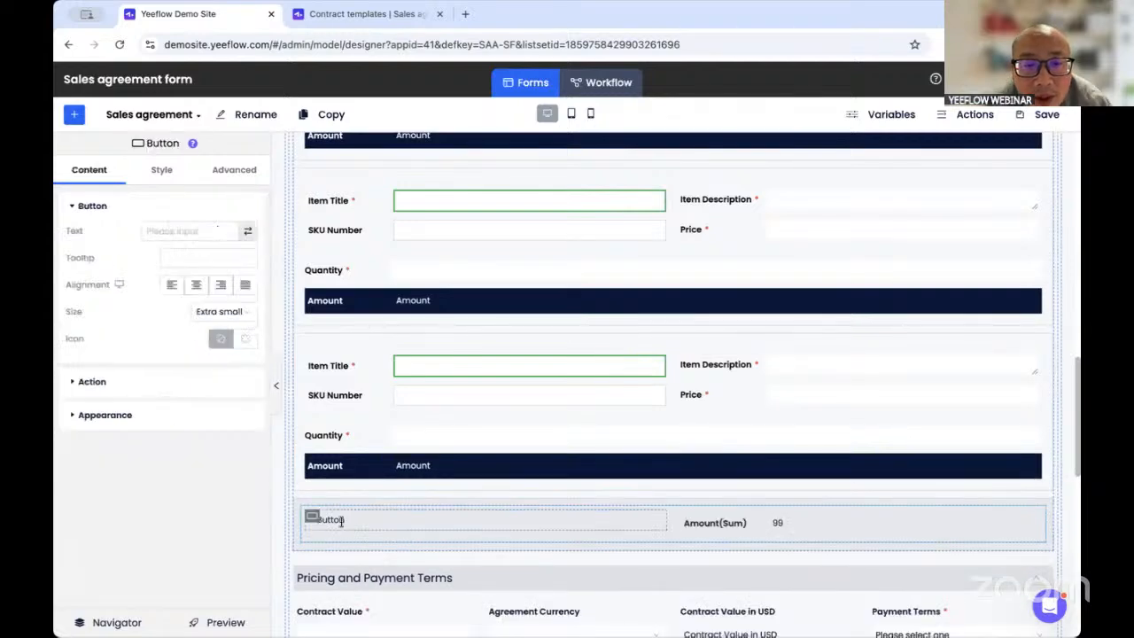
click(162, 172)
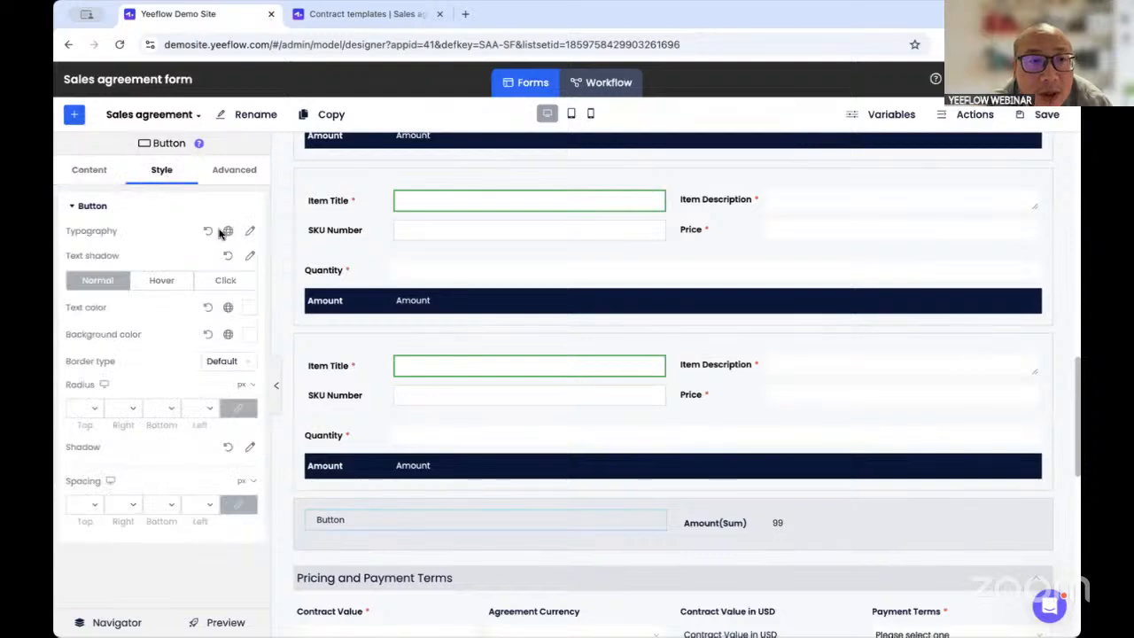
click(228, 334)
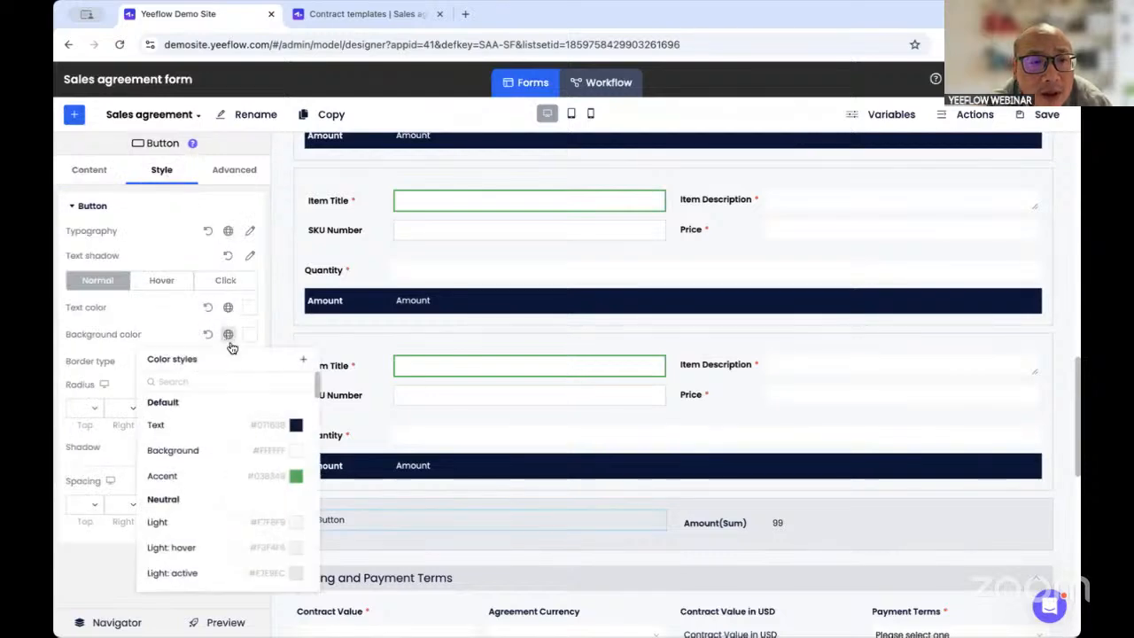
click(253, 473)
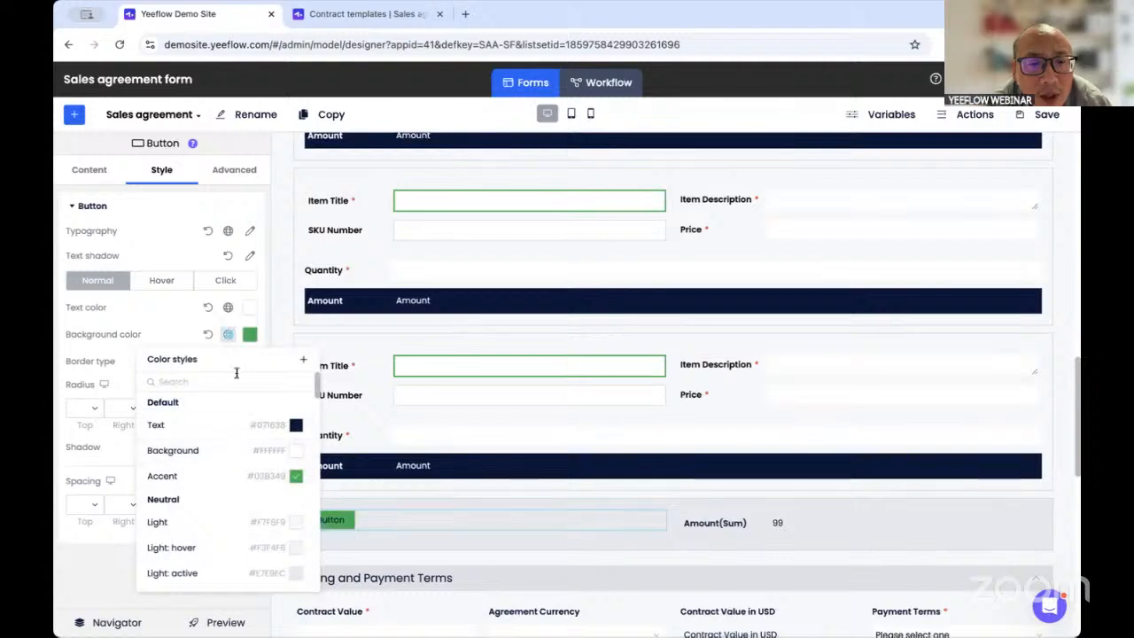
- Set the button's text color to the white Background color style and its border type to None
click(228, 307)
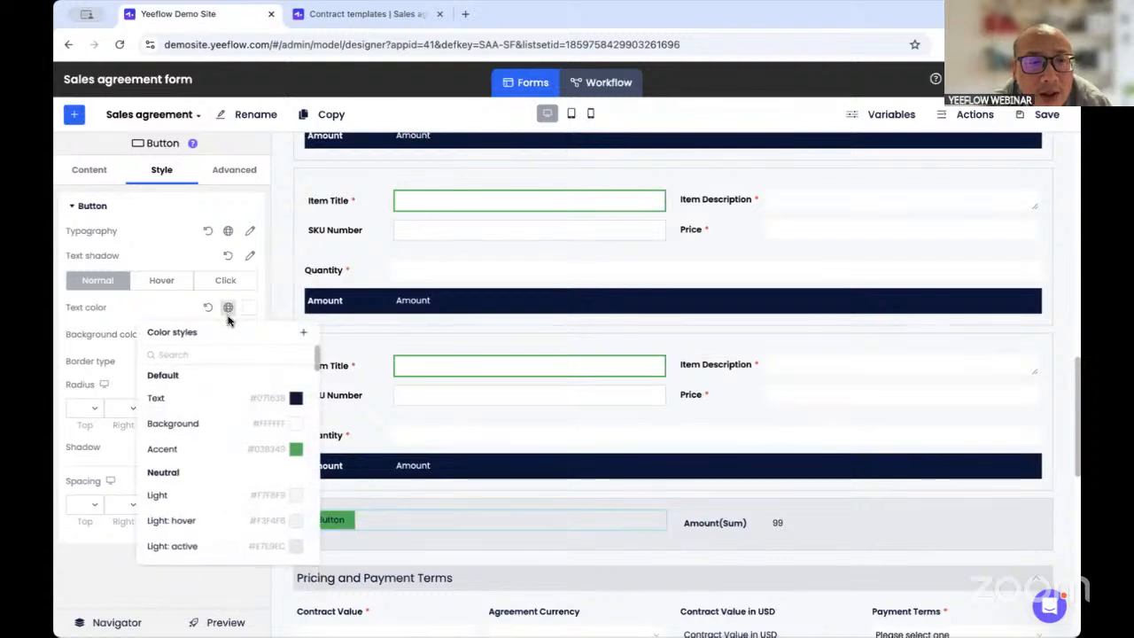
click(273, 427)
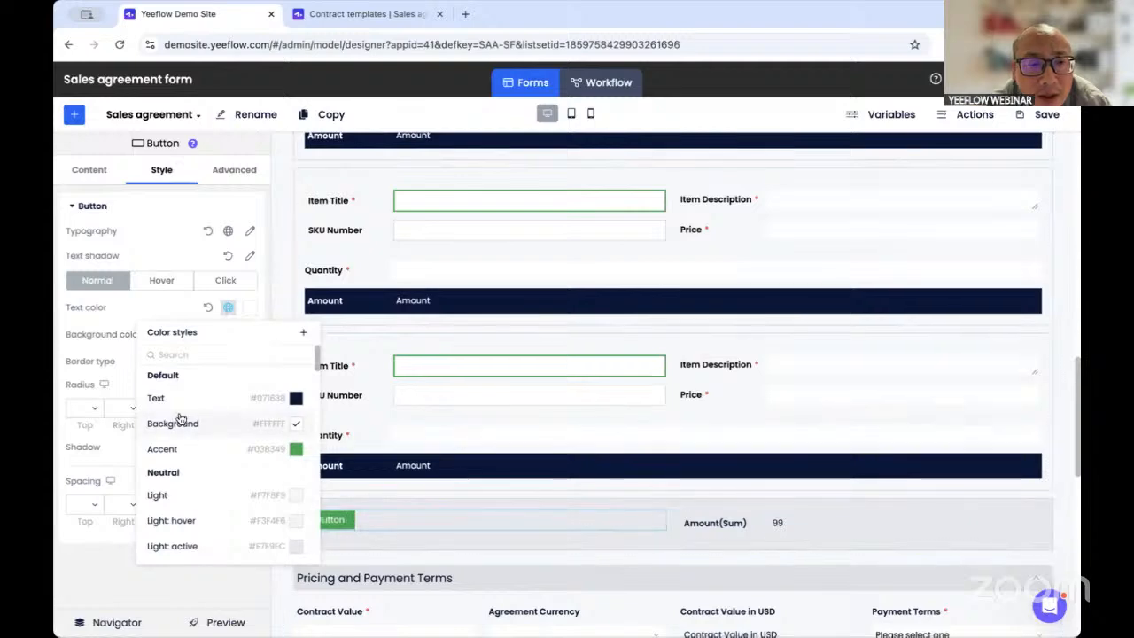
click(105, 332)
click(222, 361)
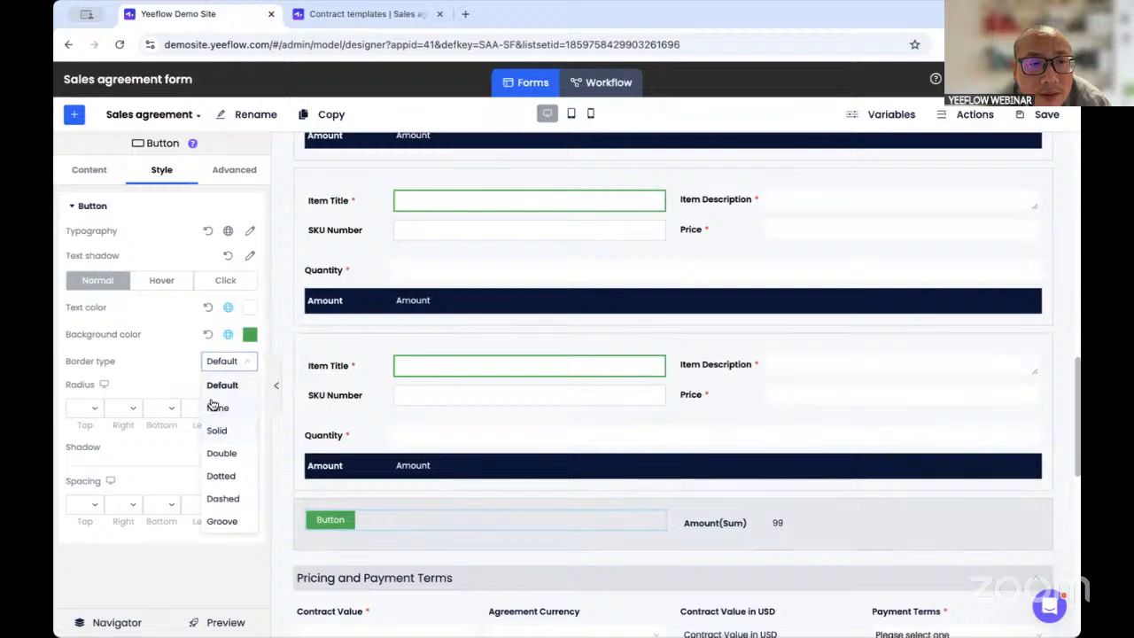
click(217, 407)
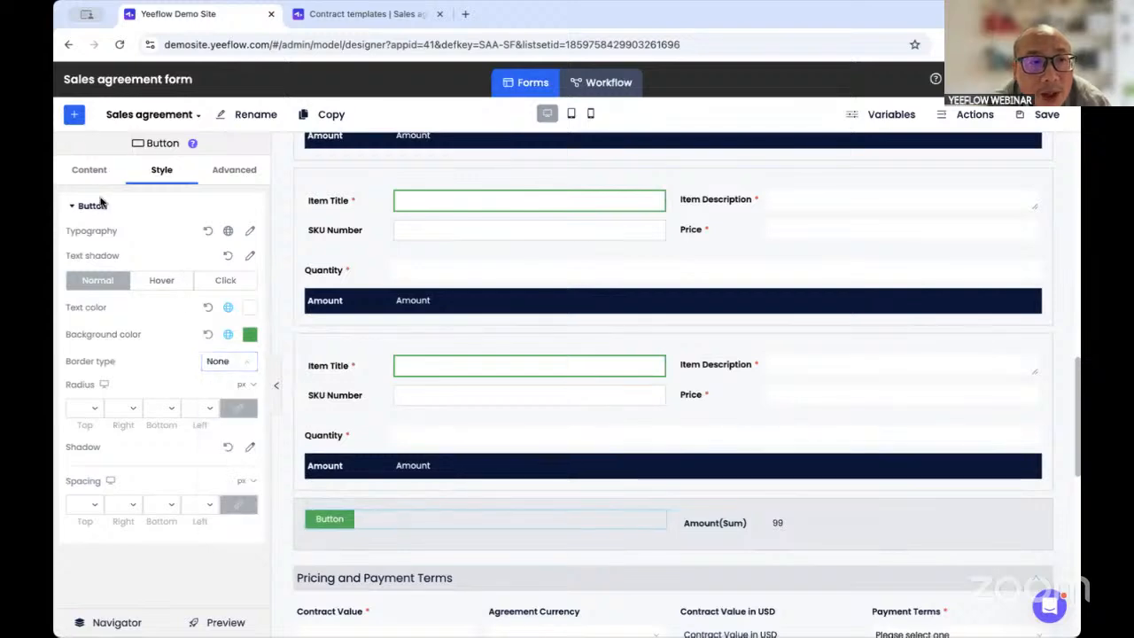
- Set the button's text to "Add item"
click(88, 170)
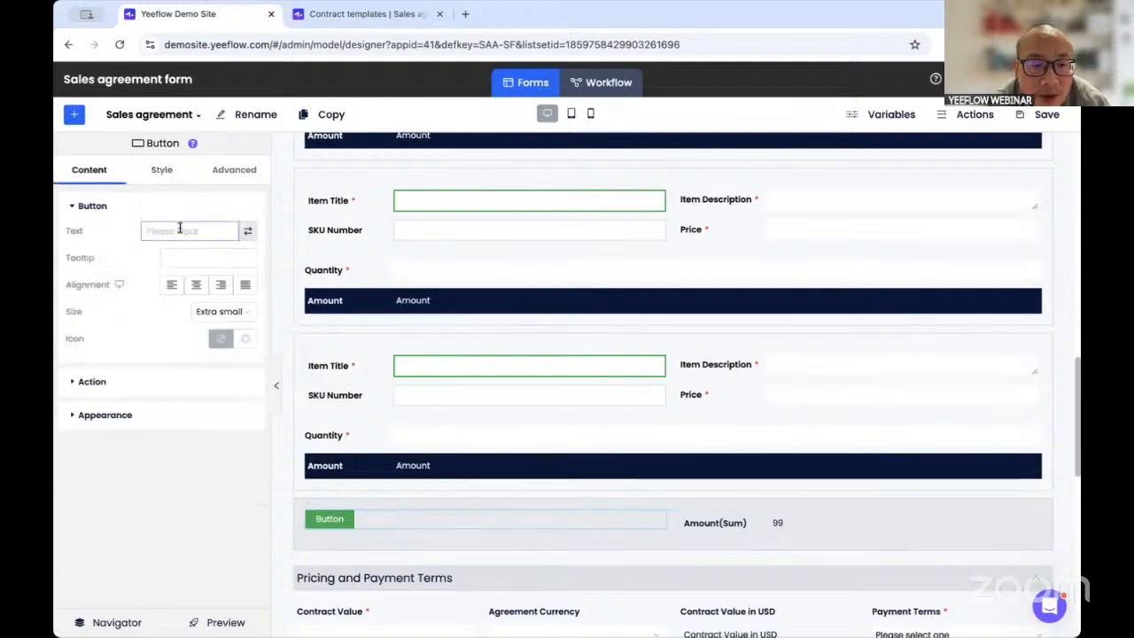
click(180, 229)
text(Add item)
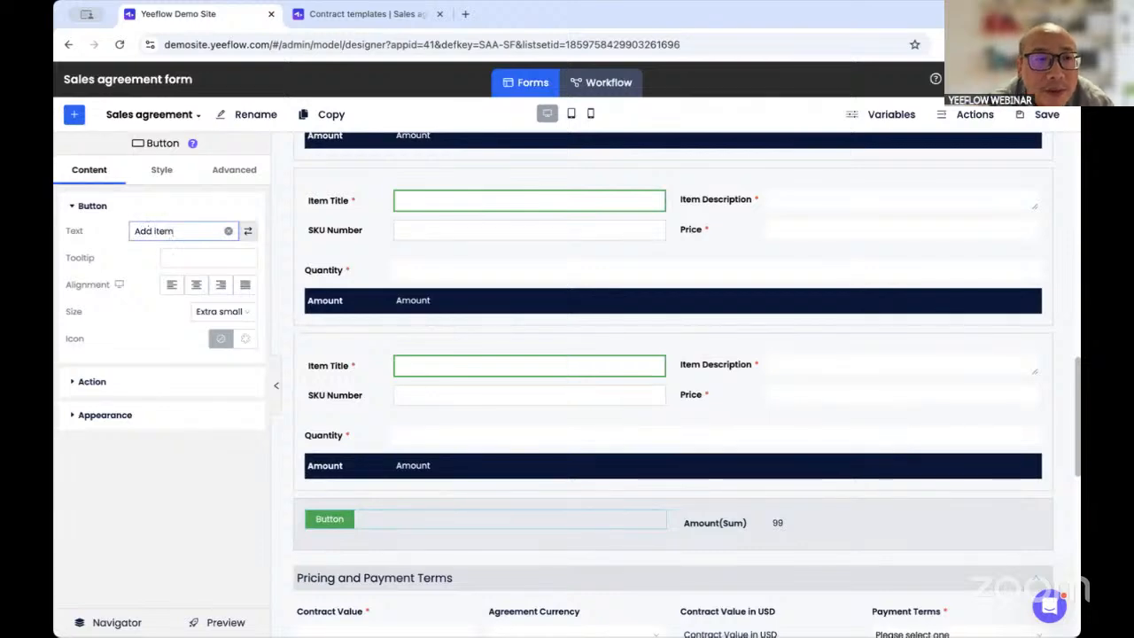
click(139, 262)
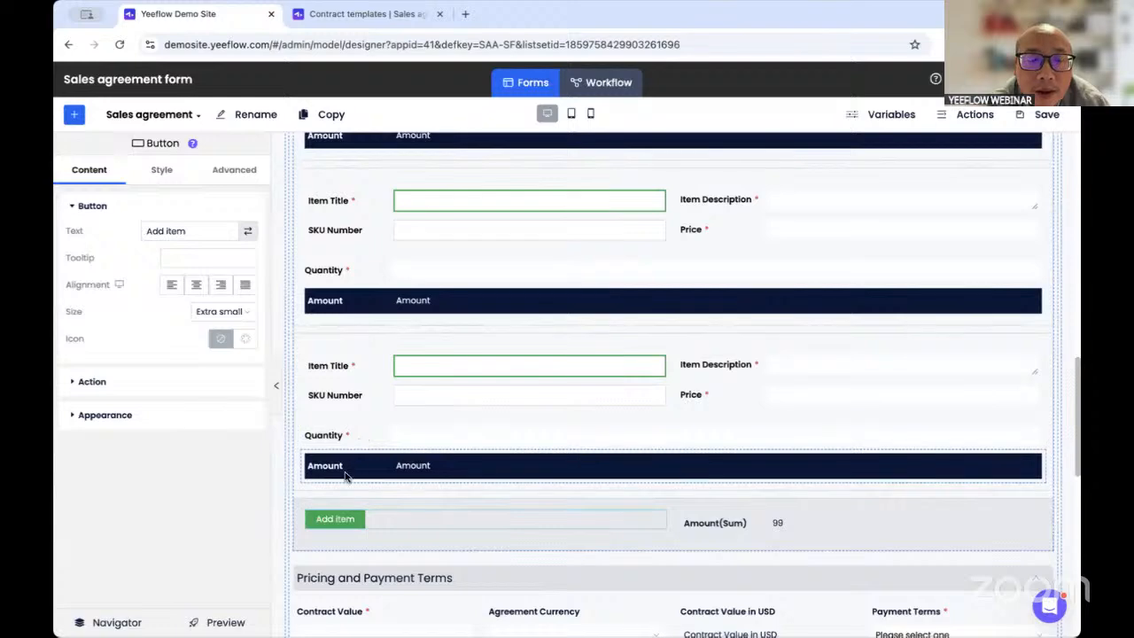
- Create a new list action for the Product/Service Details sub list with the step type Add new item
click(301, 547)
scroll(302, 547, up, 3)
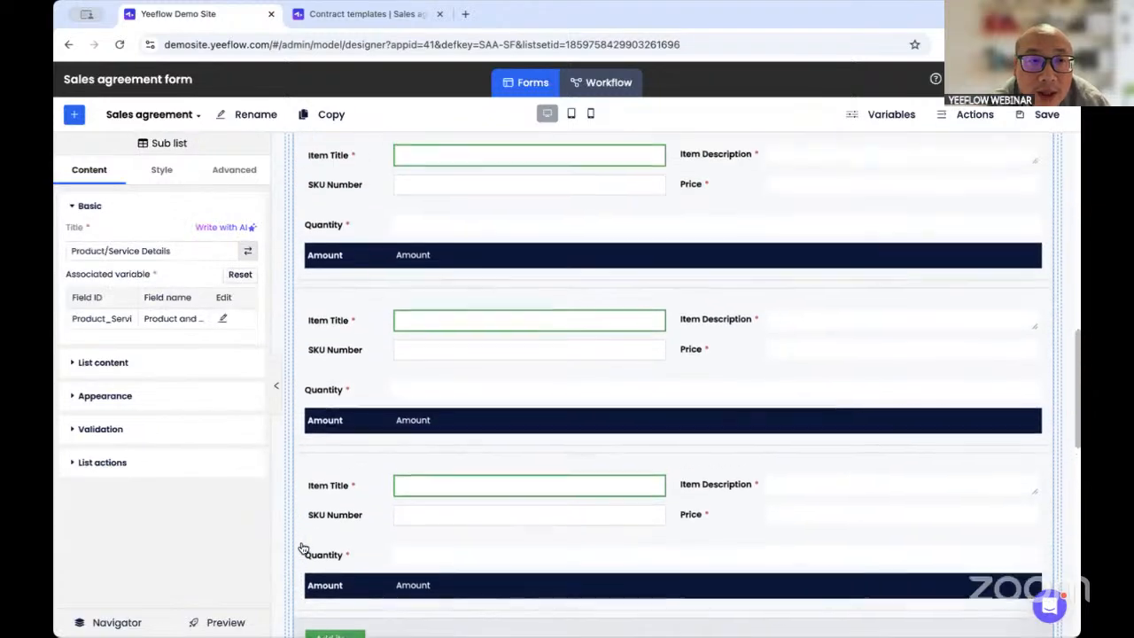
click(102, 463)
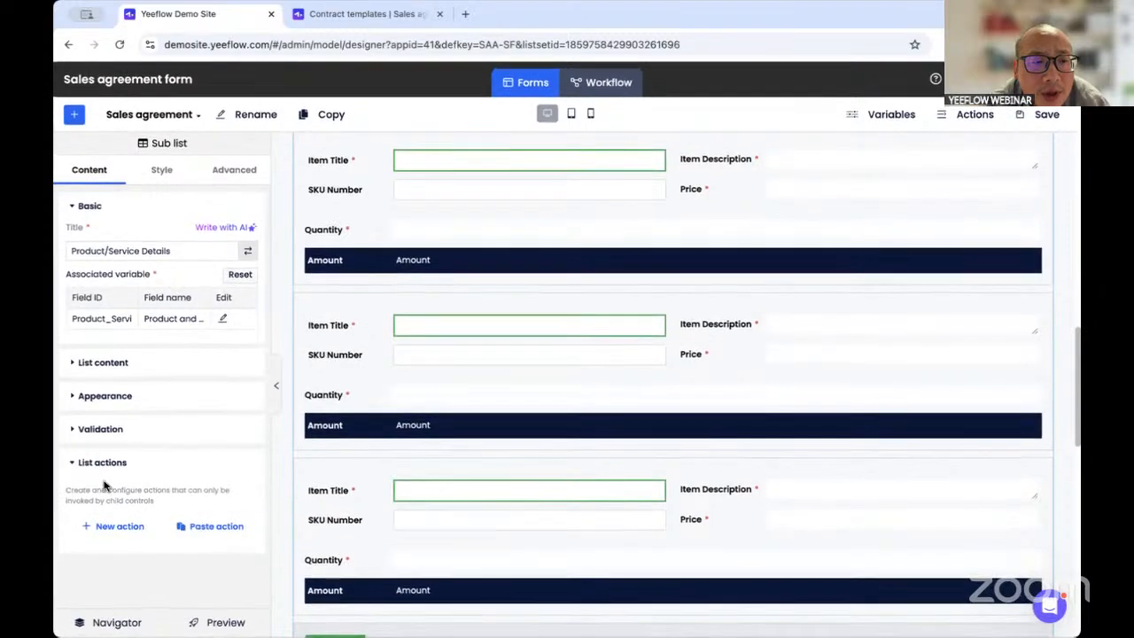
click(122, 529)
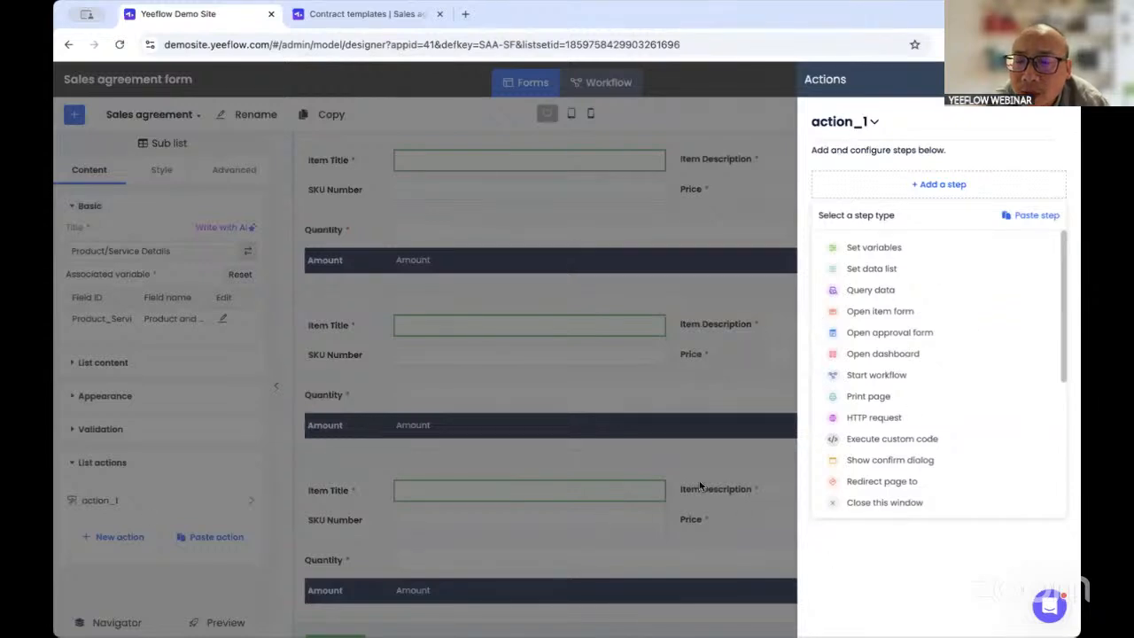
scroll(982, 385, down, 5)
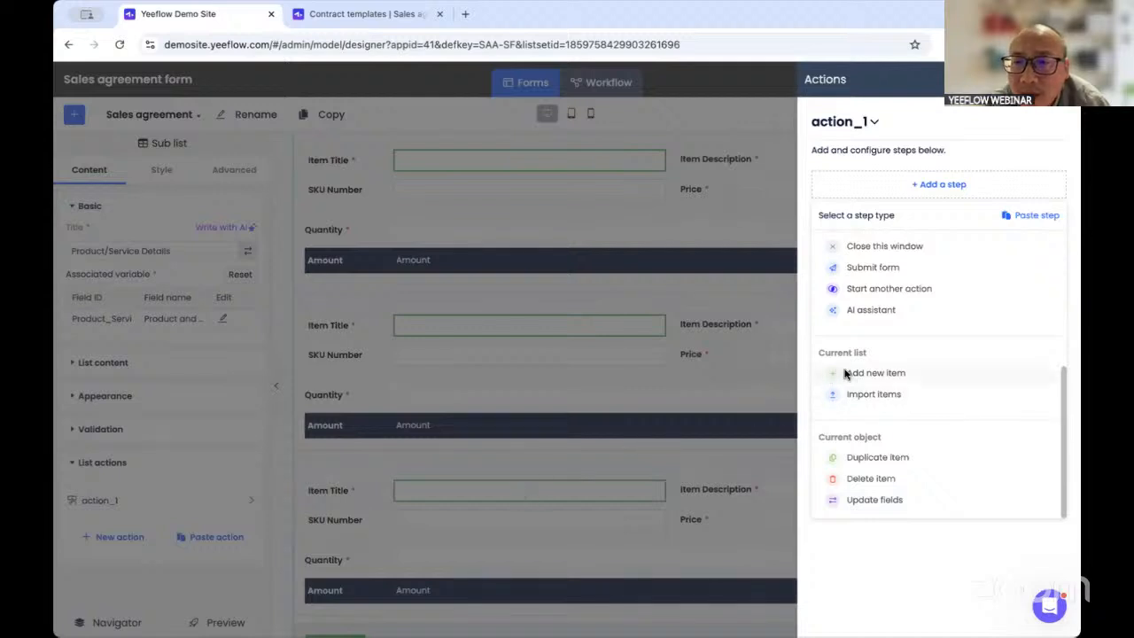
click(889, 380)
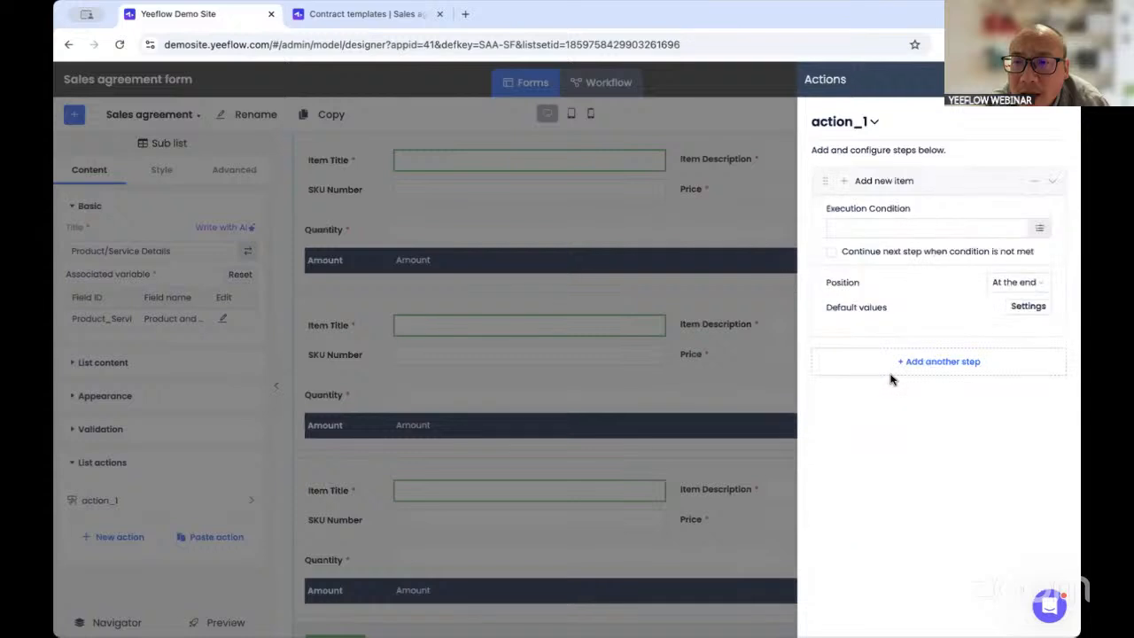
- Rename the new list action as "Add new item"
click(872, 122)
click(876, 155)
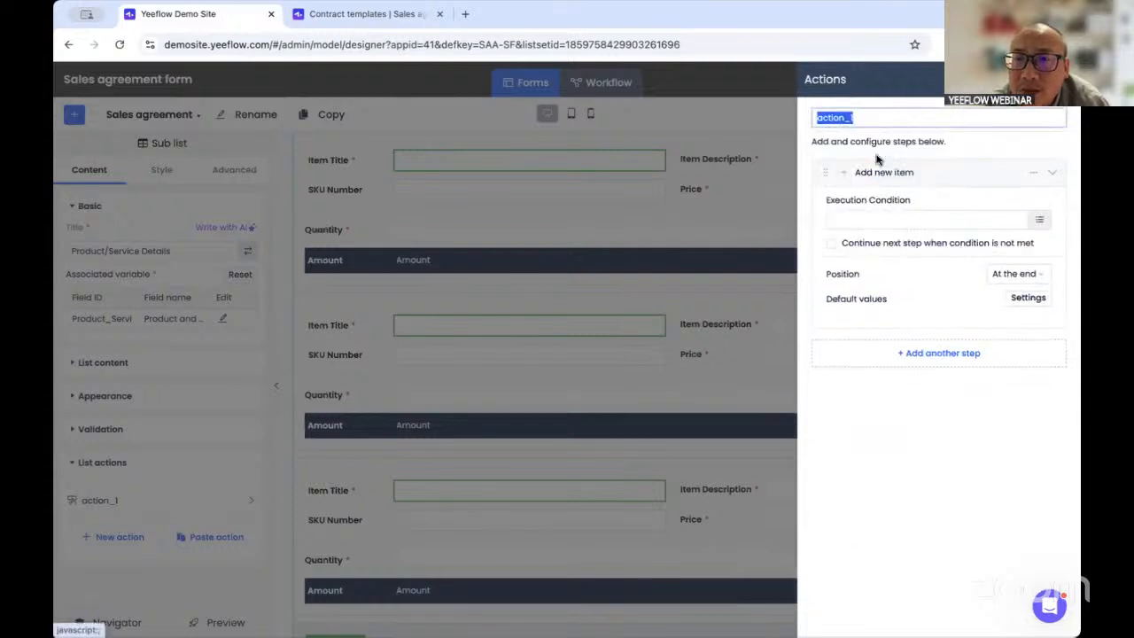
text(Add new item)
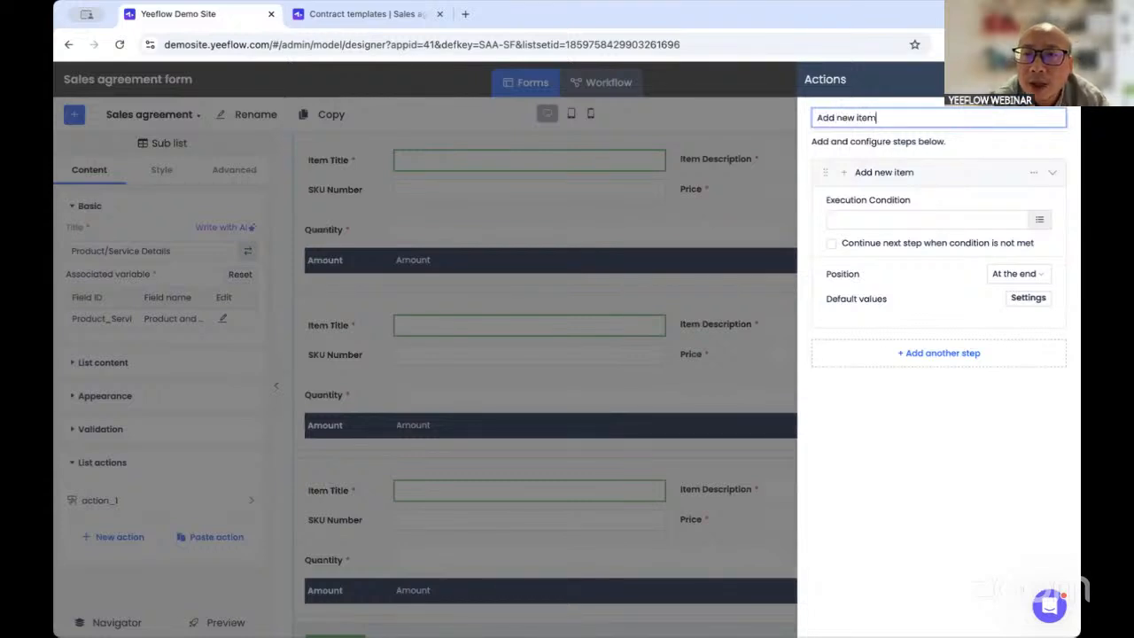
click(807, 150)
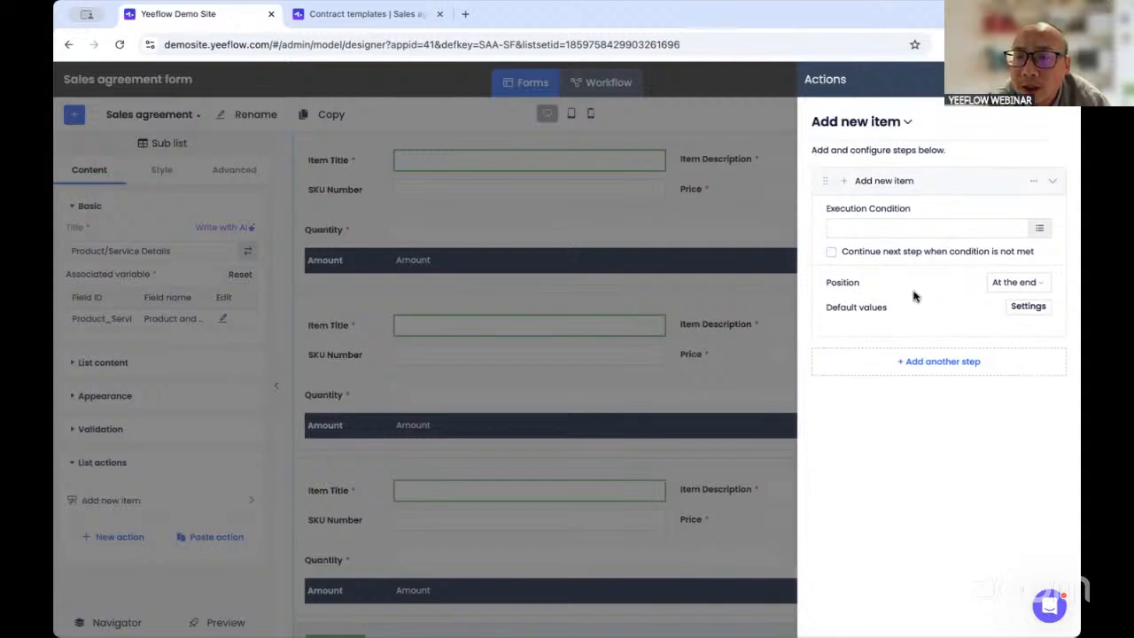
- Set the Add new item step's position to At the end and close the action's settings
click(1019, 284)
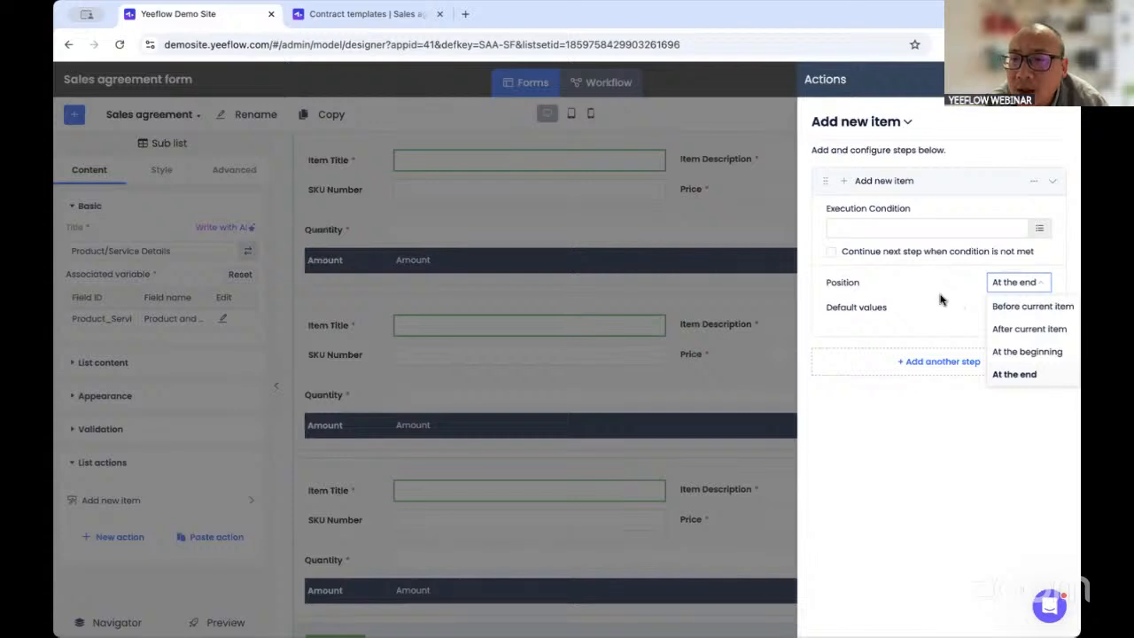
click(1016, 376)
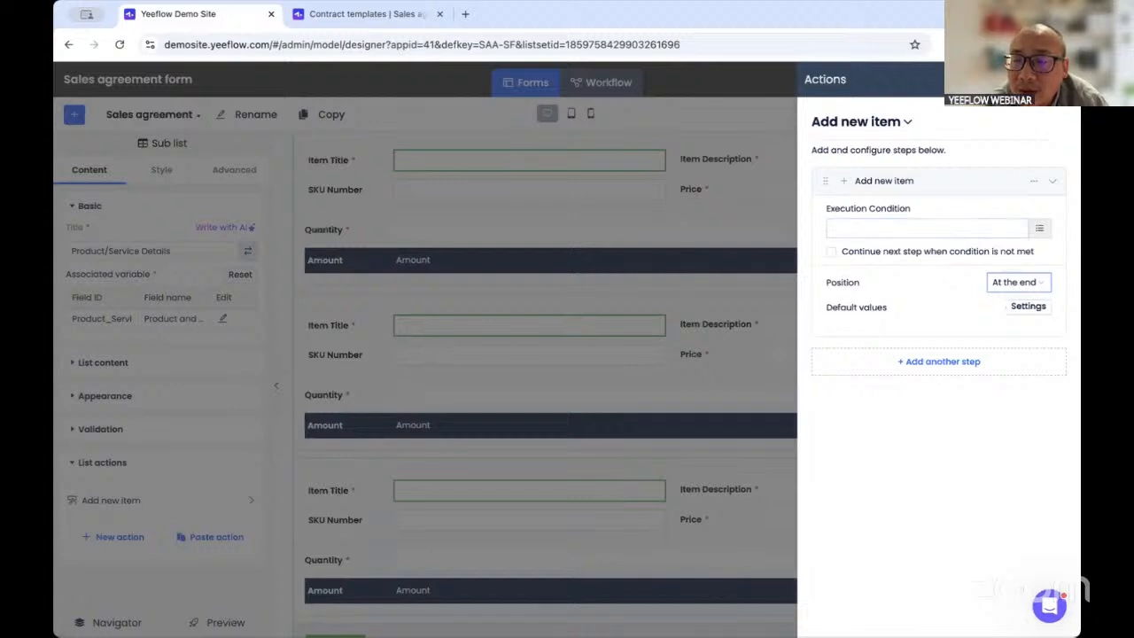
click(1059, 79)
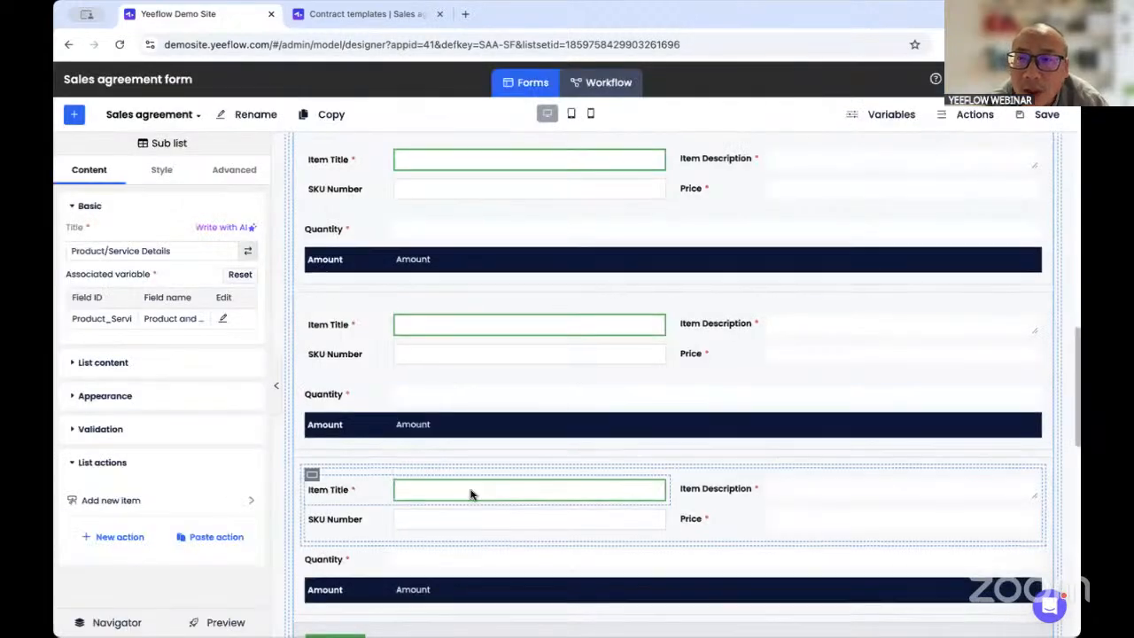
- Assign the Add new item list action to the Add item button in the Product/Service Details summary row
scroll(472, 494, down, 1)
scroll(472, 487, down, 1)
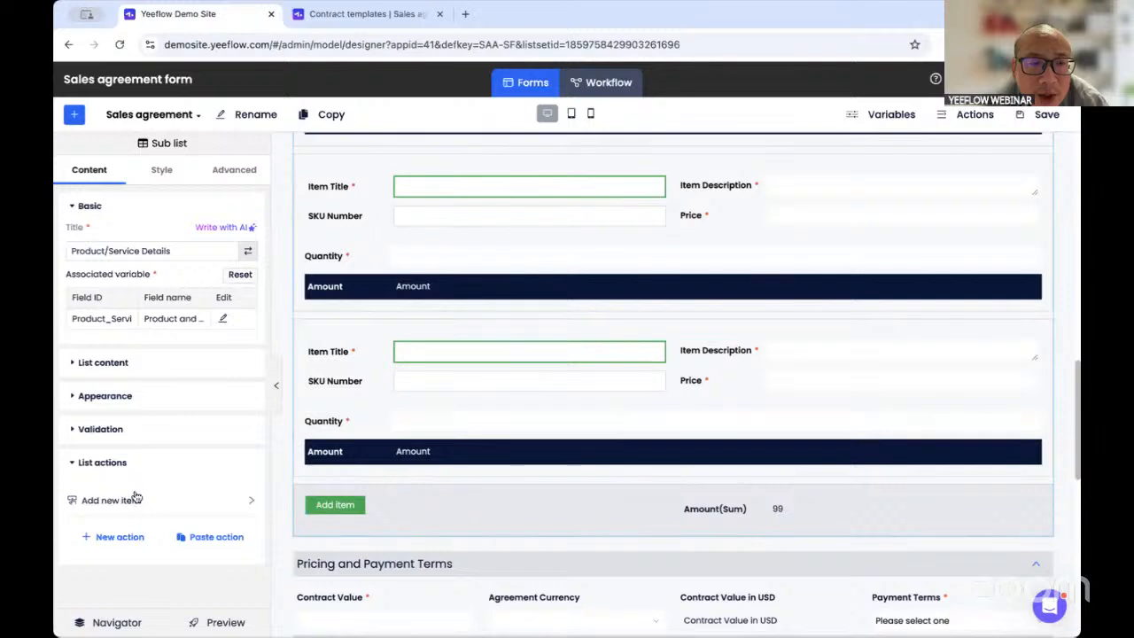
click(349, 504)
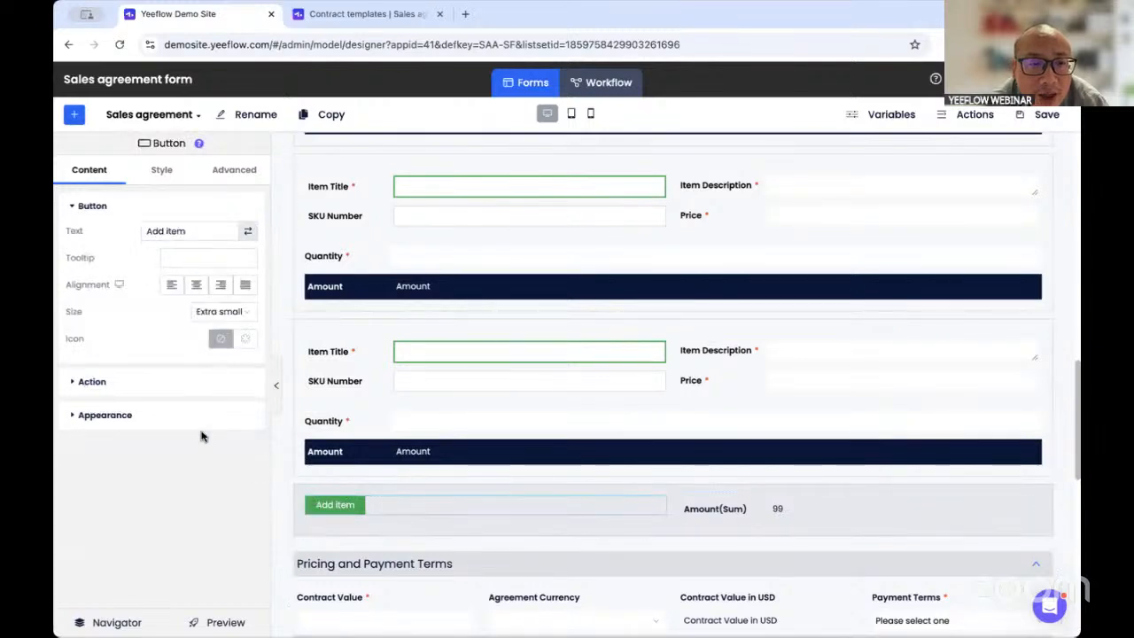
click(134, 386)
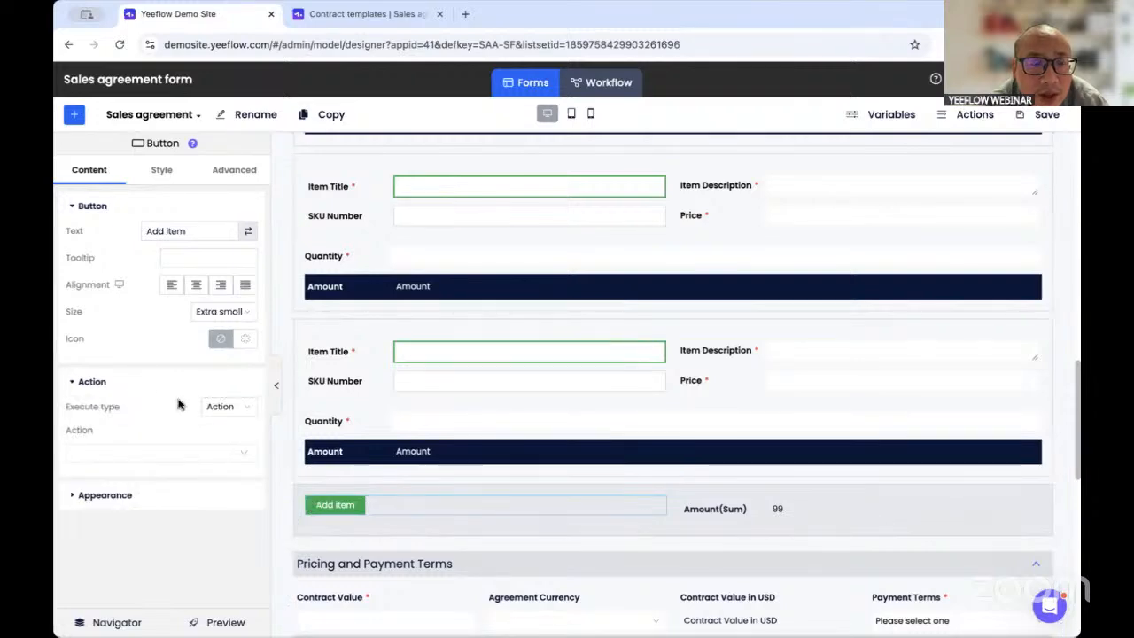
click(135, 456)
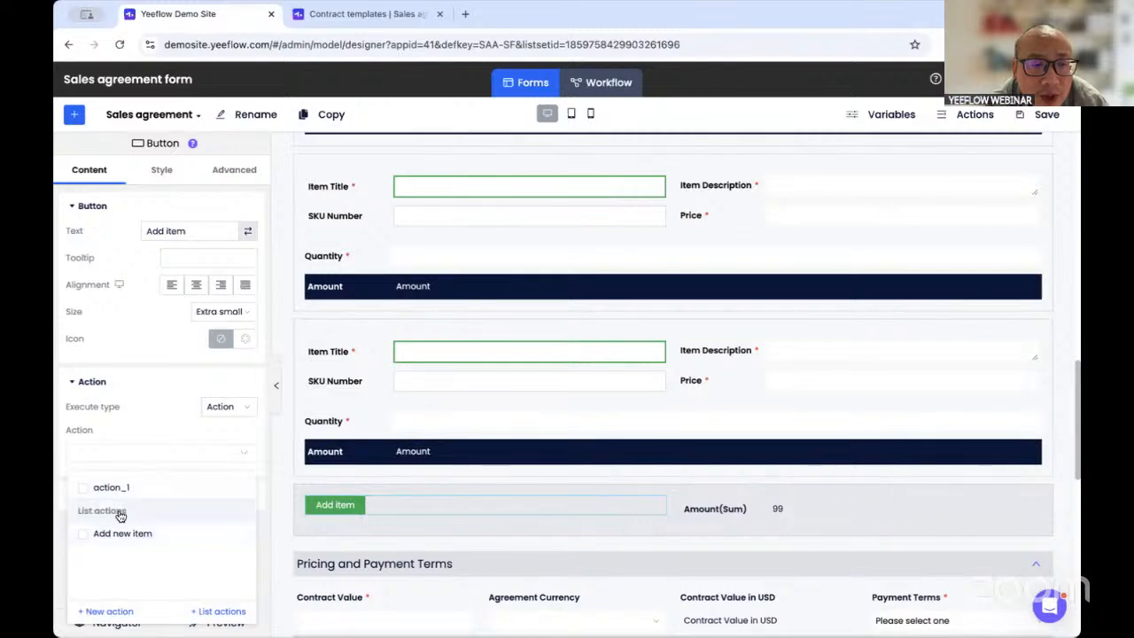
click(85, 536)
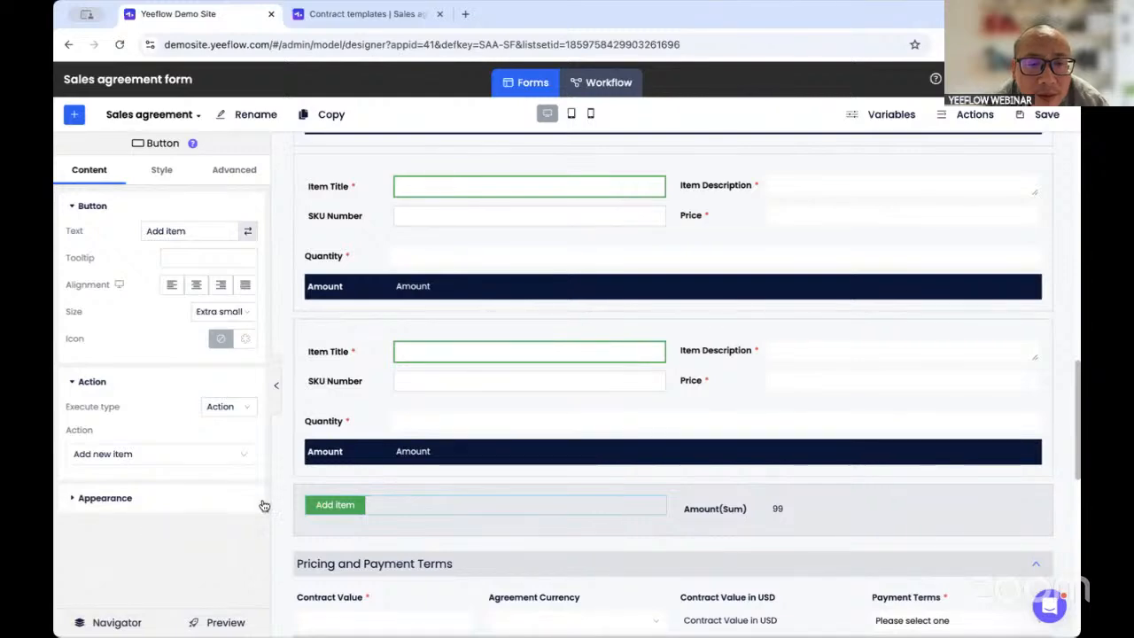
- Preview the form and test the Add item button by adding three items to Product/Service Details
click(226, 623)
scroll(456, 397, down, 5)
scroll(455, 397, up, 3)
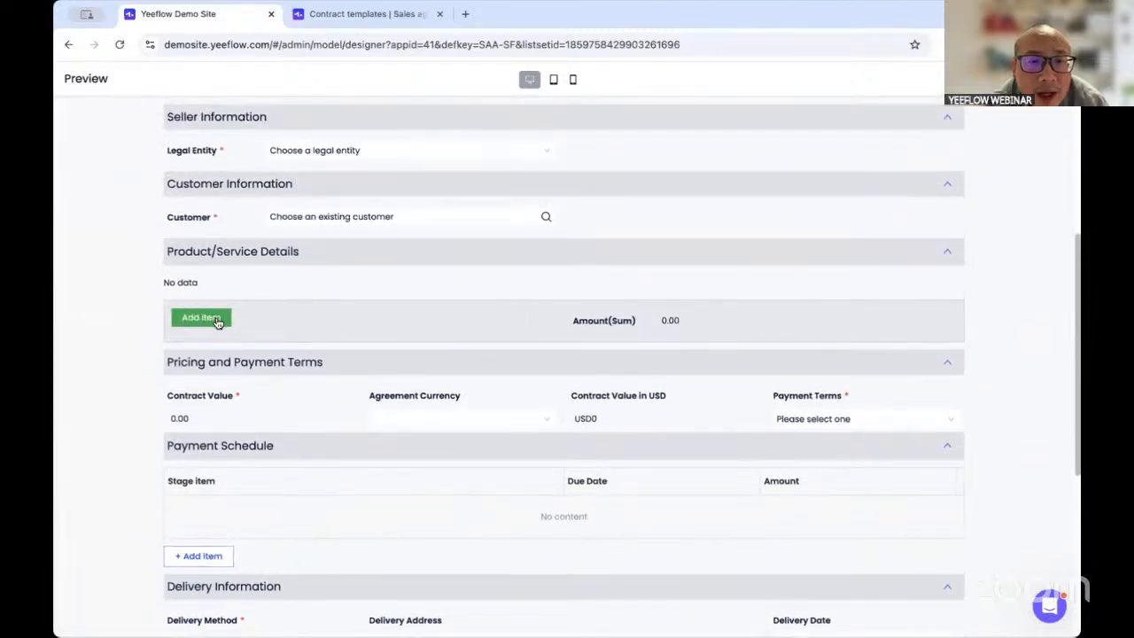
click(217, 323)
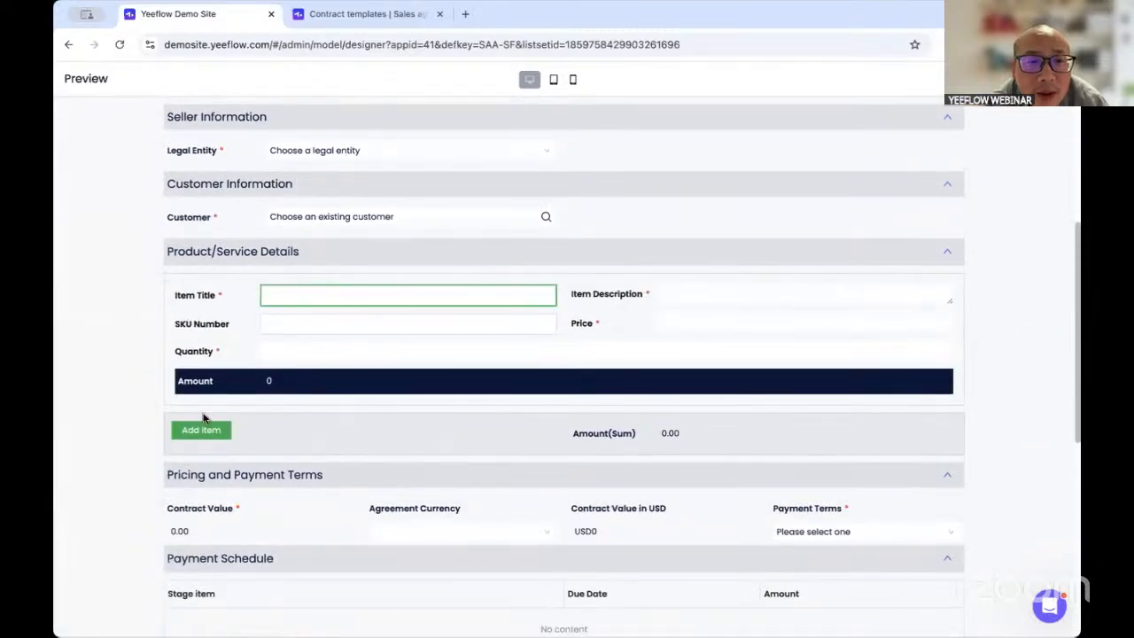
click(208, 438)
scroll(217, 447, down, 1)
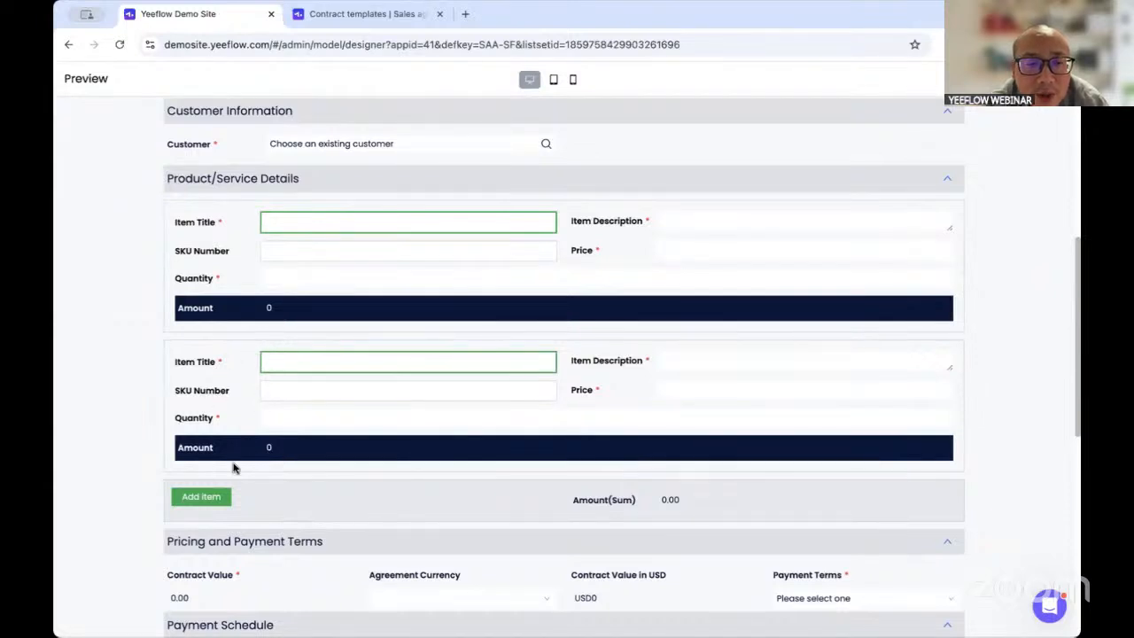
click(223, 498)
scroll(266, 491, down, 1)
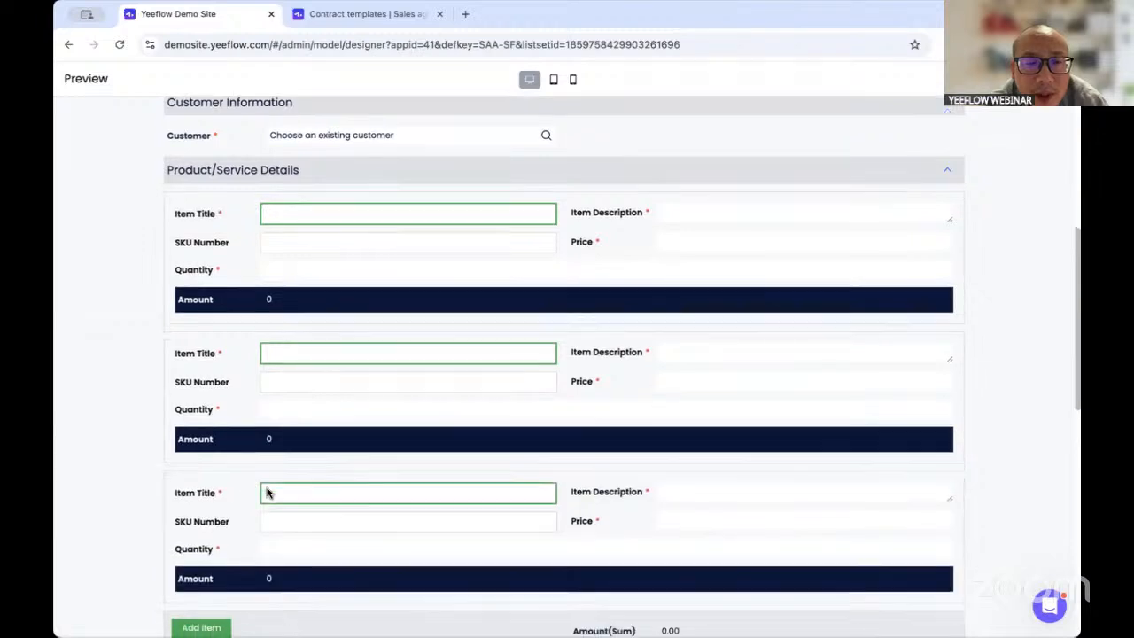
scroll(309, 510, down, 1)
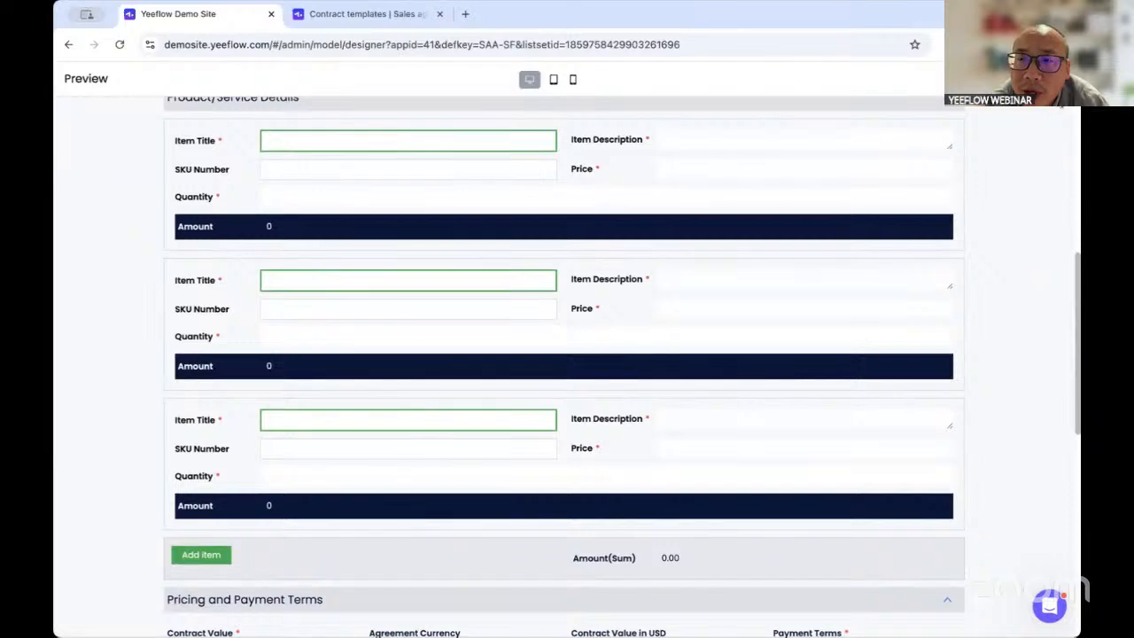
click(1060, 79)
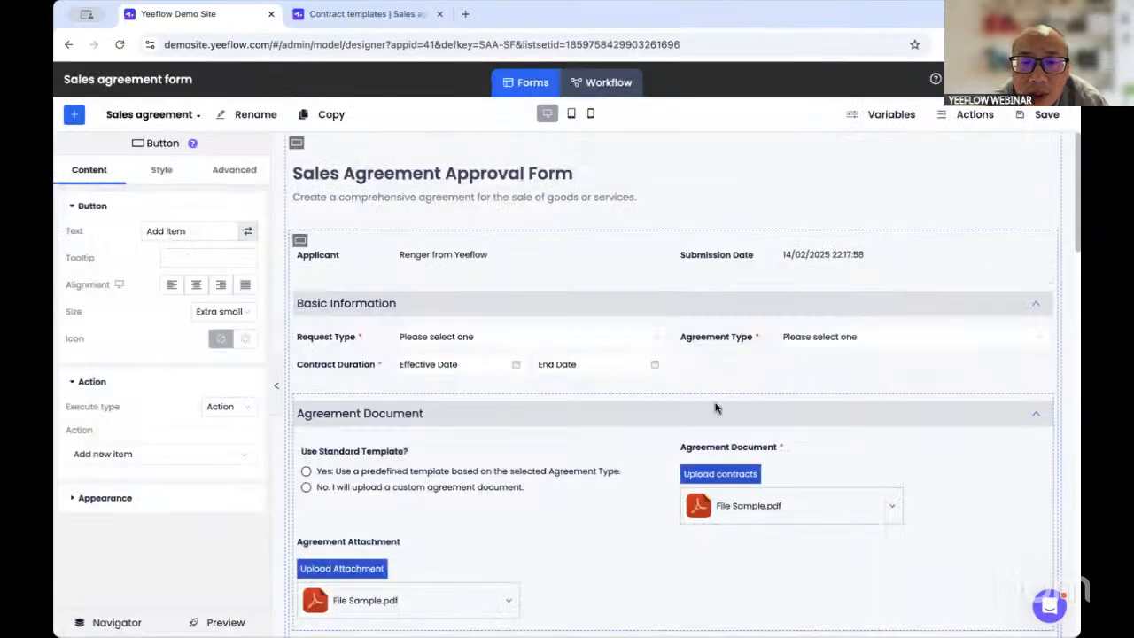
- Add a Button control above the Item Title field in the Product/Service Details item layout and align it right
scroll(717, 409, down, 4)
scroll(496, 400, down, 3)
scroll(461, 430, down, 3)
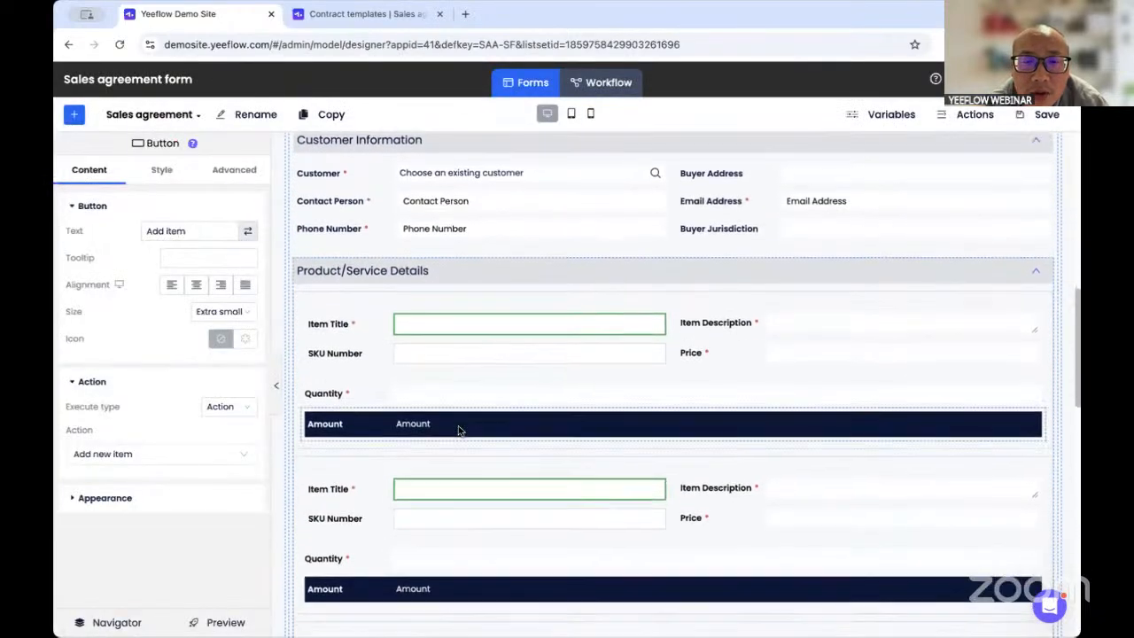
click(74, 116)
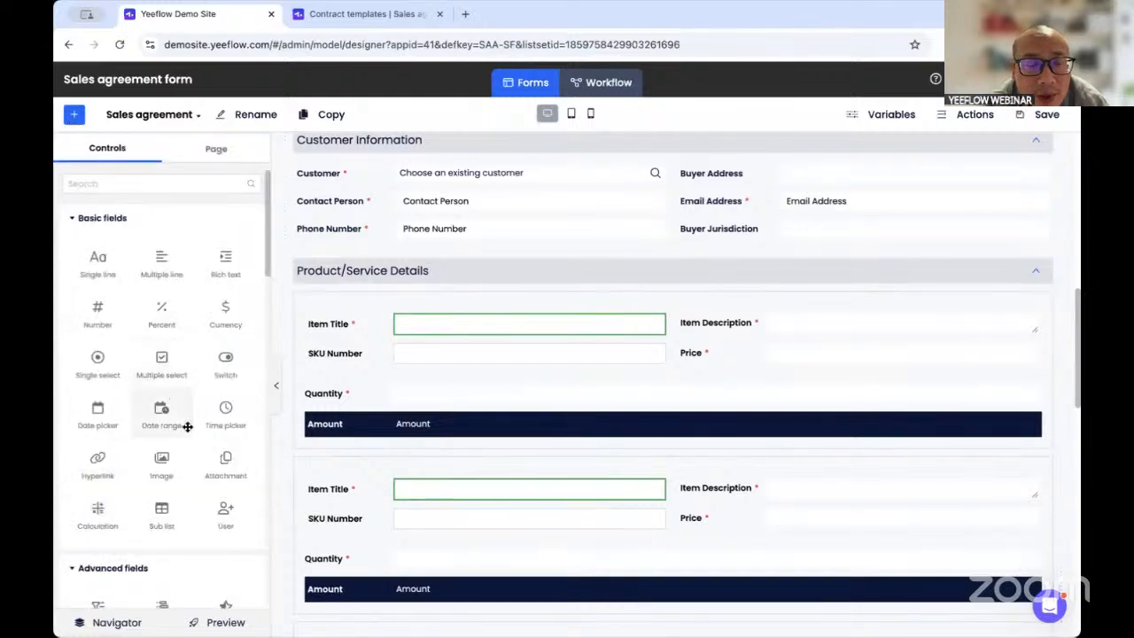
scroll(208, 450, down, 3)
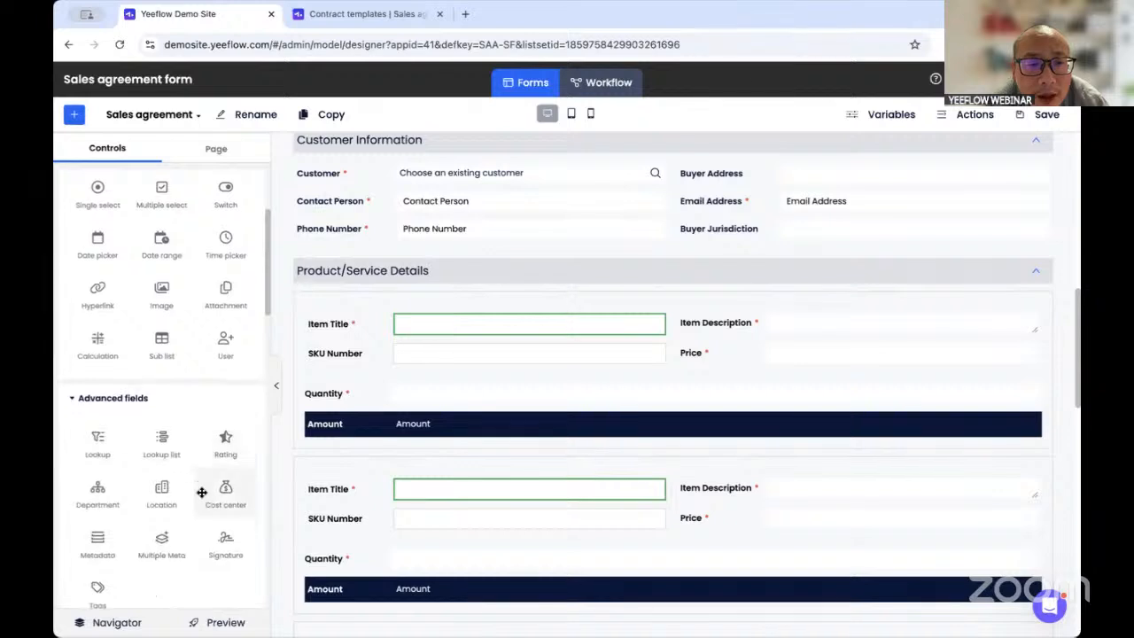
scroll(201, 496, up, 1)
scroll(202, 492, down, 7)
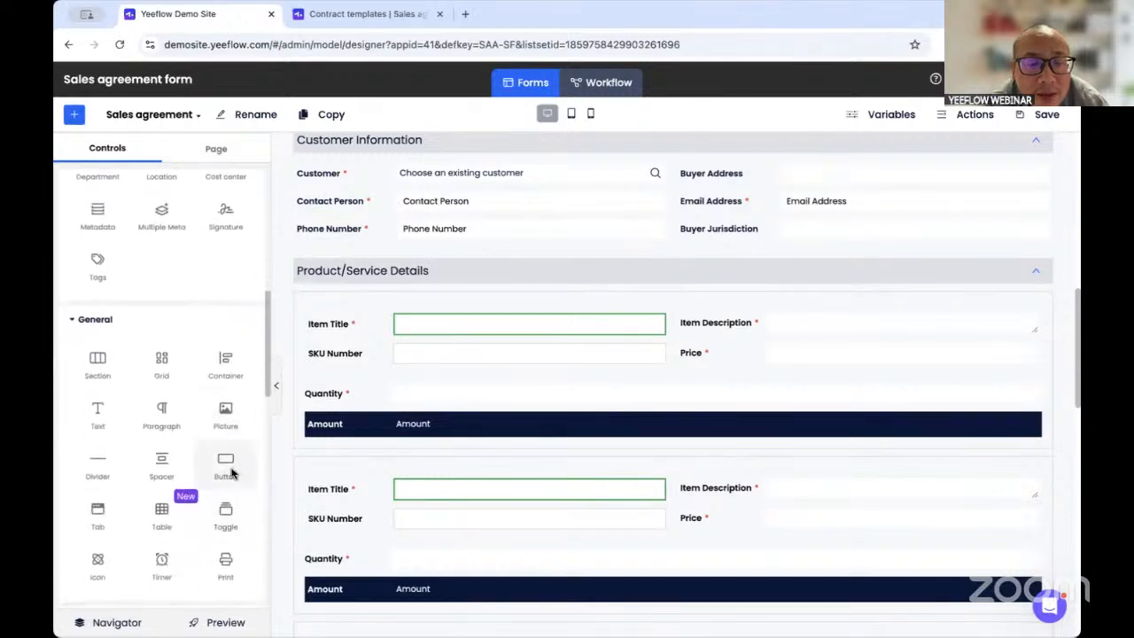
drag(219, 472, 405, 304)
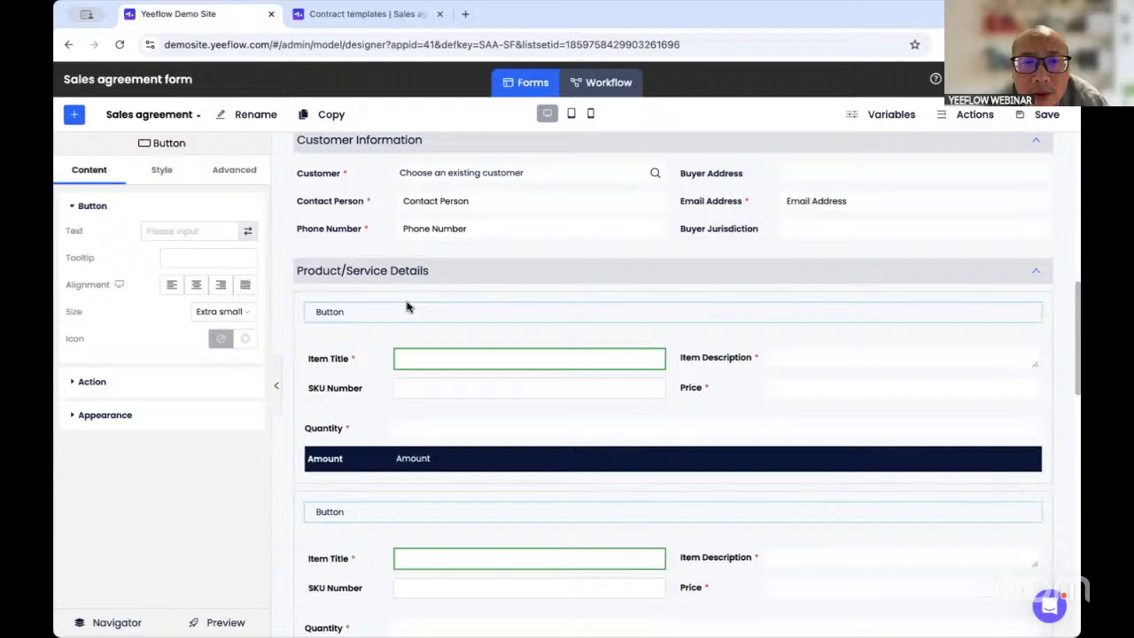
click(220, 284)
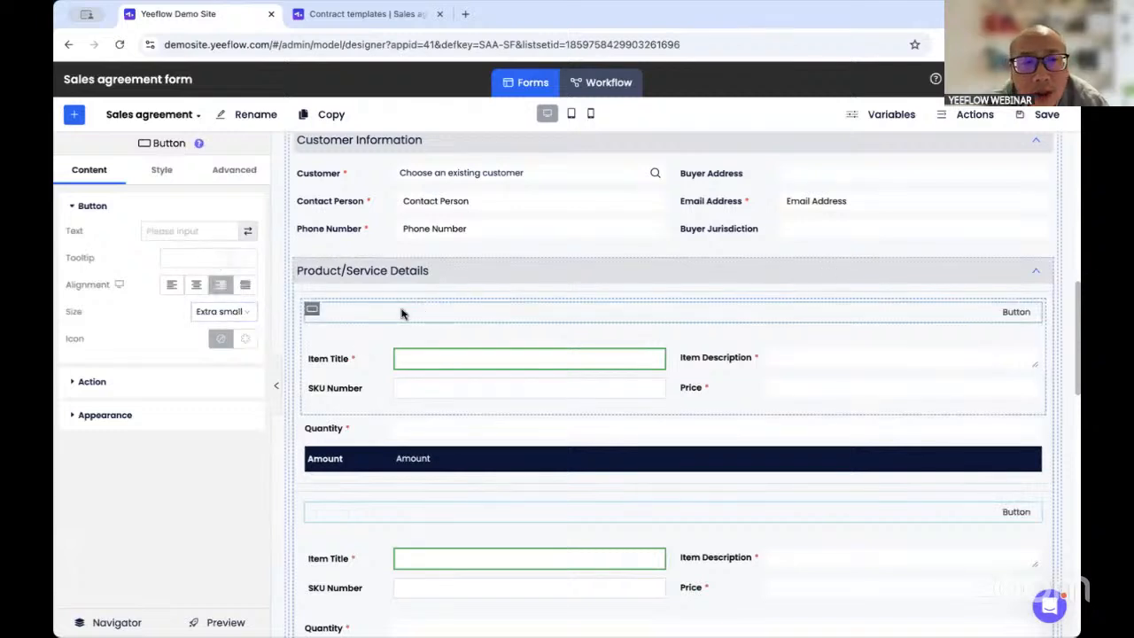
- Give the new button a trash can icon from the Regular icon library
click(246, 339)
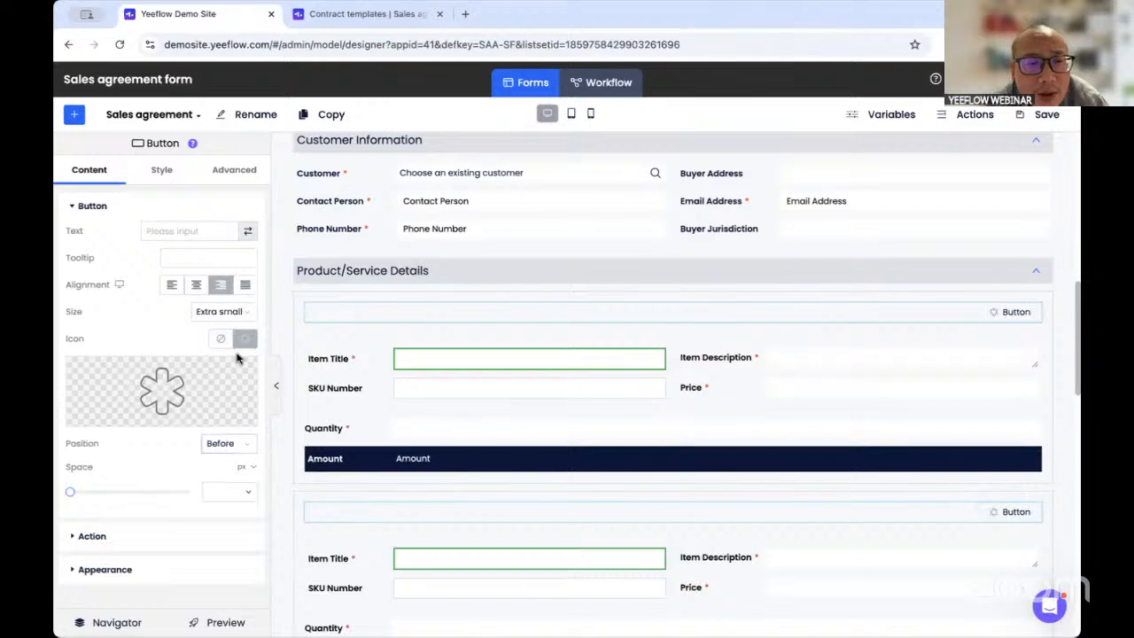
click(237, 357)
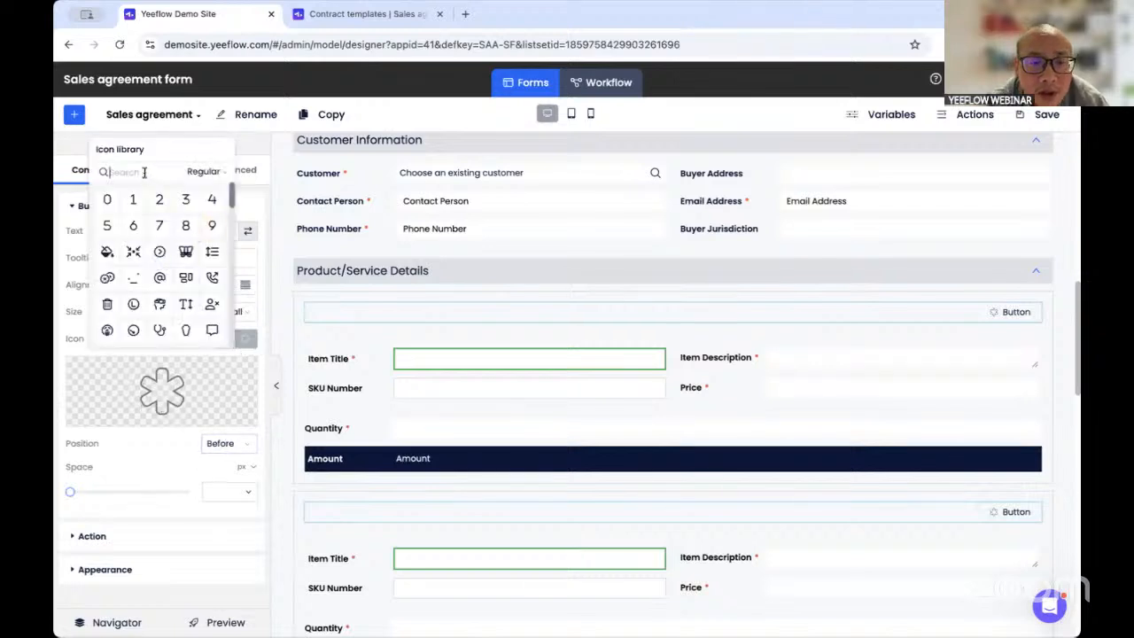
text(trash)
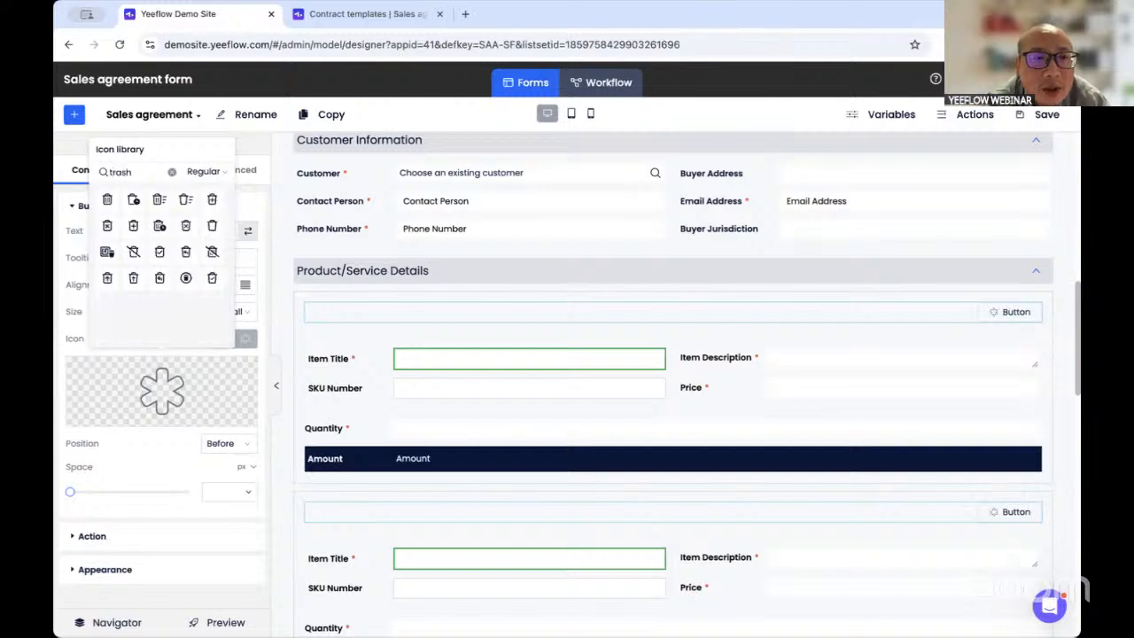
click(109, 203)
click(159, 472)
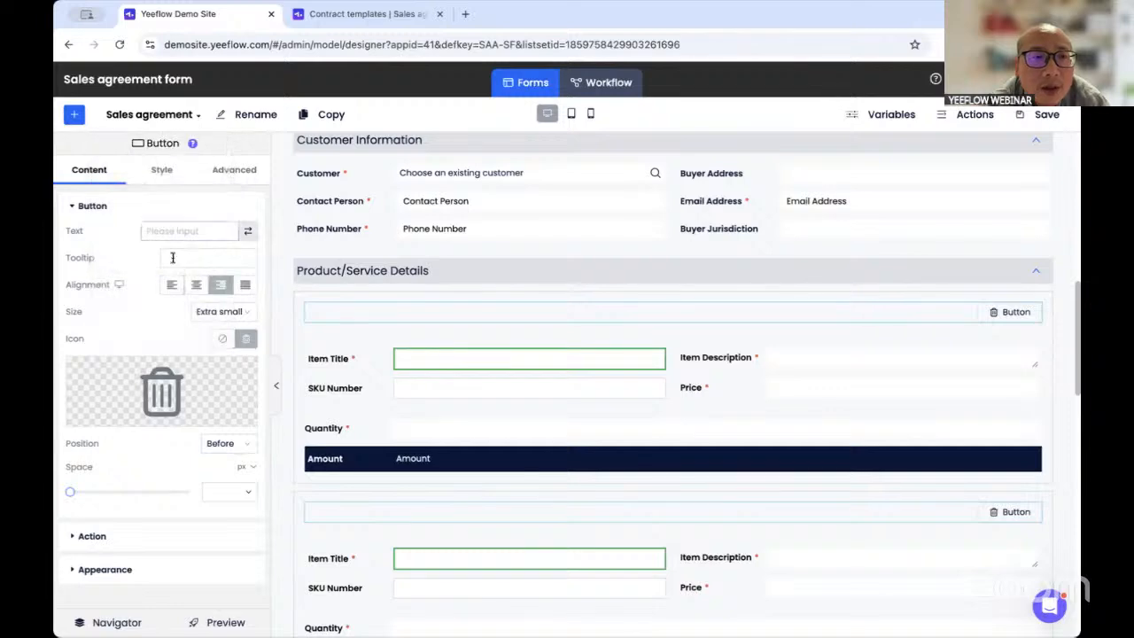
- Set the new button's text to "Delete"
click(182, 232)
text(Delte)
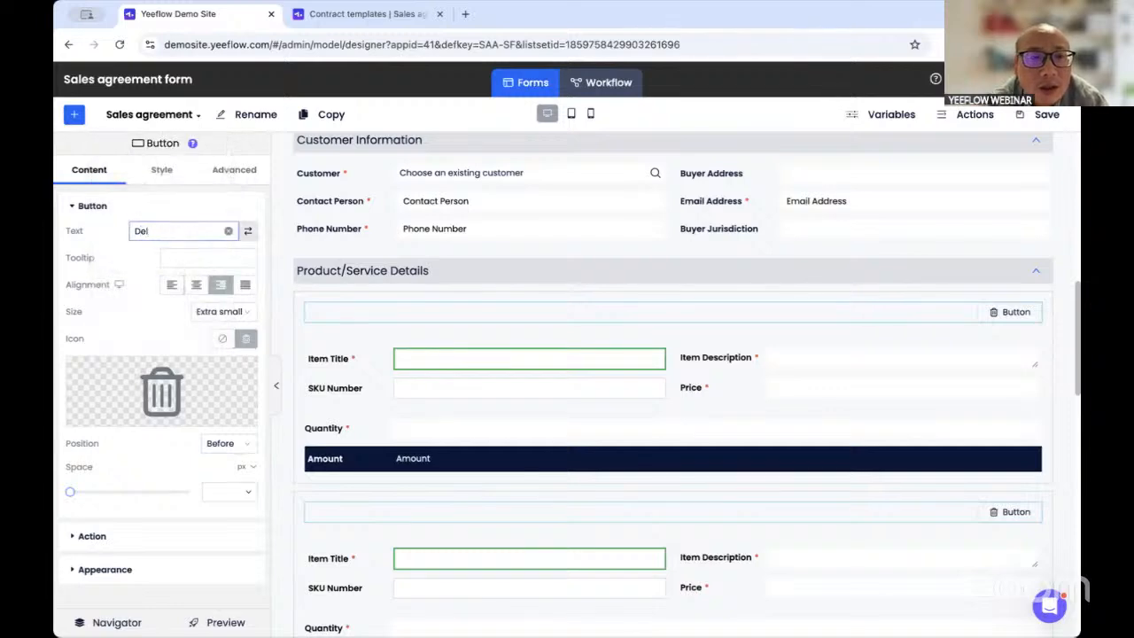
click(134, 266)
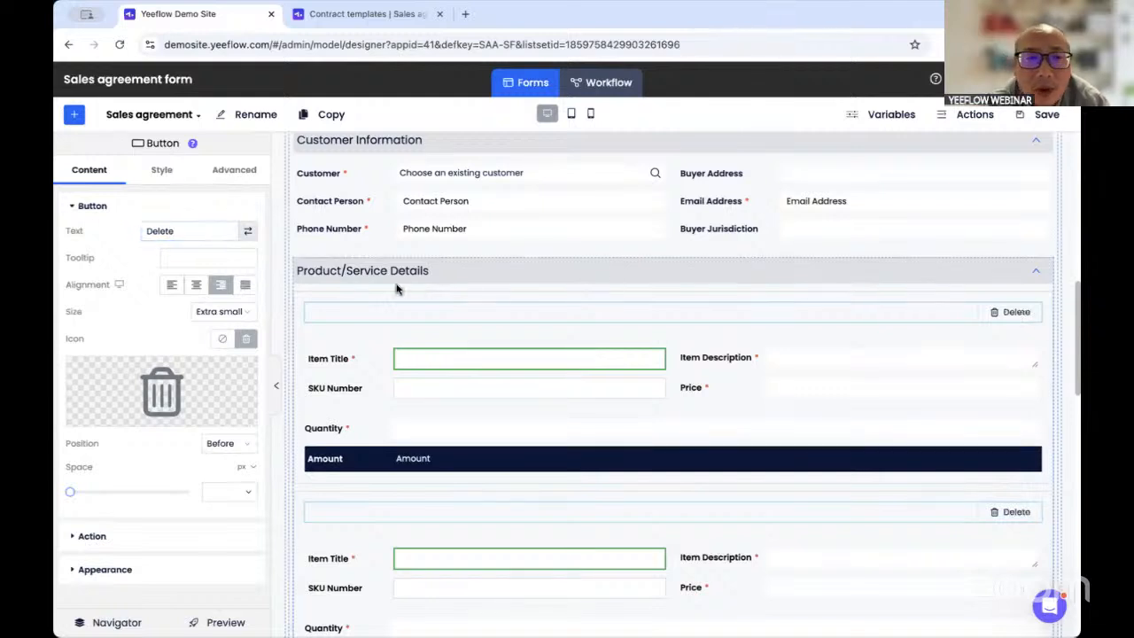
- Set the Delete button's text color to the Danger color style Normal: hover (#DD1313)
click(161, 170)
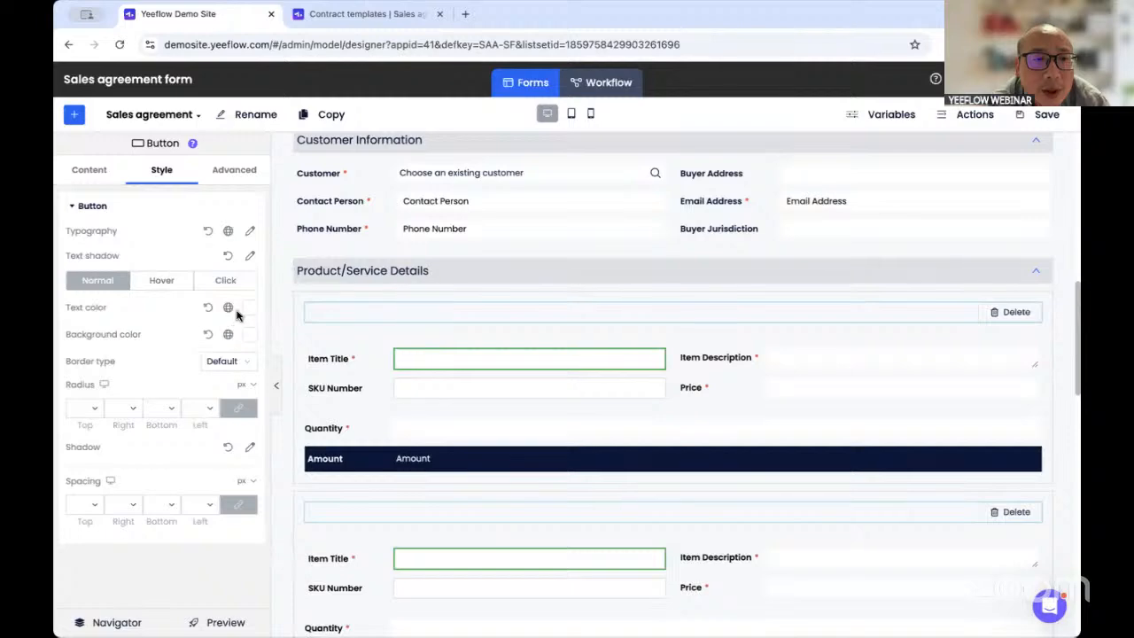
click(228, 306)
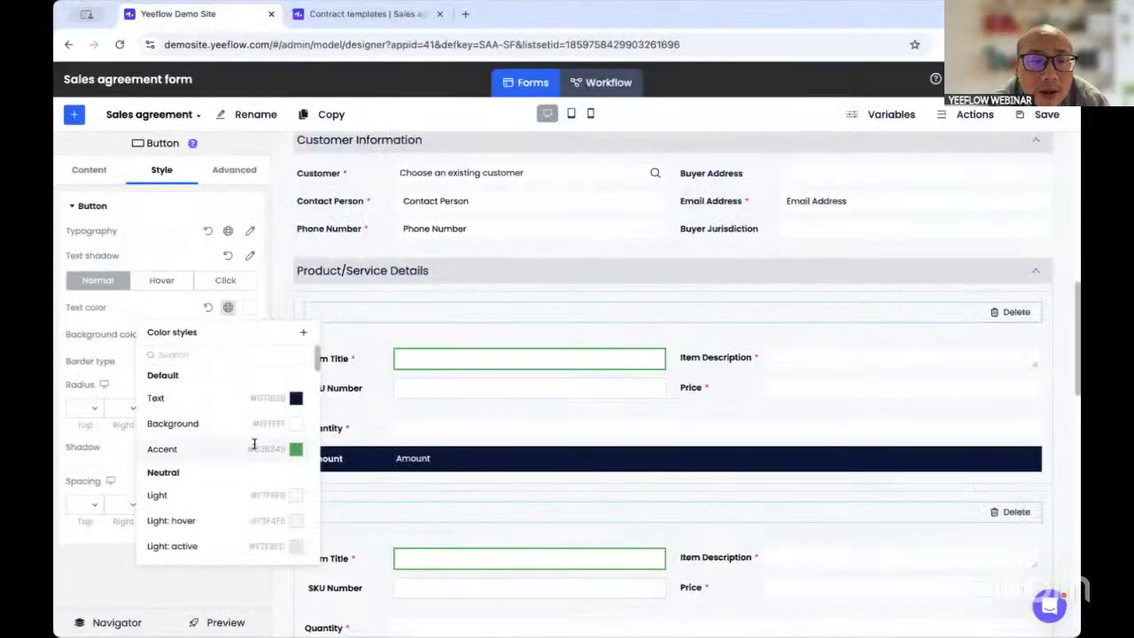
scroll(248, 430, down, 10)
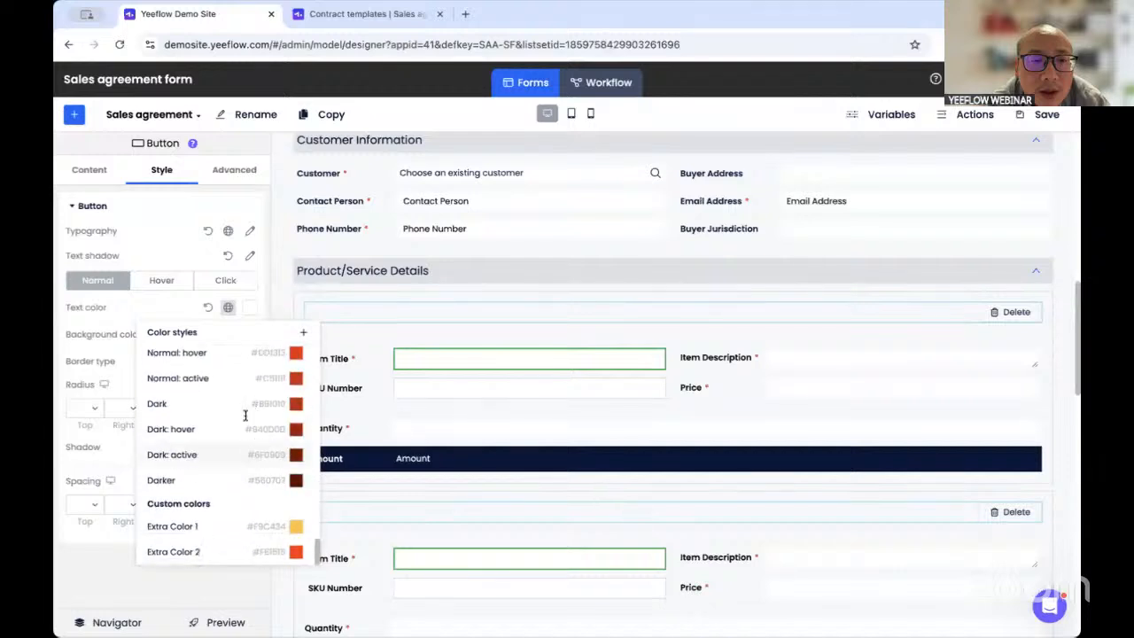
click(219, 353)
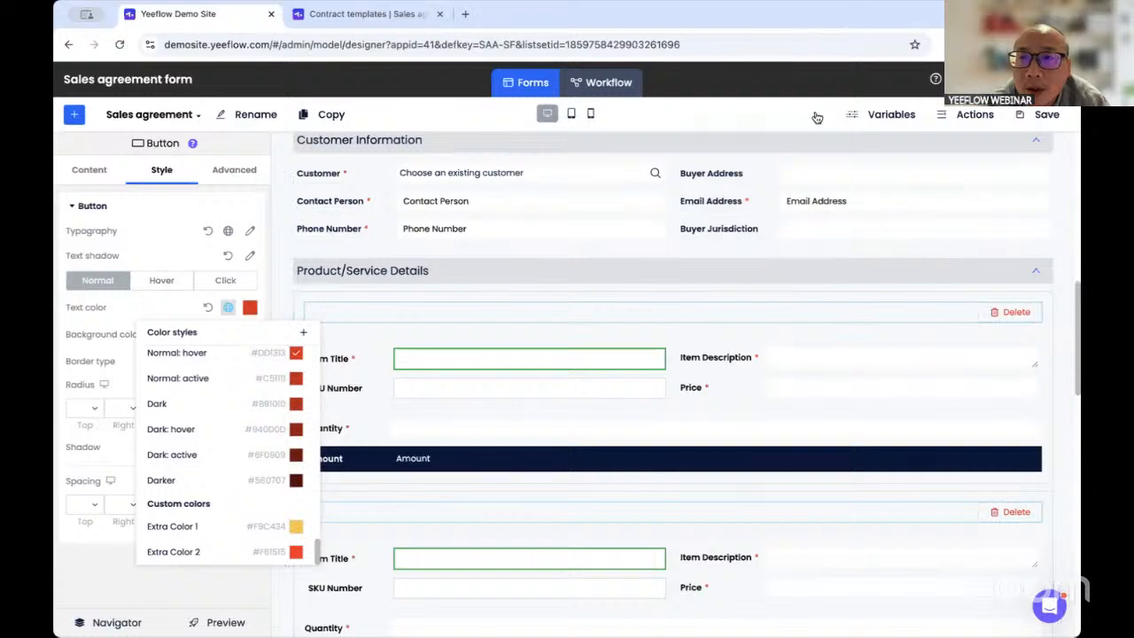
click(173, 320)
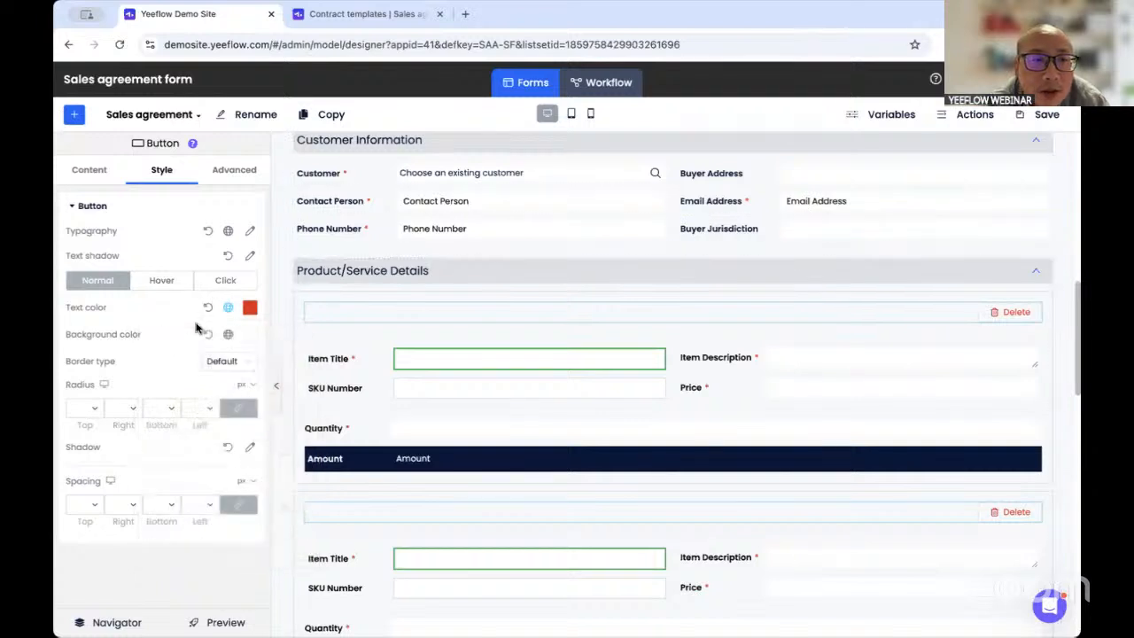
- Set the Delete button's background color to the Danger color style Light
click(227, 334)
scroll(241, 492, down, 10)
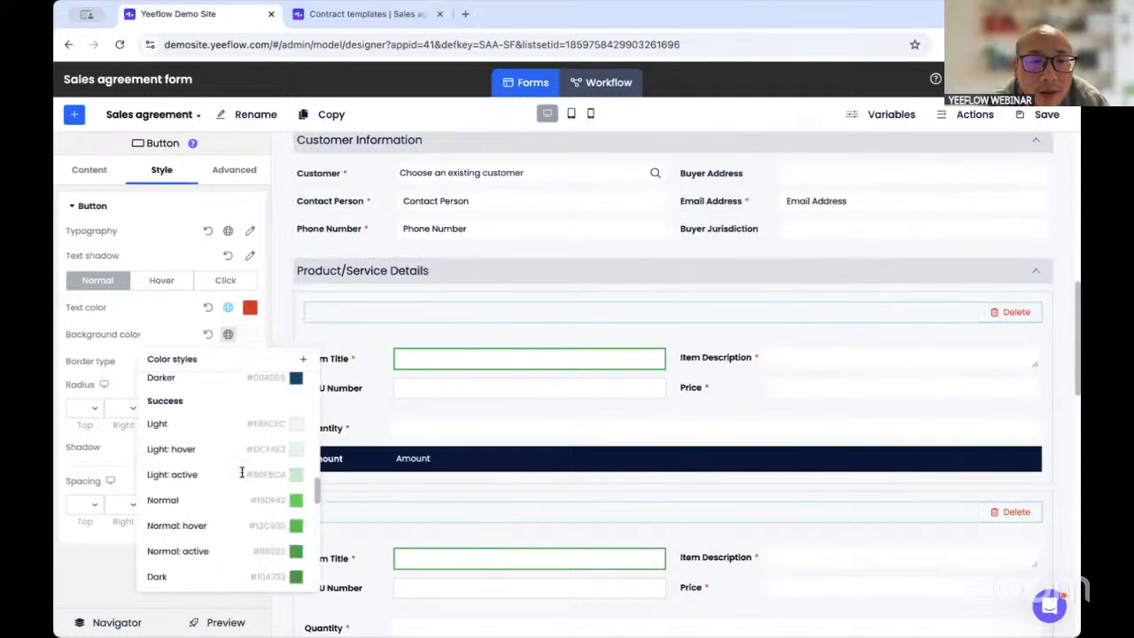
click(243, 494)
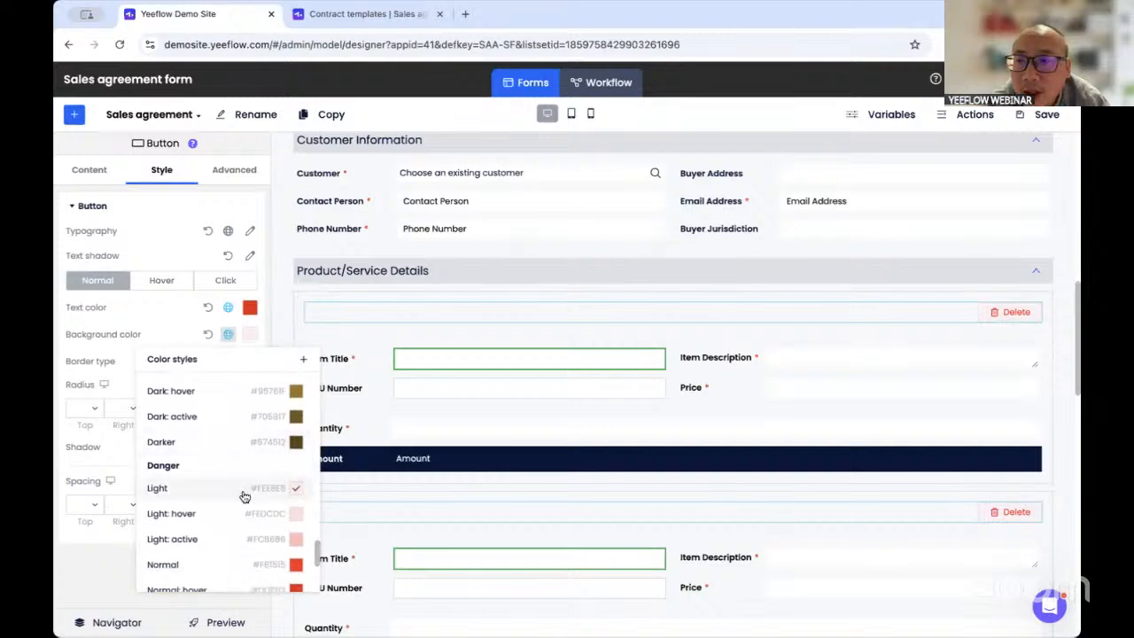
click(145, 316)
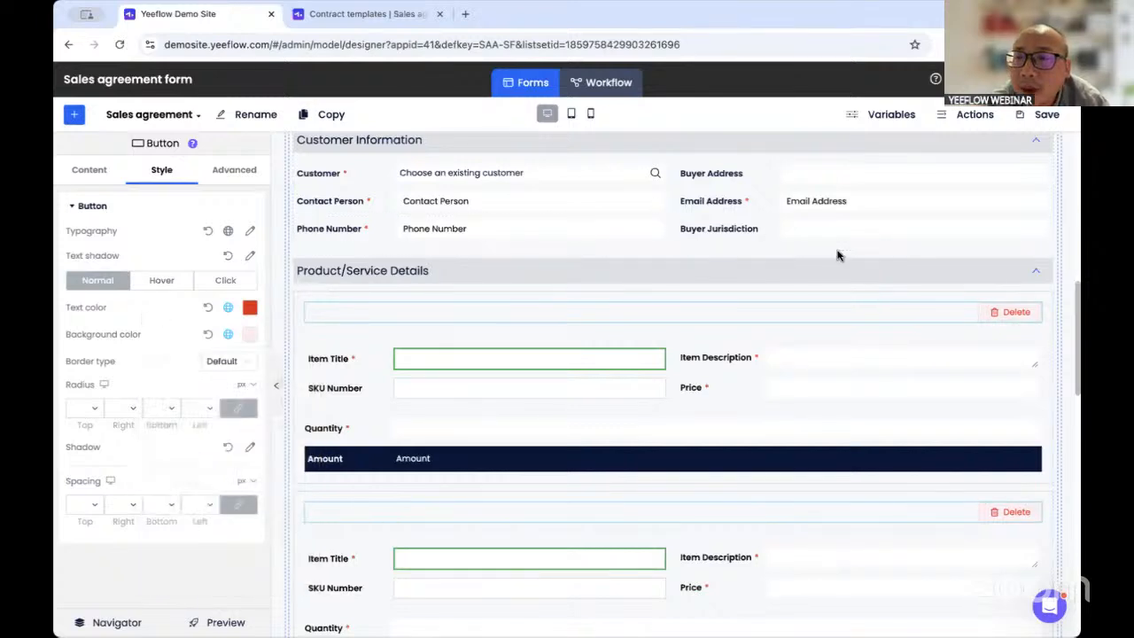
- Add a new list action to the Product/Service Details sub list with a Delete item step
click(459, 279)
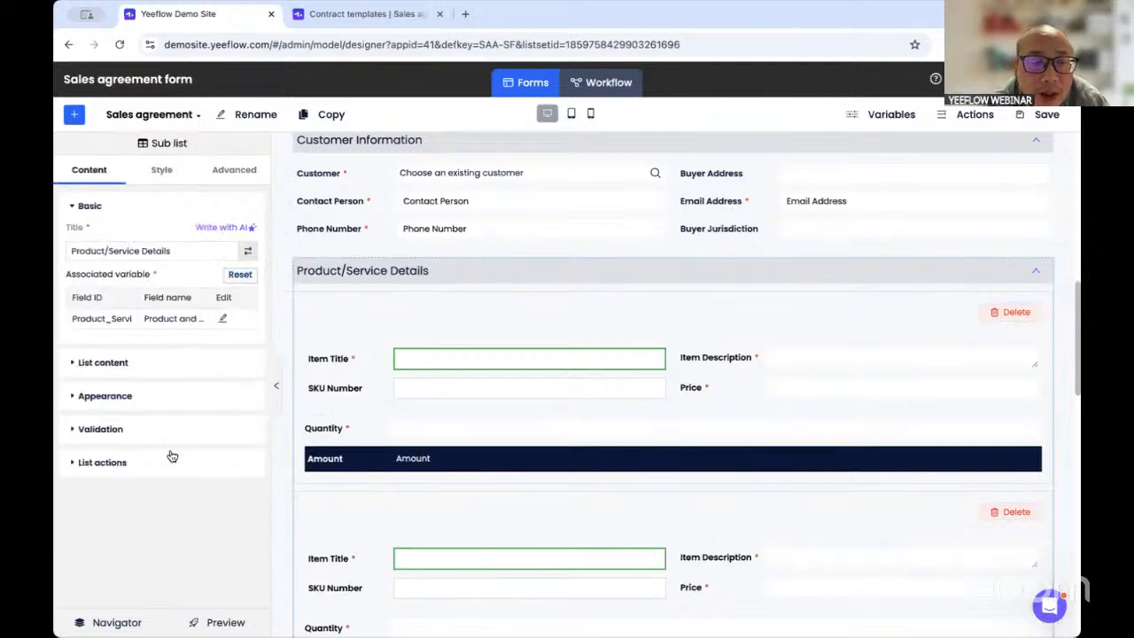
click(171, 457)
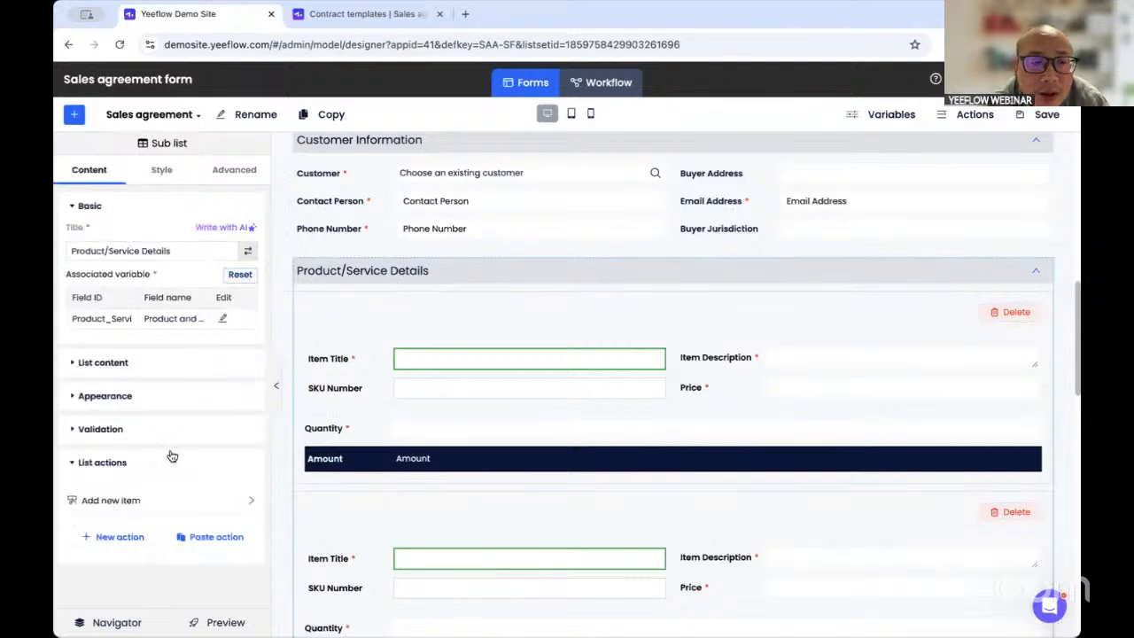
click(119, 537)
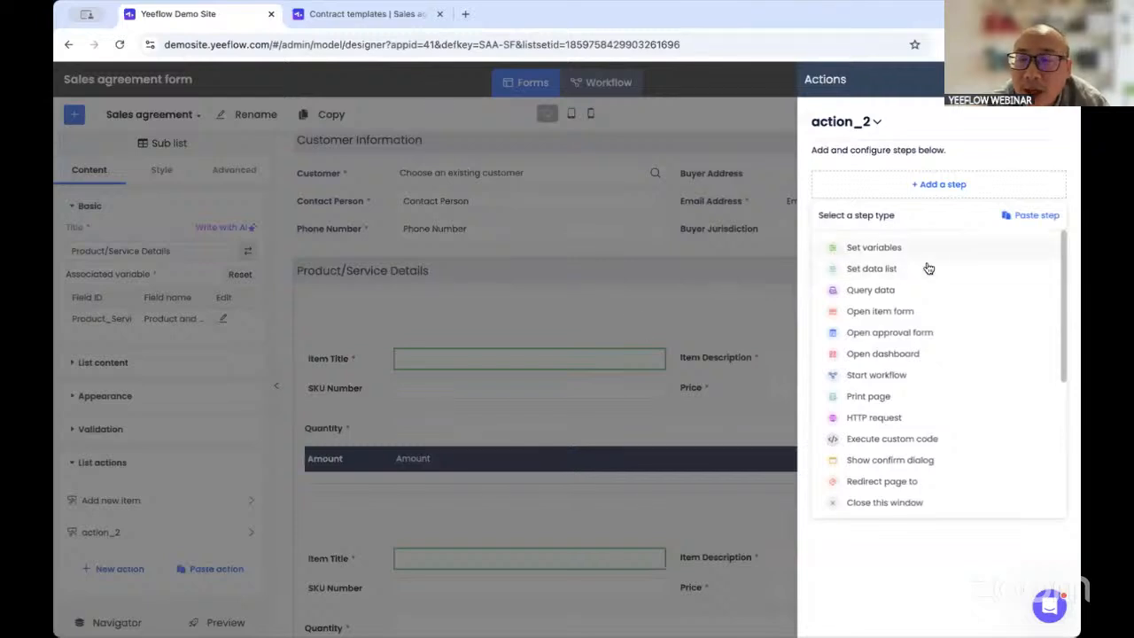
scroll(951, 333, down, 3)
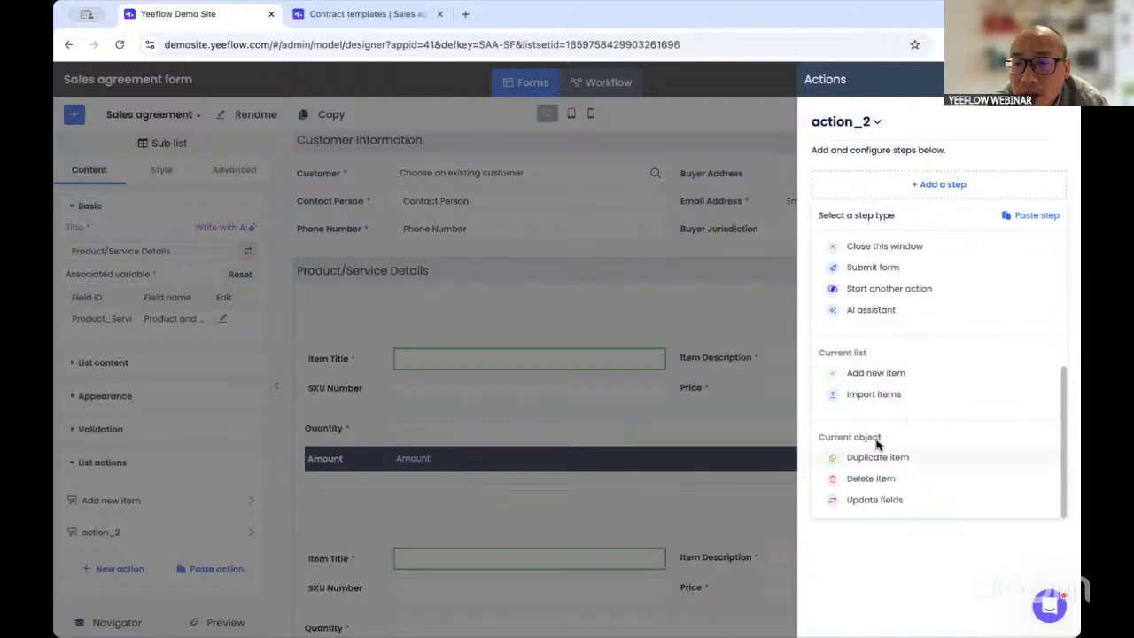
click(863, 477)
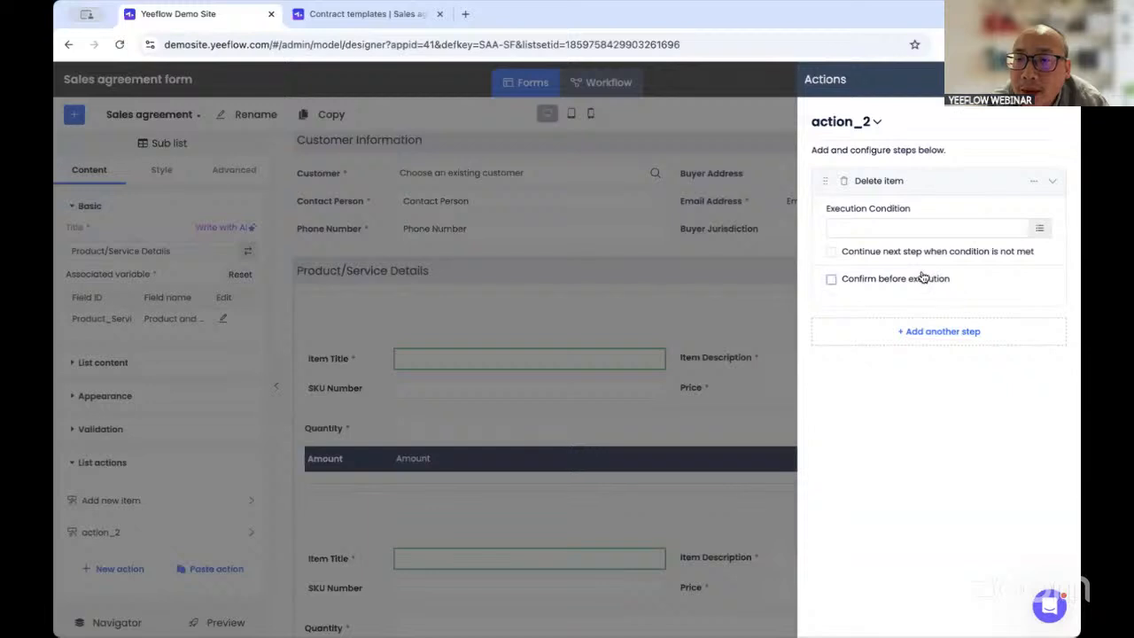
- Rename the new list action as "Delete current item"
click(877, 123)
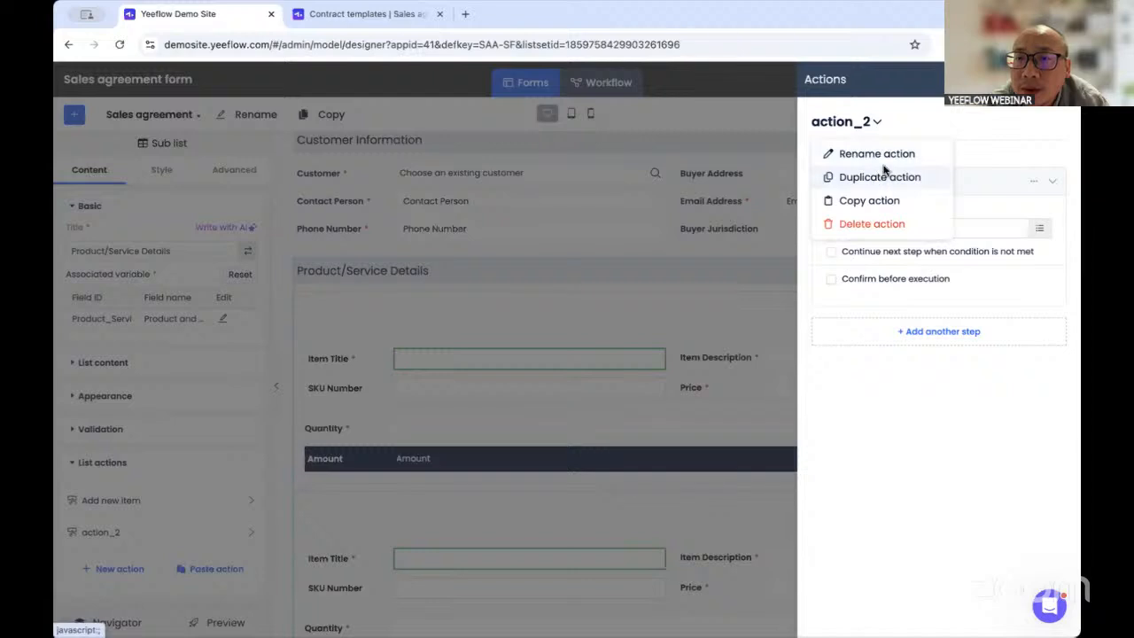
click(869, 154)
text(De)
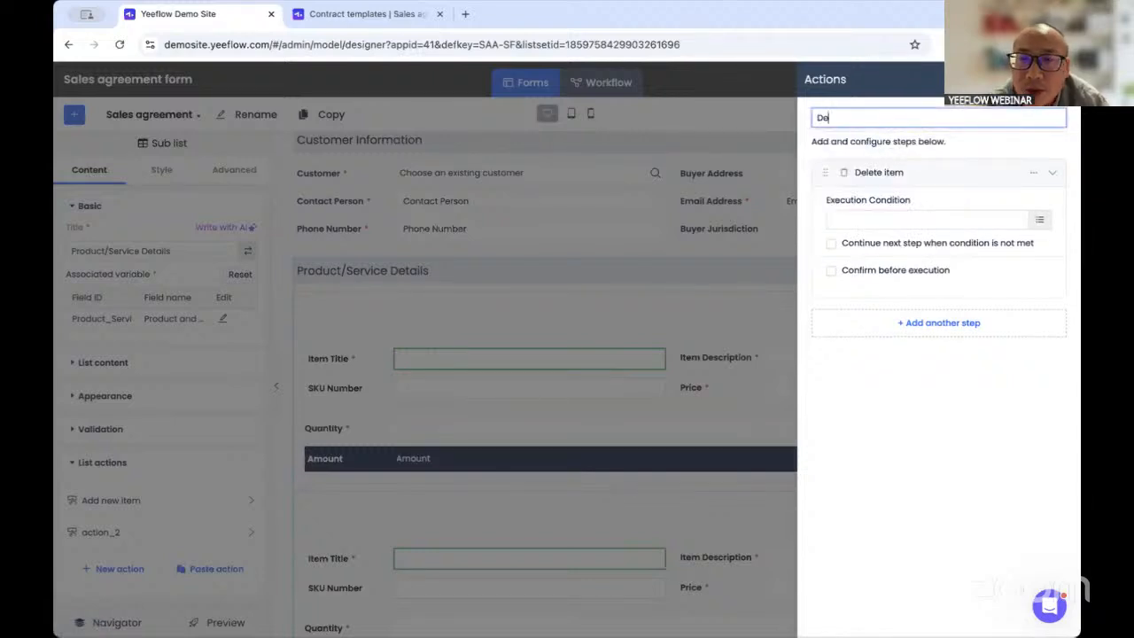
text(lete curren)
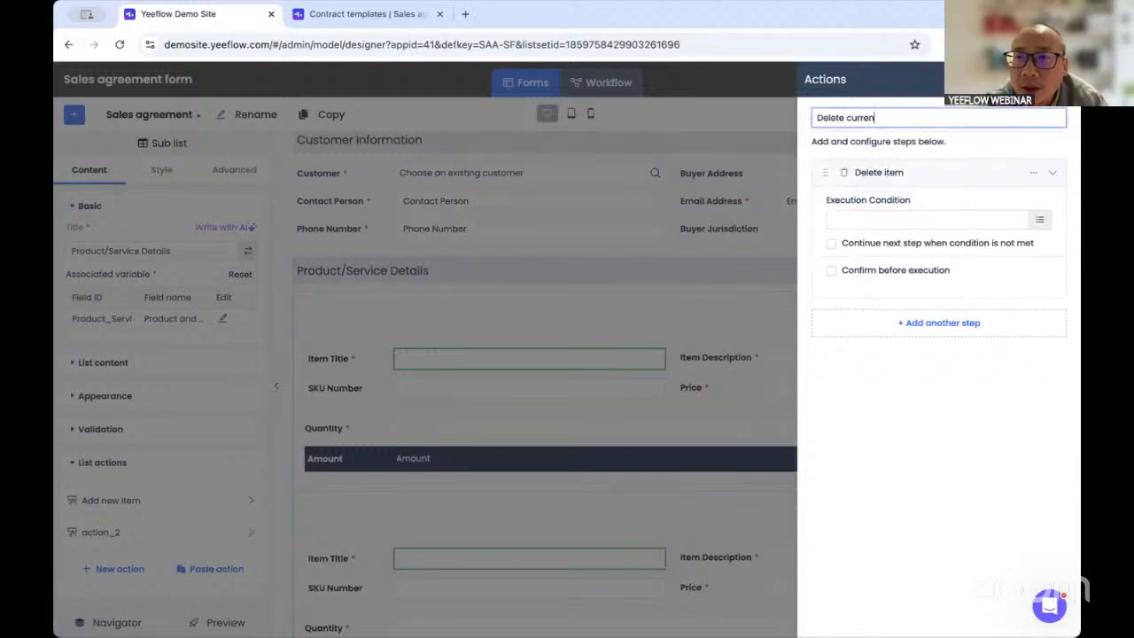
text(t item)
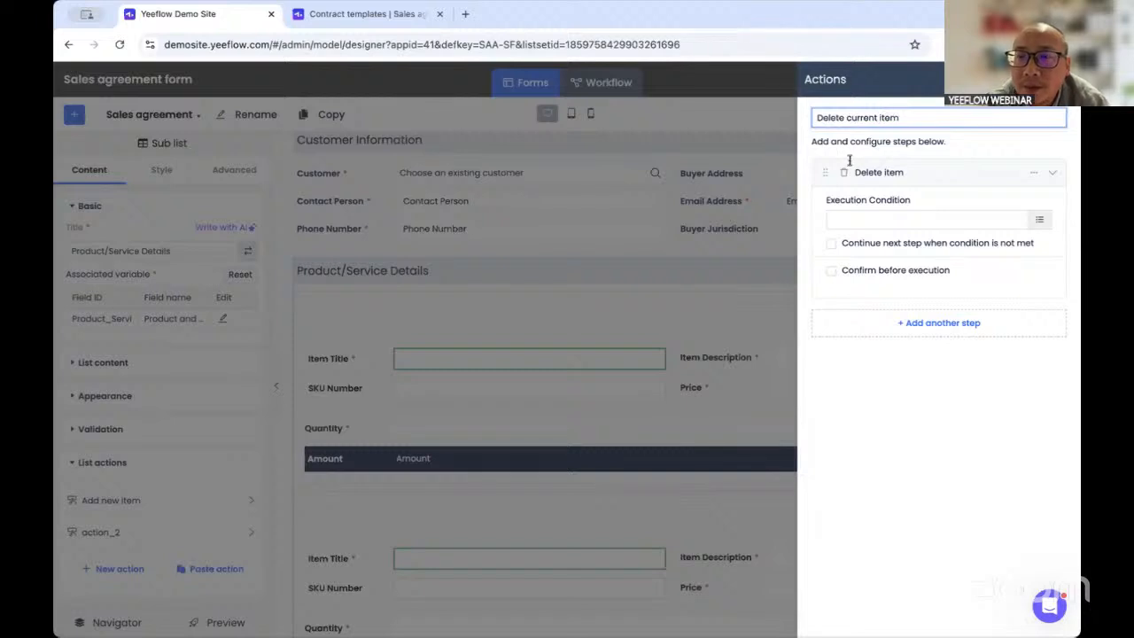
click(812, 158)
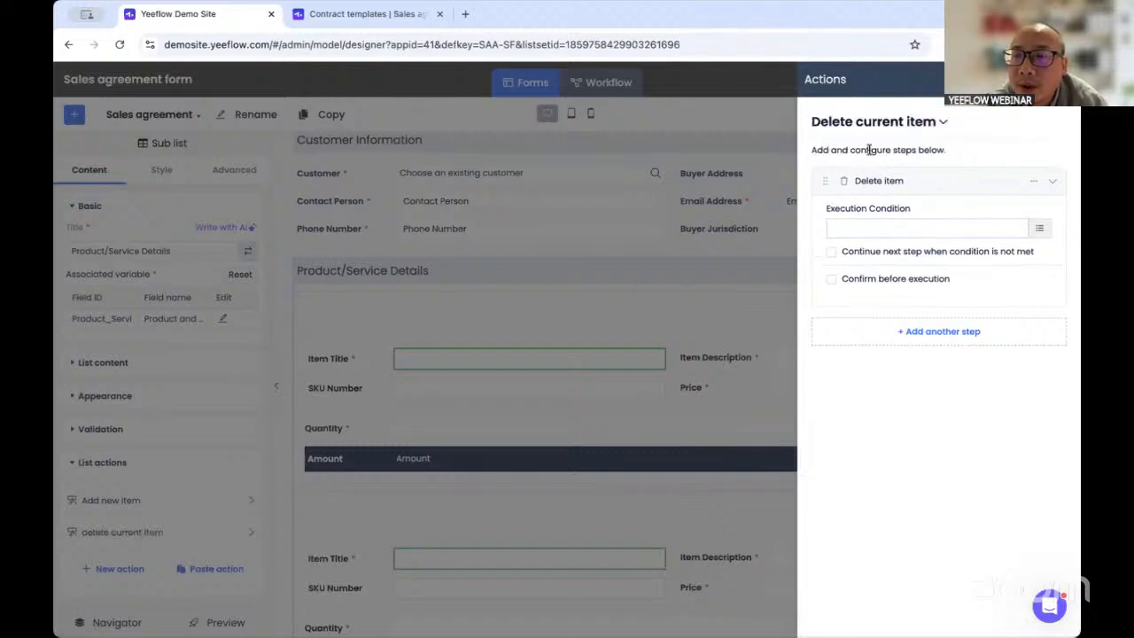
- Require confirmation before the Delete item step executes, with the message text "Are you sure?", and close the action settings
click(835, 281)
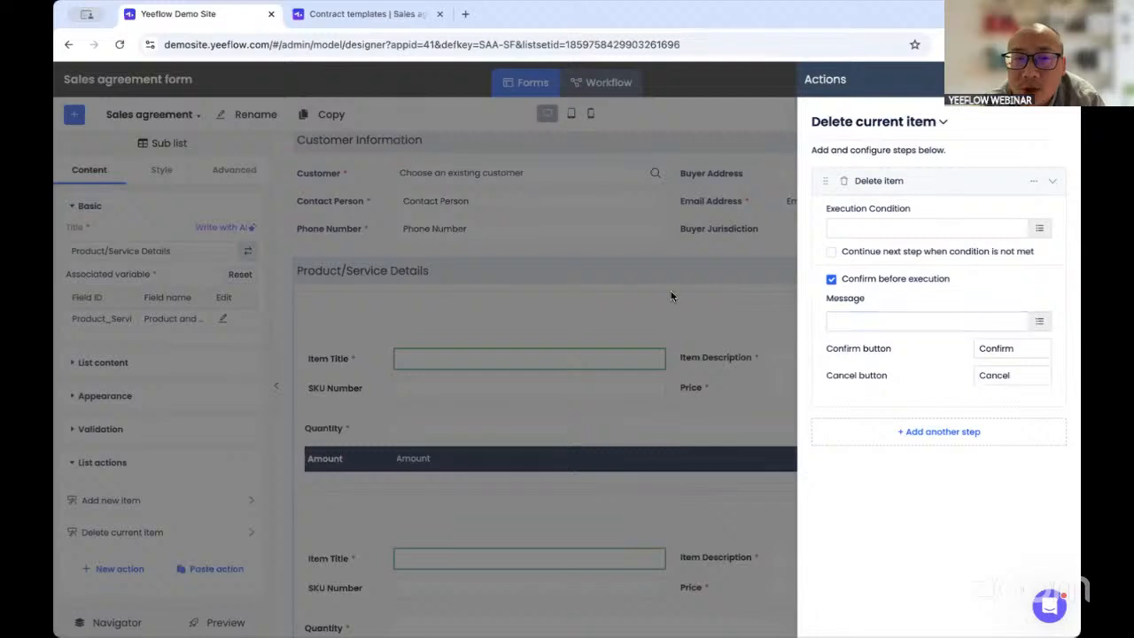
click(1039, 321)
click(326, 189)
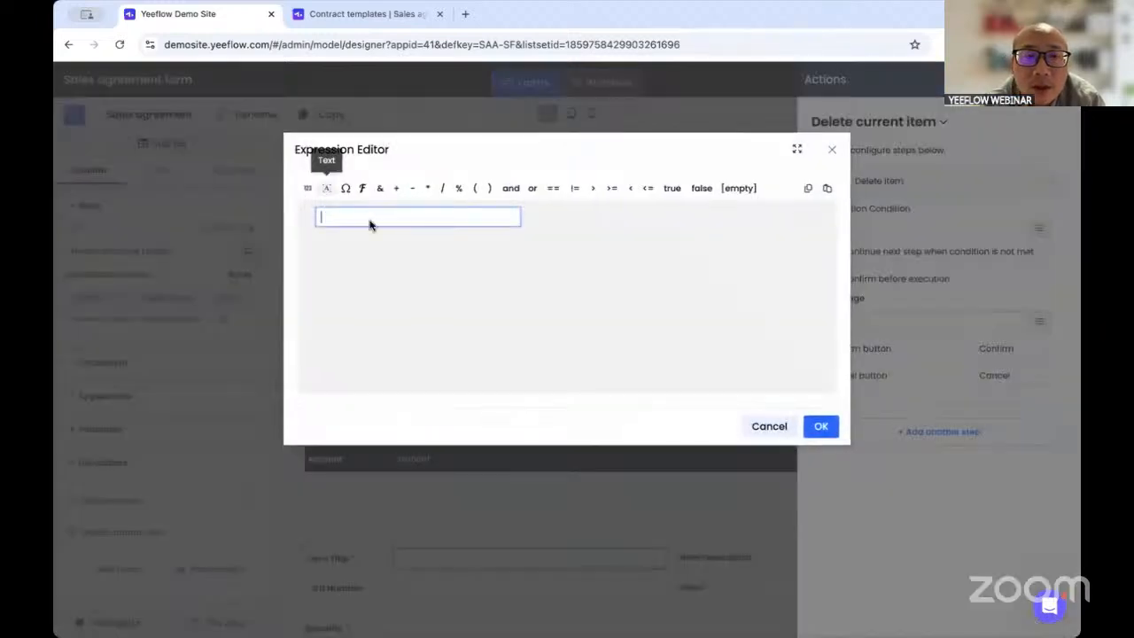
text(A)
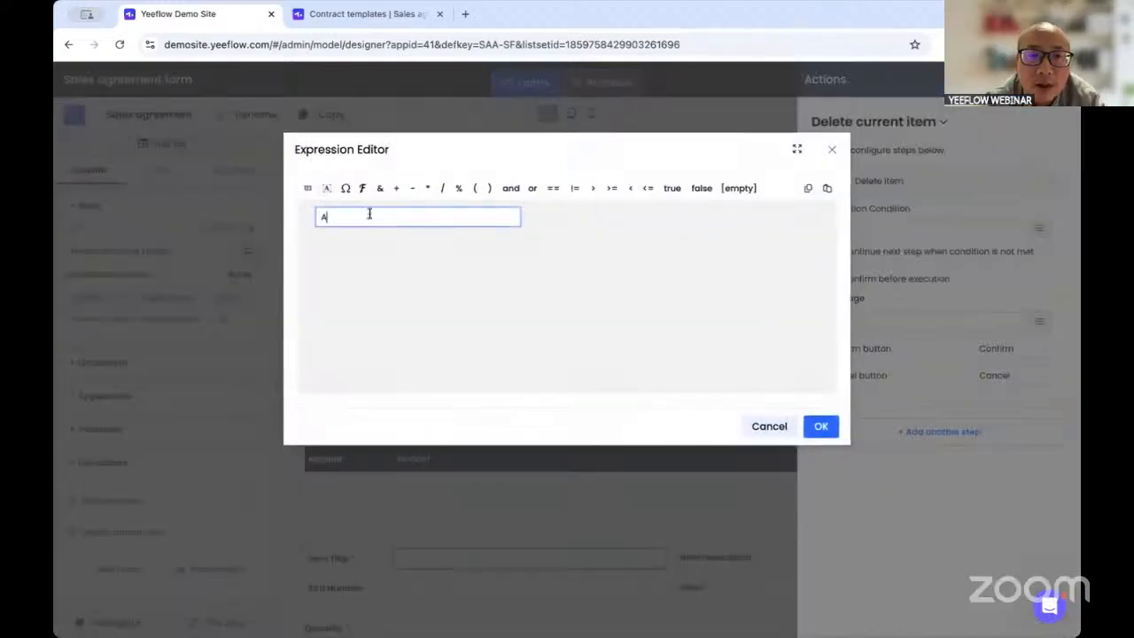
text(rew y)
key(BackSpace)
key(BackSpace)
key(BackSpace)
text(you)
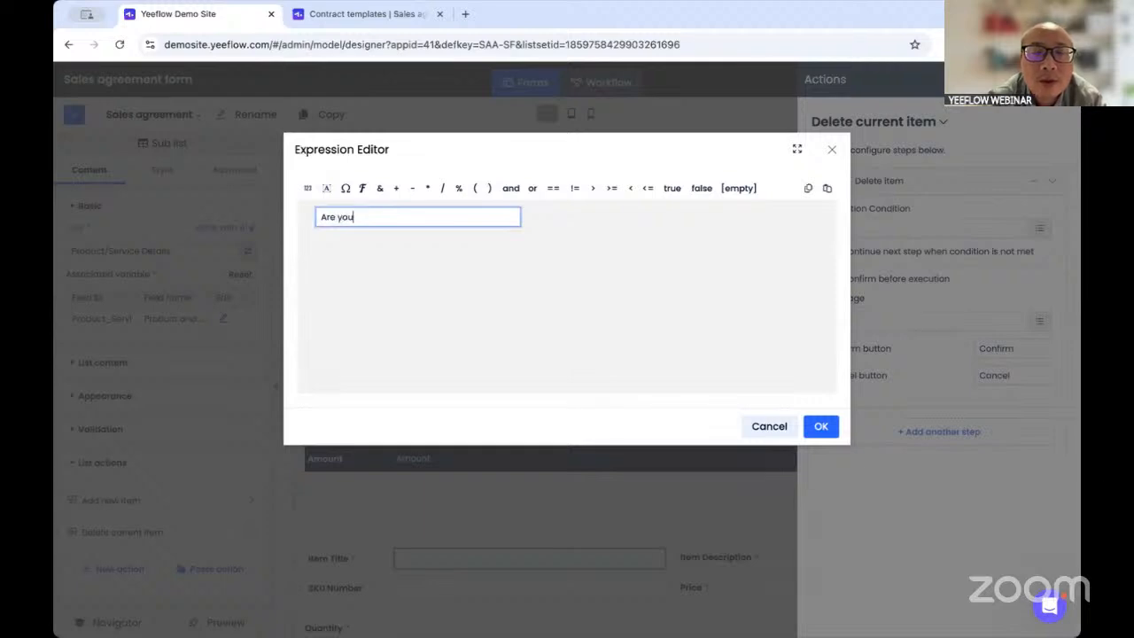
text( sure?)
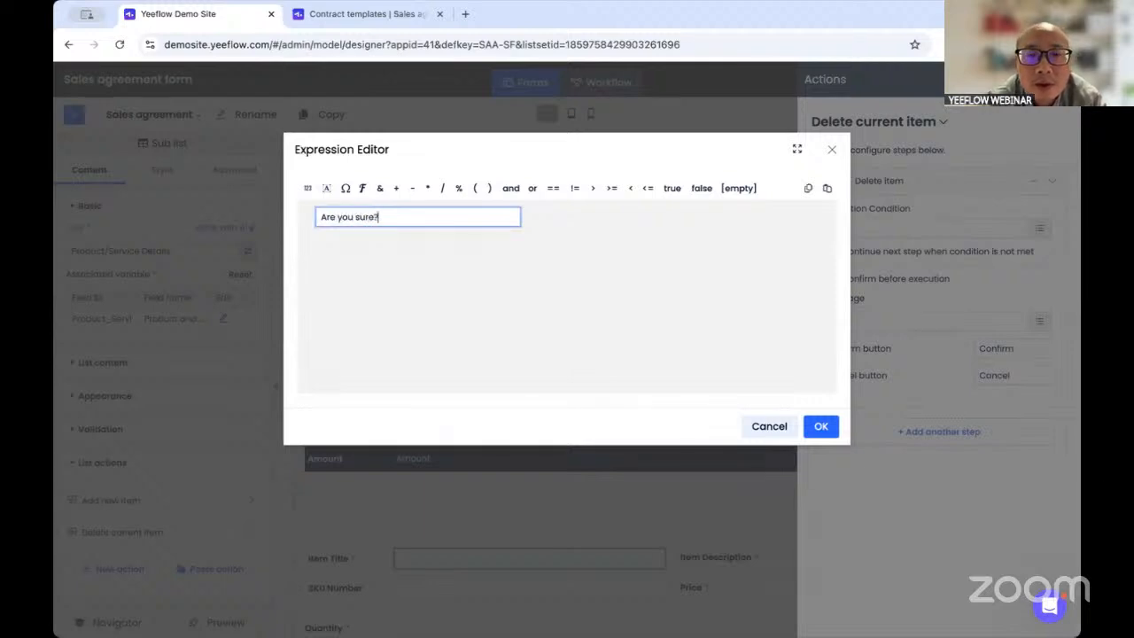
click(491, 271)
click(821, 426)
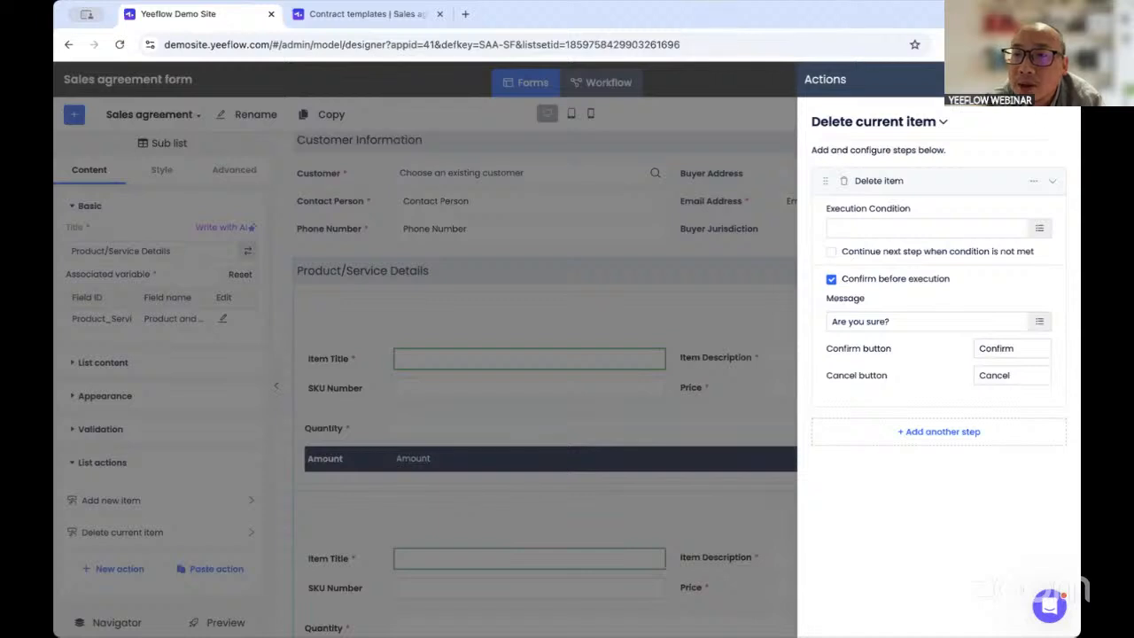
click(714, 380)
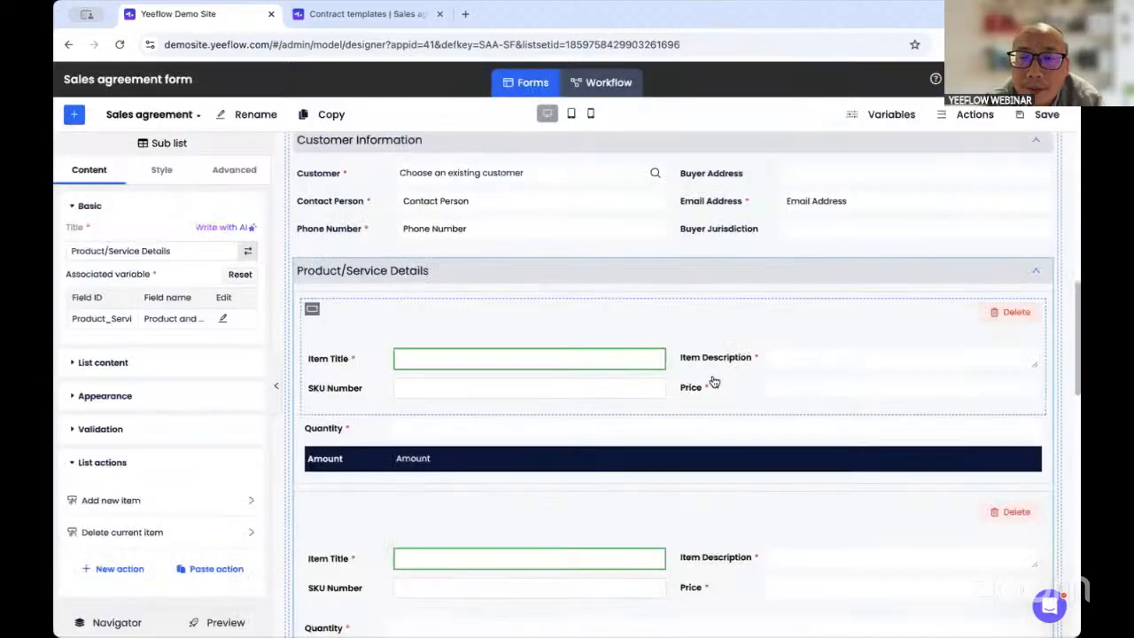
- Assign the "Delete current item" list action to the Delete button in the Product/Service Details item
click(996, 312)
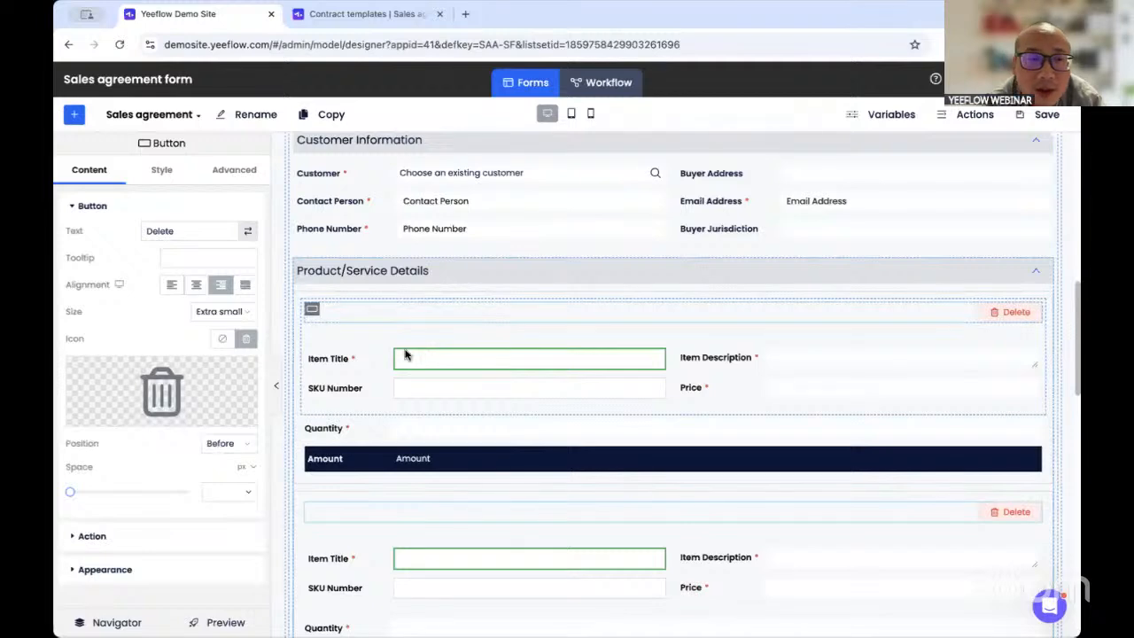
click(117, 540)
scroll(119, 546, down, 1)
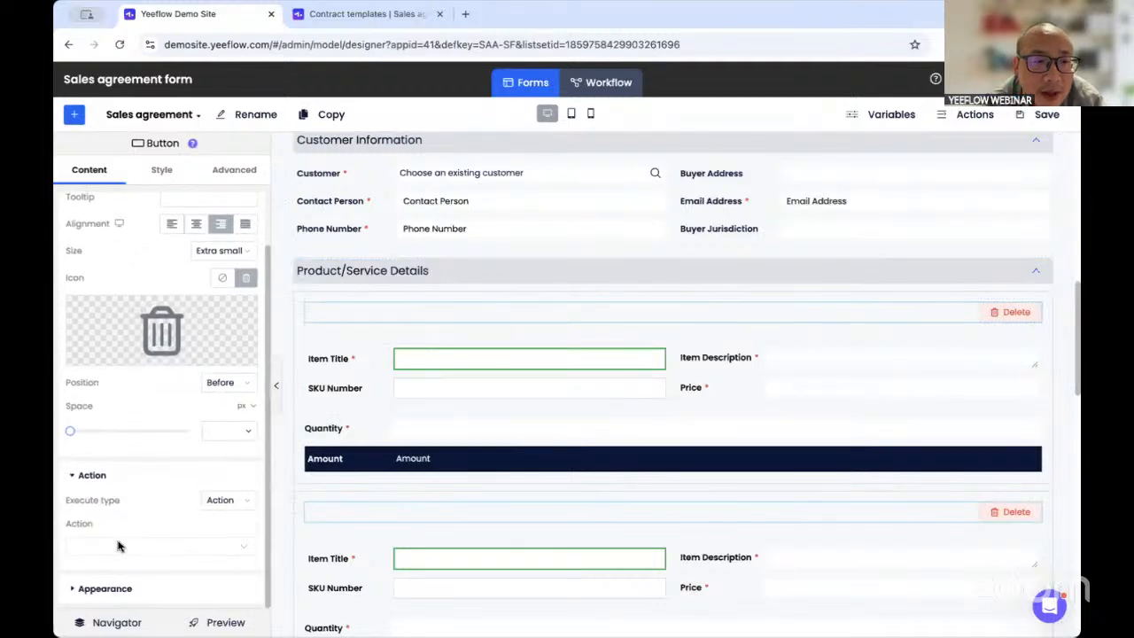
click(147, 546)
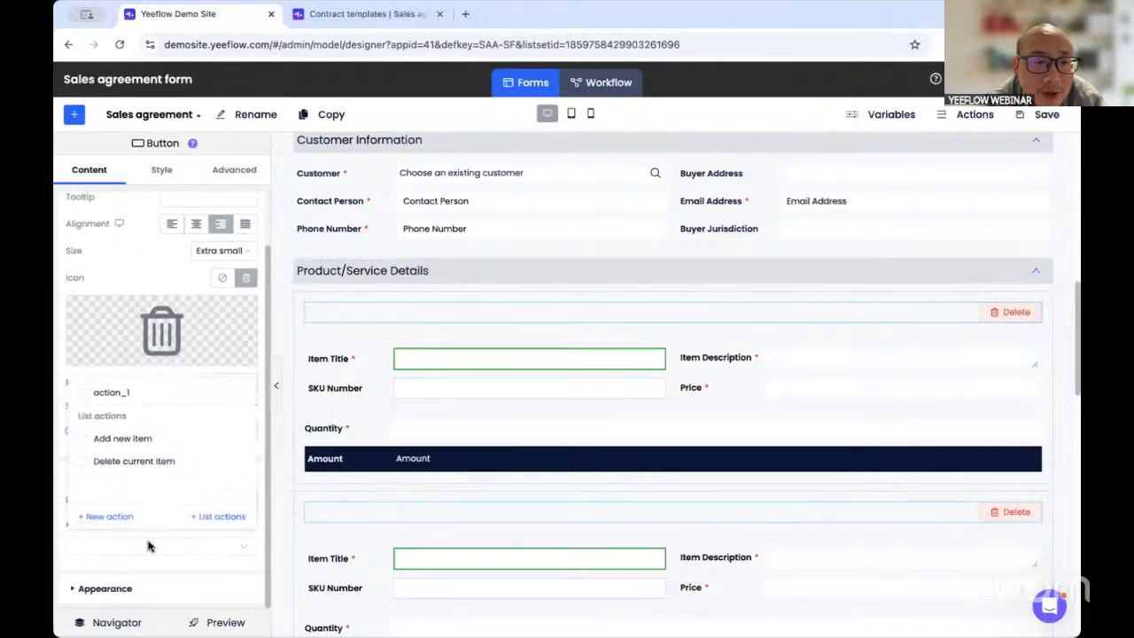
click(107, 461)
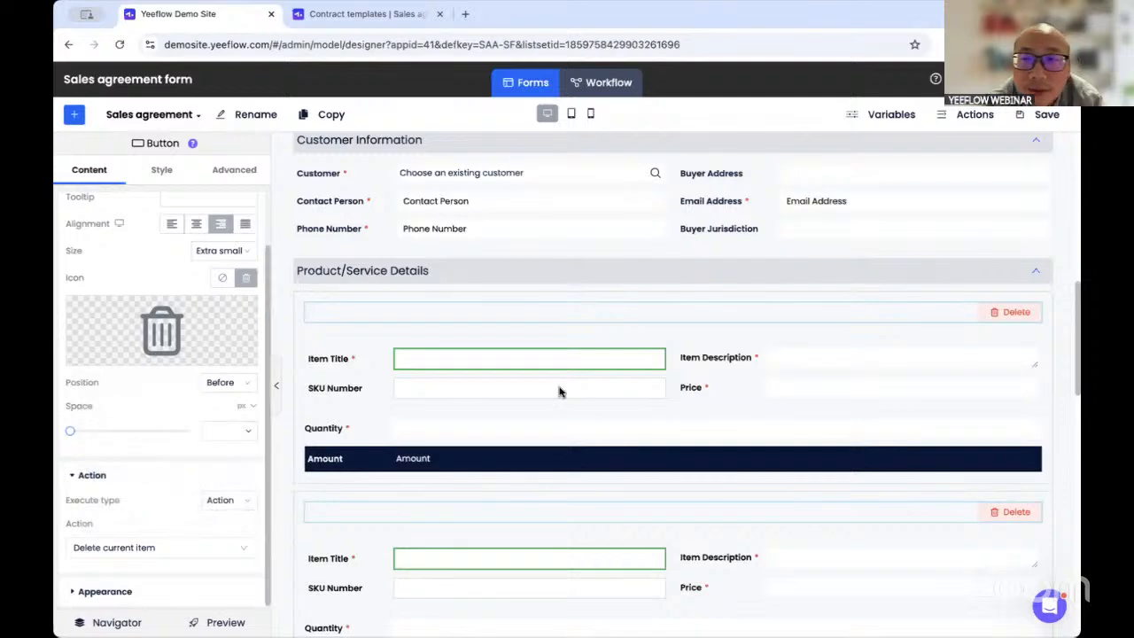
- Preview the form and add two items to the Product/Service Details list
click(222, 620)
scroll(414, 427, down, 3)
scroll(414, 428, down, 2)
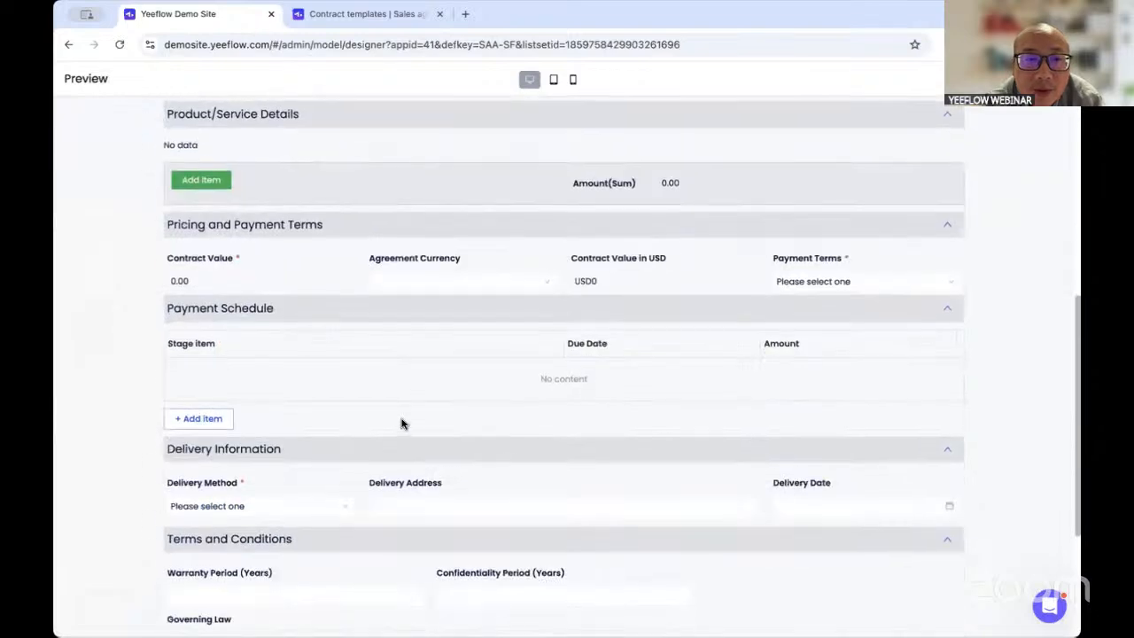
click(202, 181)
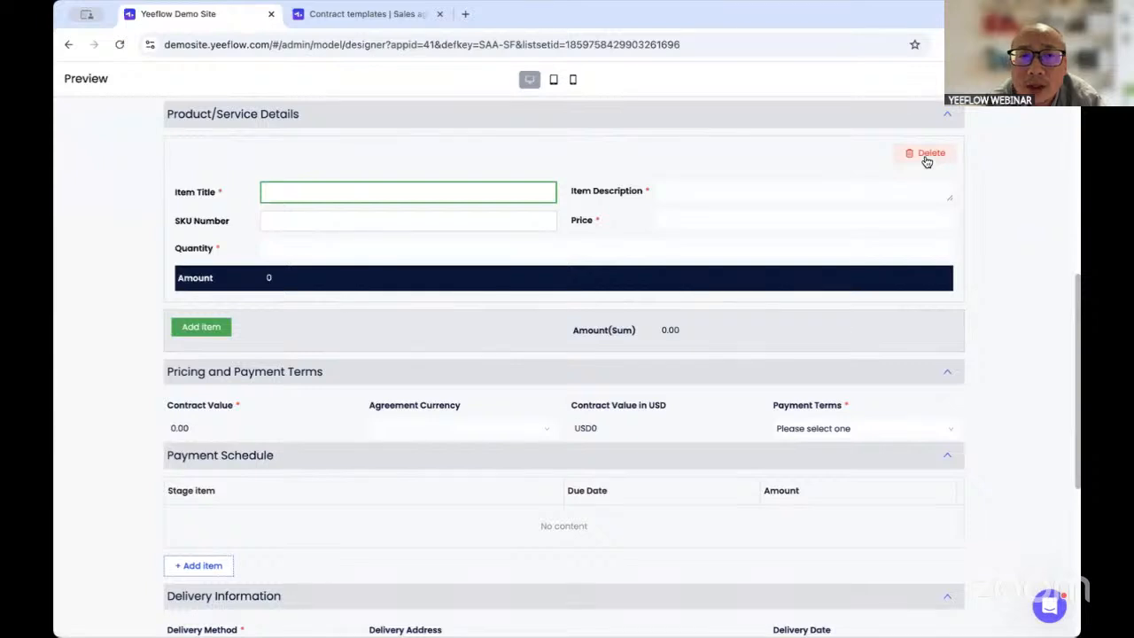
click(193, 334)
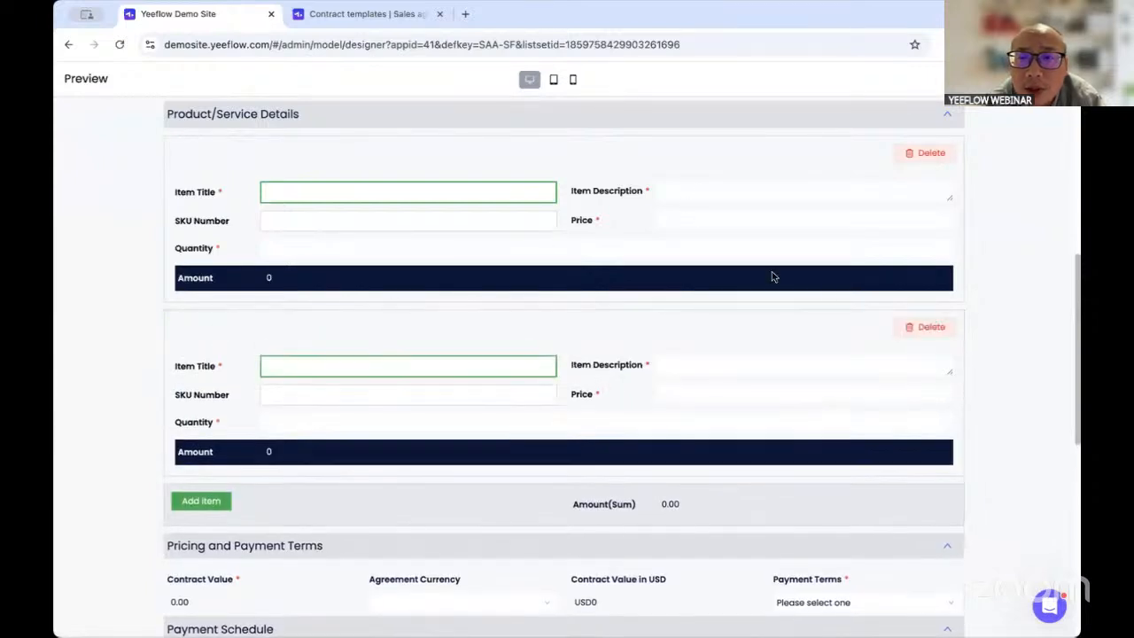
- Test the Delete button on the second previewed item, confirm the deletion, and close the preview
click(921, 328)
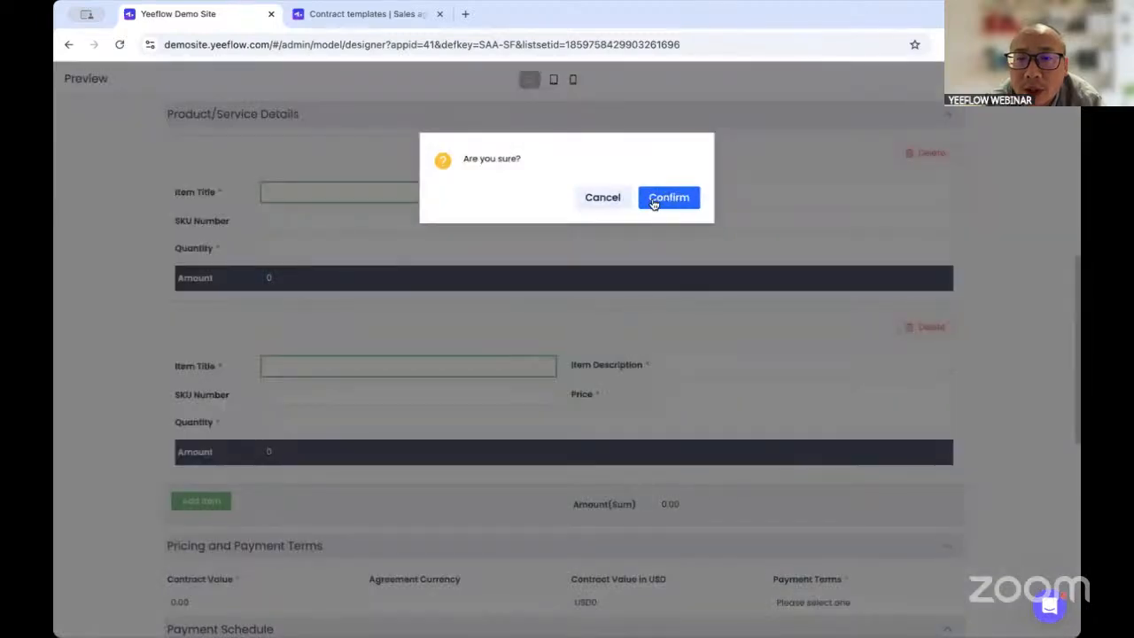
click(653, 201)
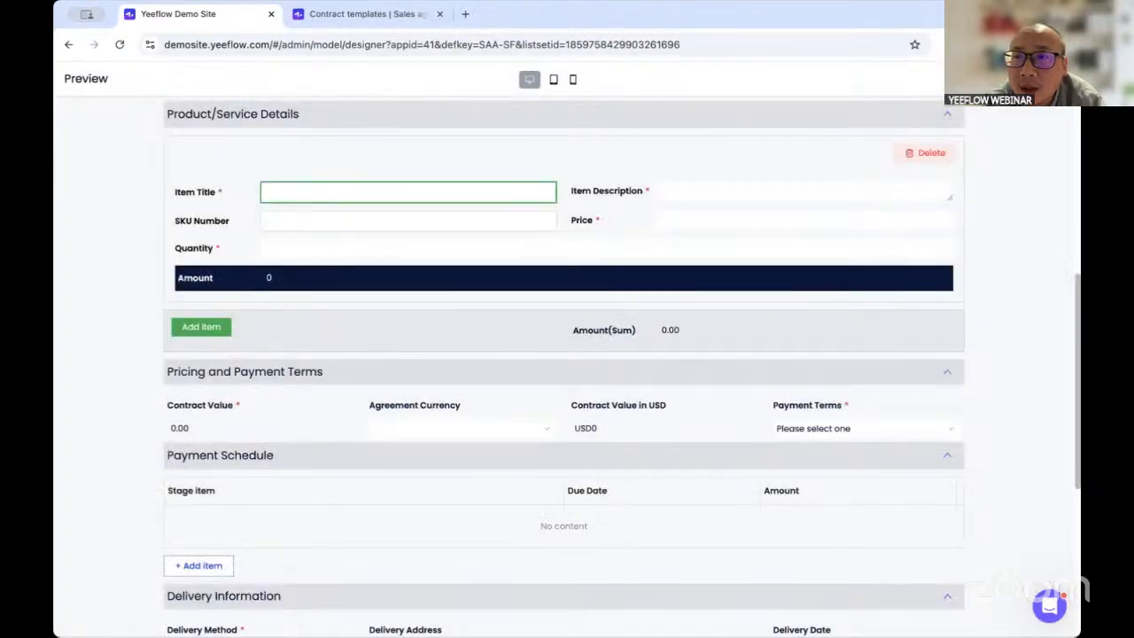
click(1057, 79)
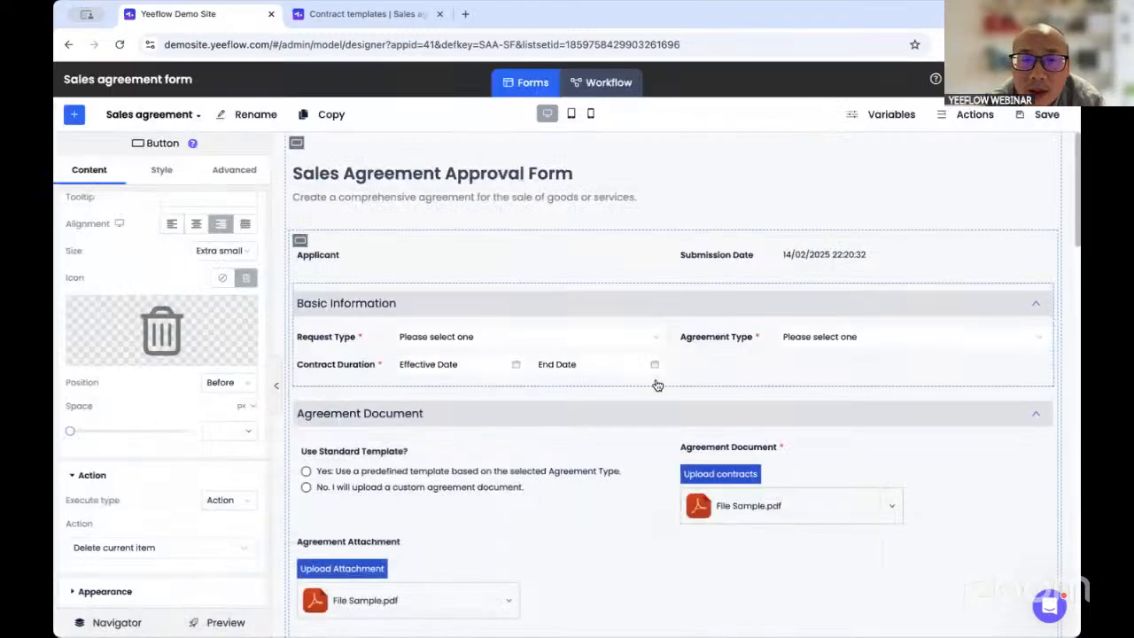
- Insert a Text control before the Item Title field in the Product/Service Details item and set its size to Medium
scroll(658, 385, down, 4)
scroll(658, 385, down, 4)
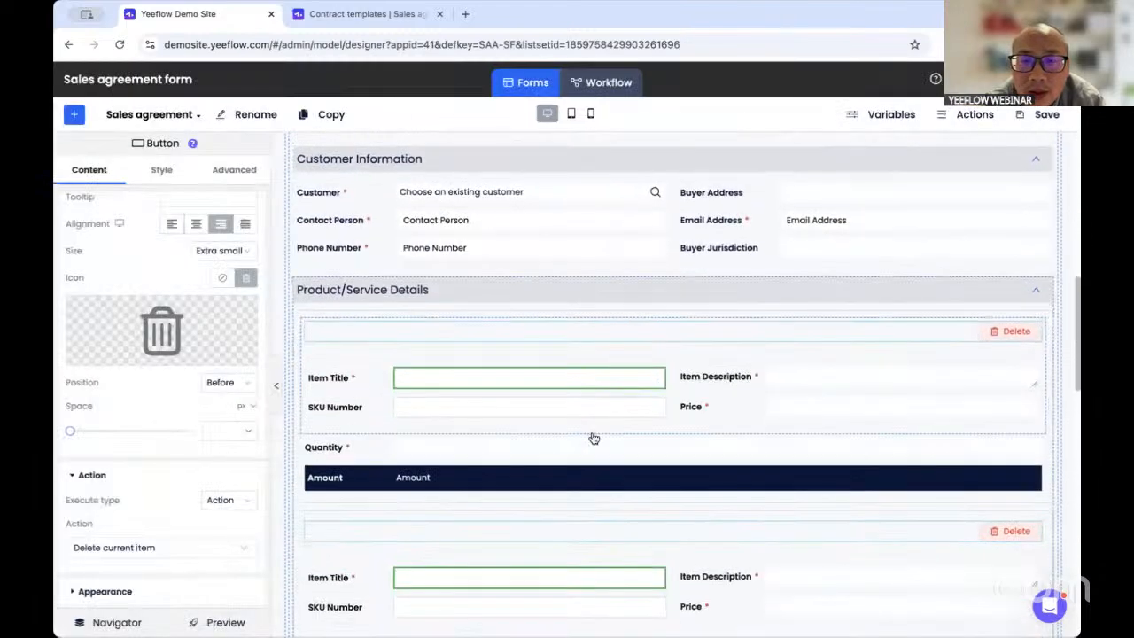
scroll(593, 437, down, 1)
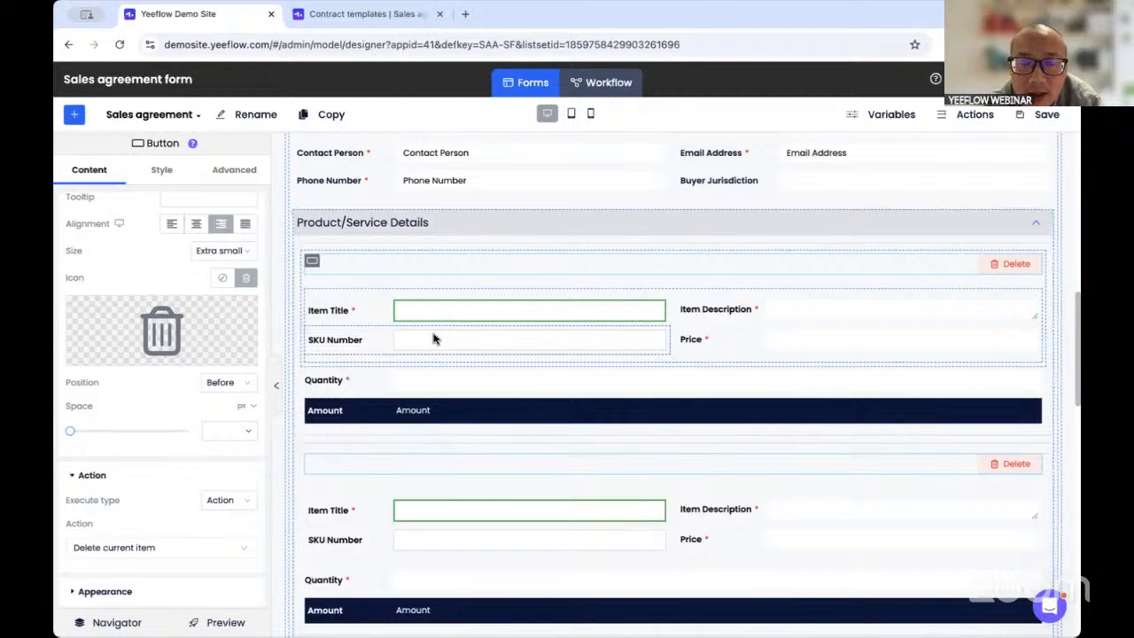
click(75, 116)
scroll(169, 443, down, 5)
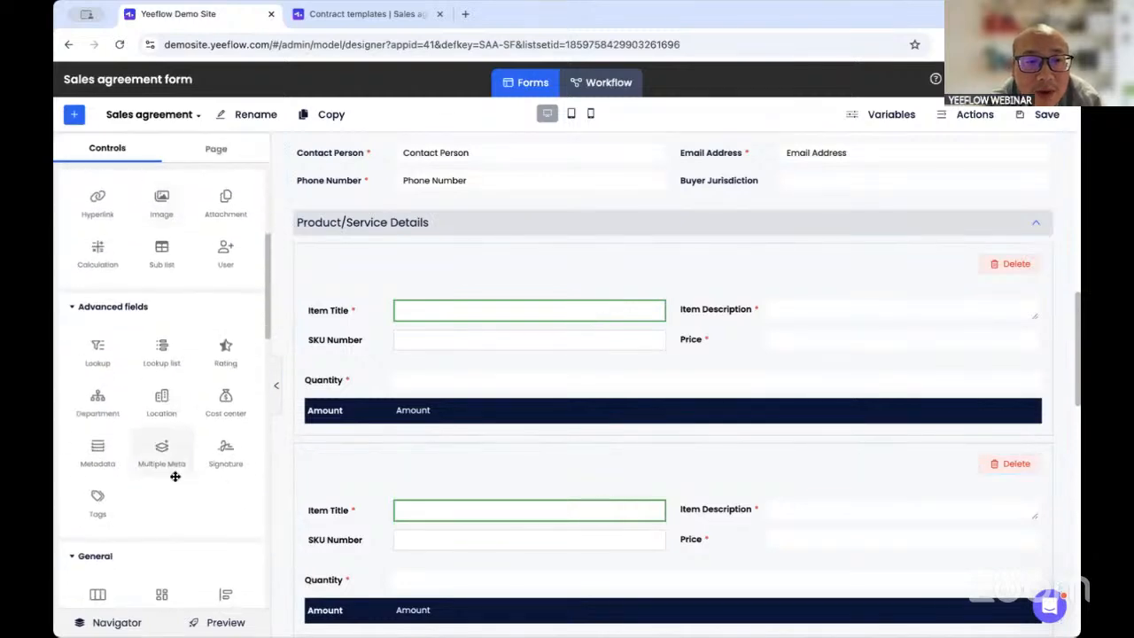
scroll(174, 478, down, 4)
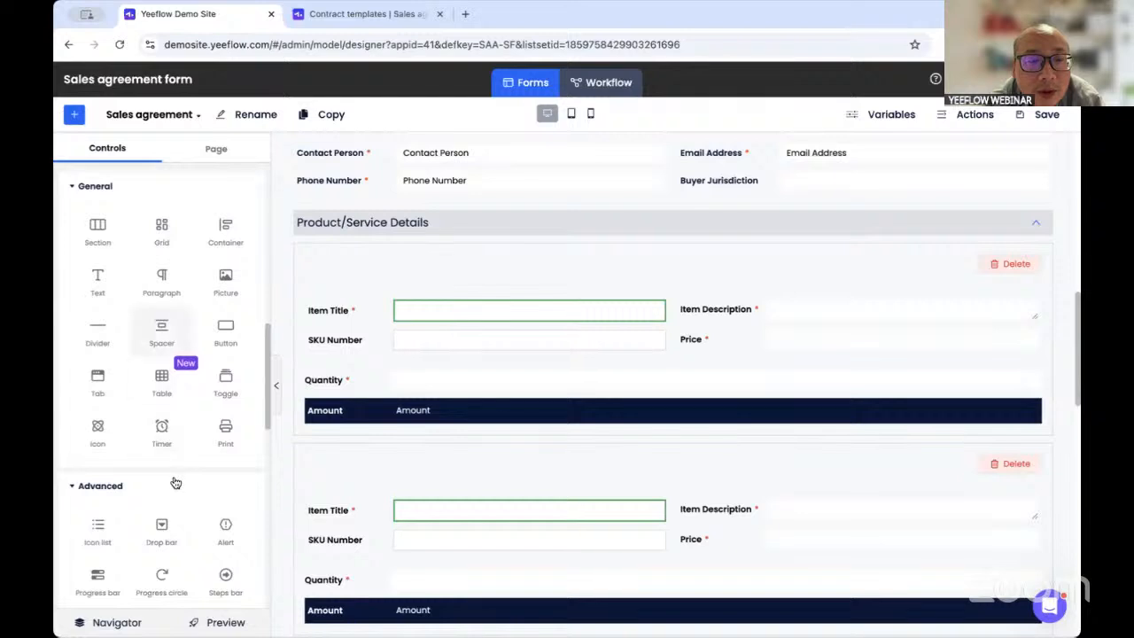
drag(92, 293, 471, 302)
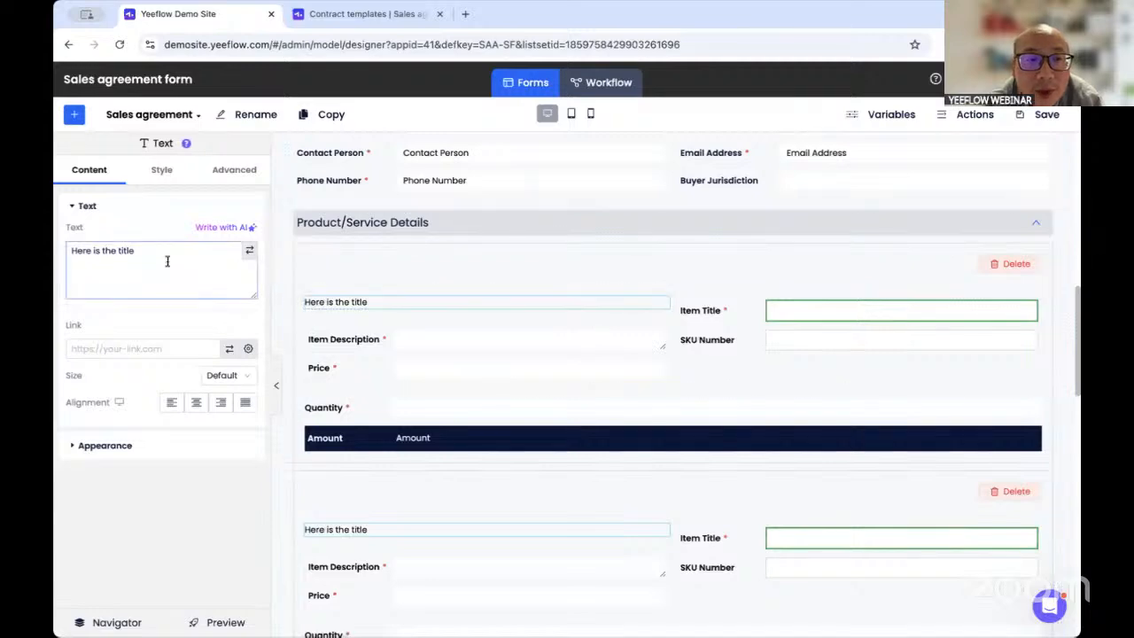
click(238, 377)
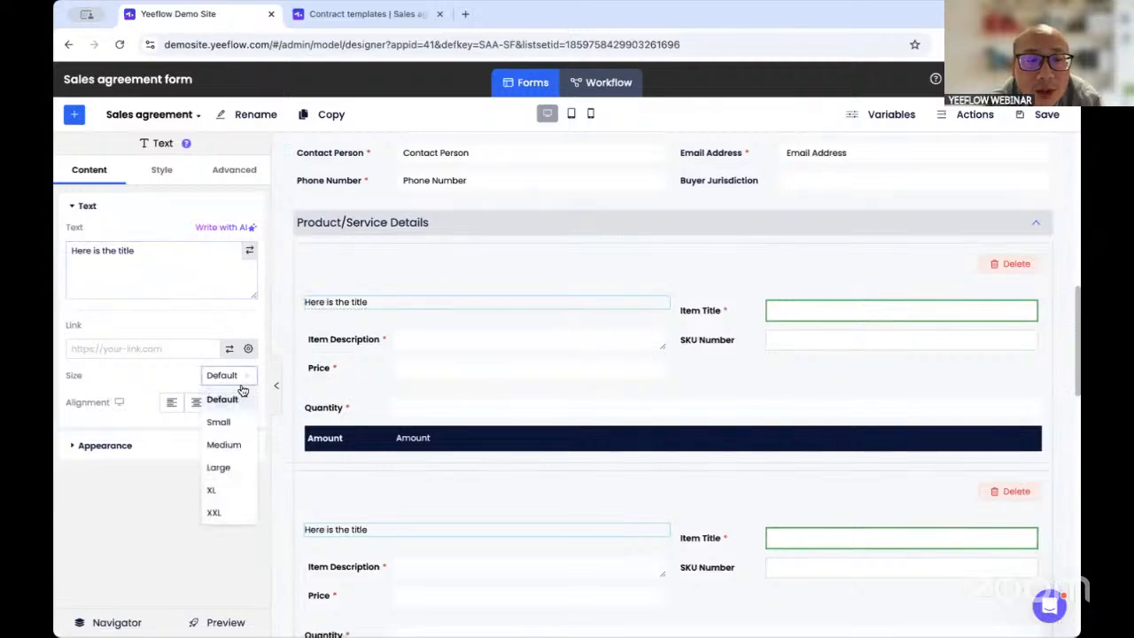
click(233, 444)
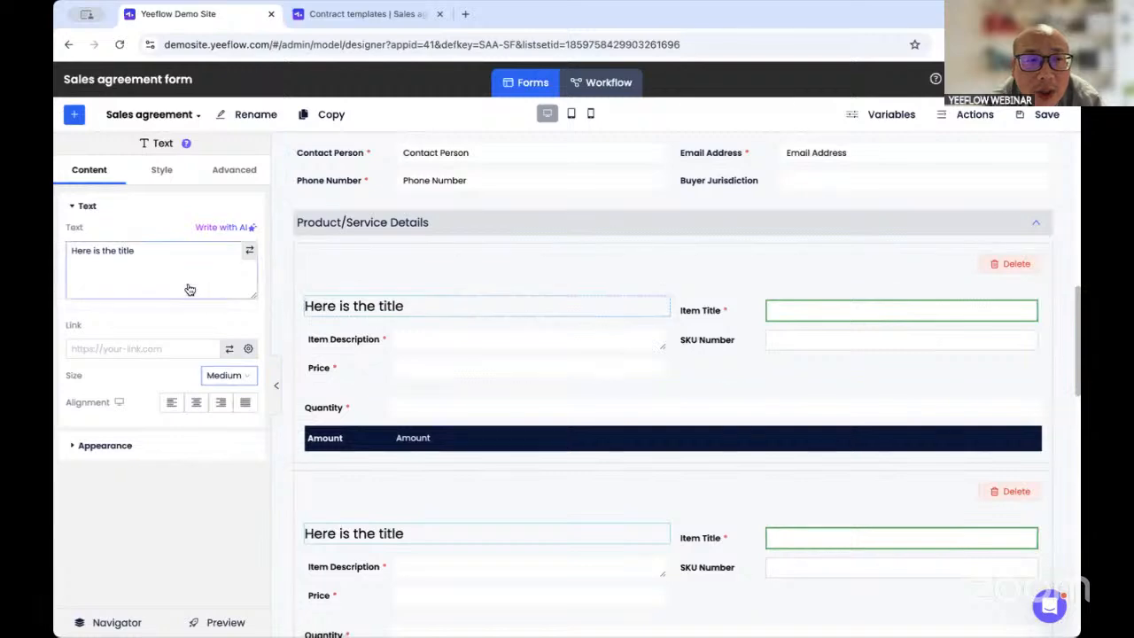
- Replace the heading text in the Product/Service Details item with "Show Item"
click(160, 261)
key(ctrl+a)
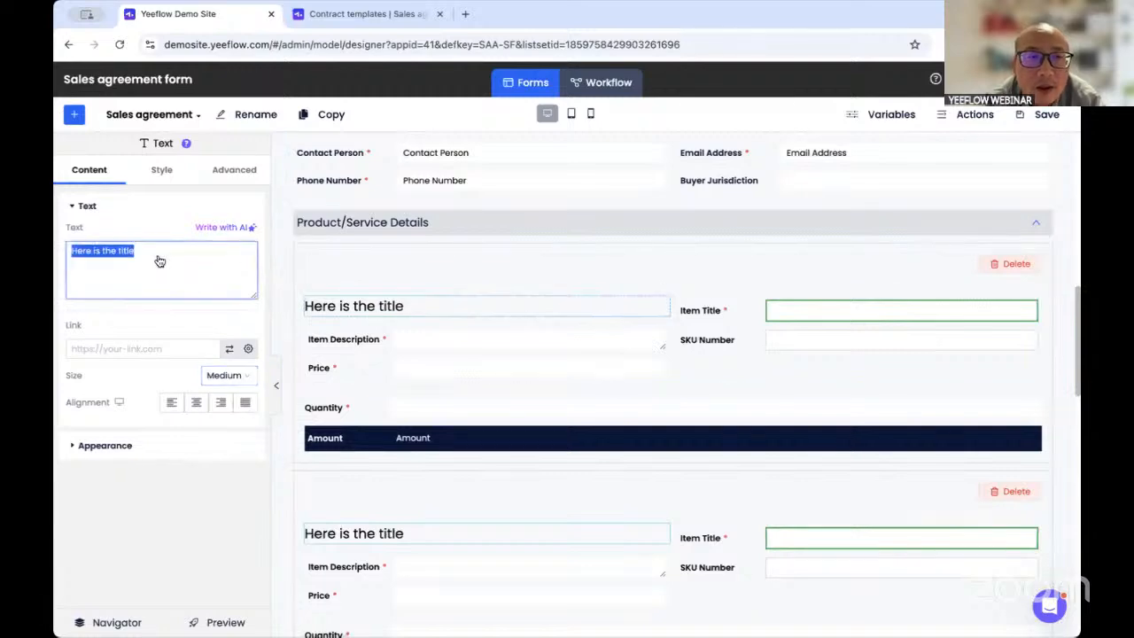
text(Show)
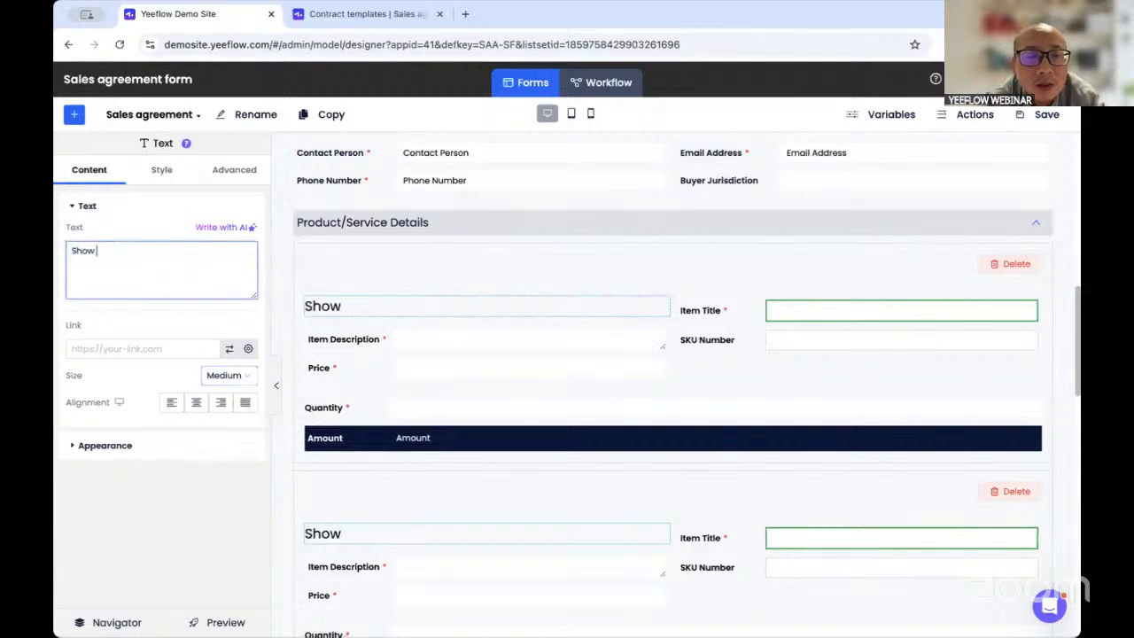
text( Item)
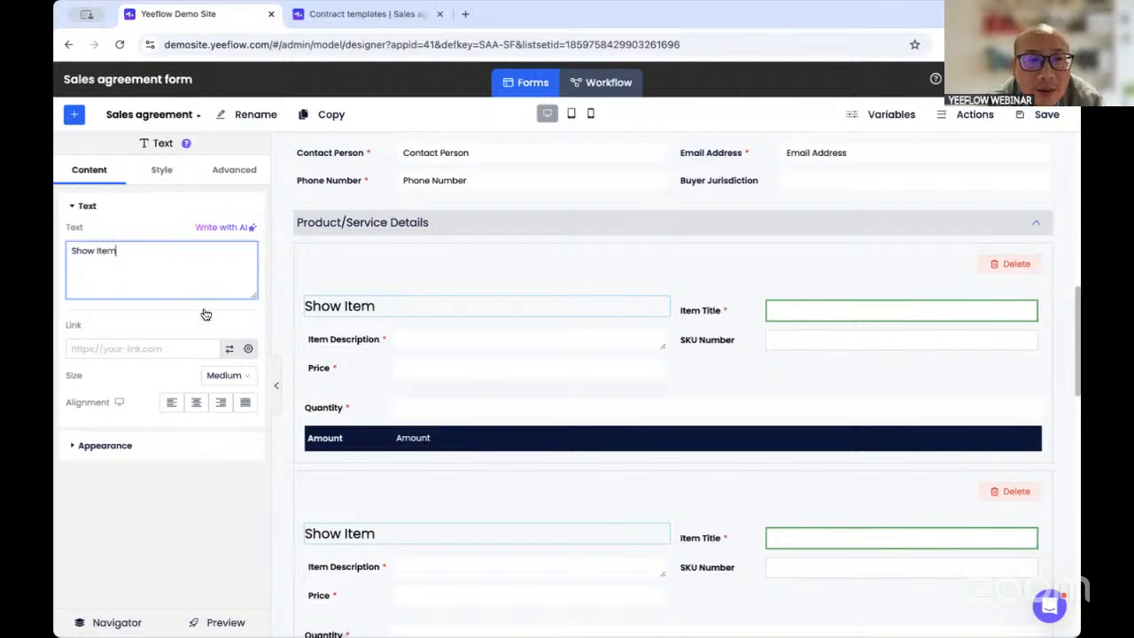
click(207, 315)
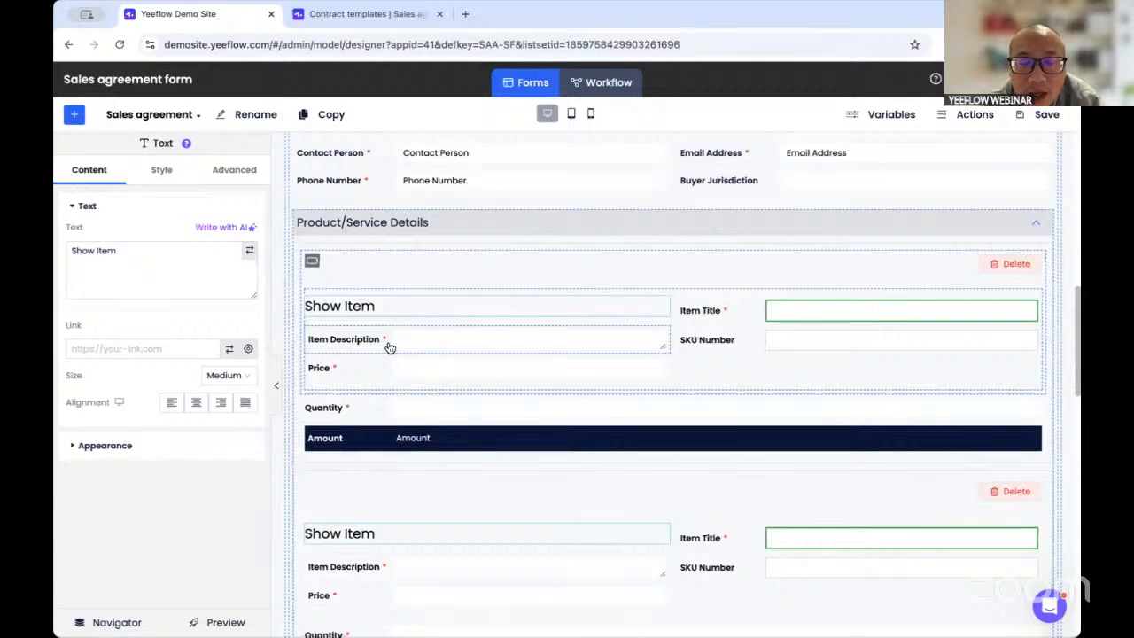
- Preview the sales agreement form with the new item heading and close the preview
scroll(496, 306, down, 3)
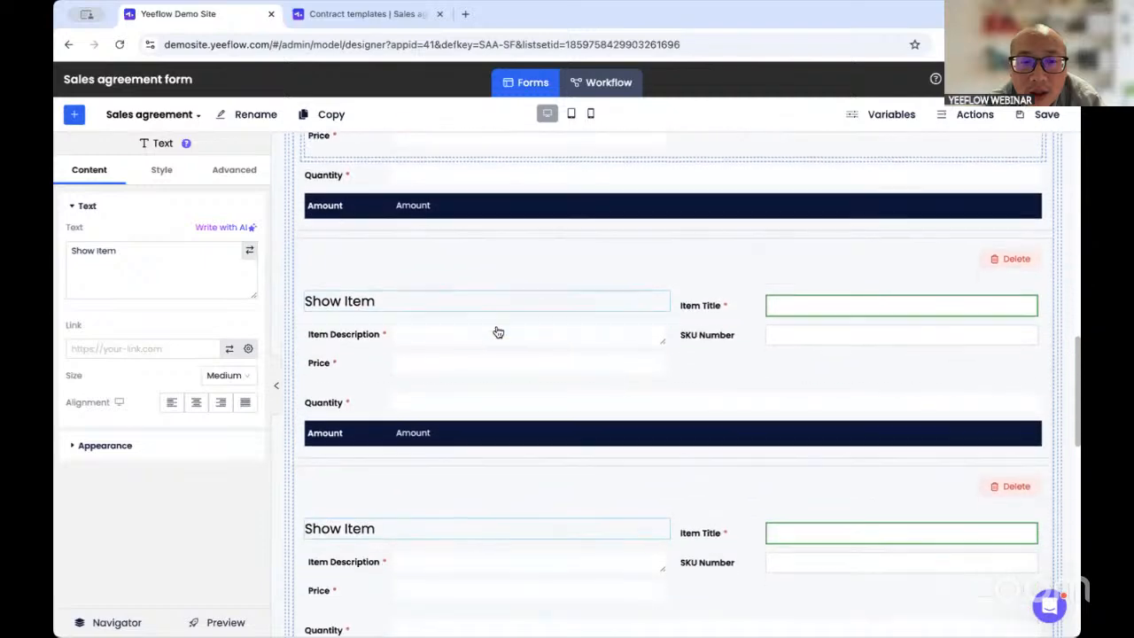
scroll(498, 332, down, 2)
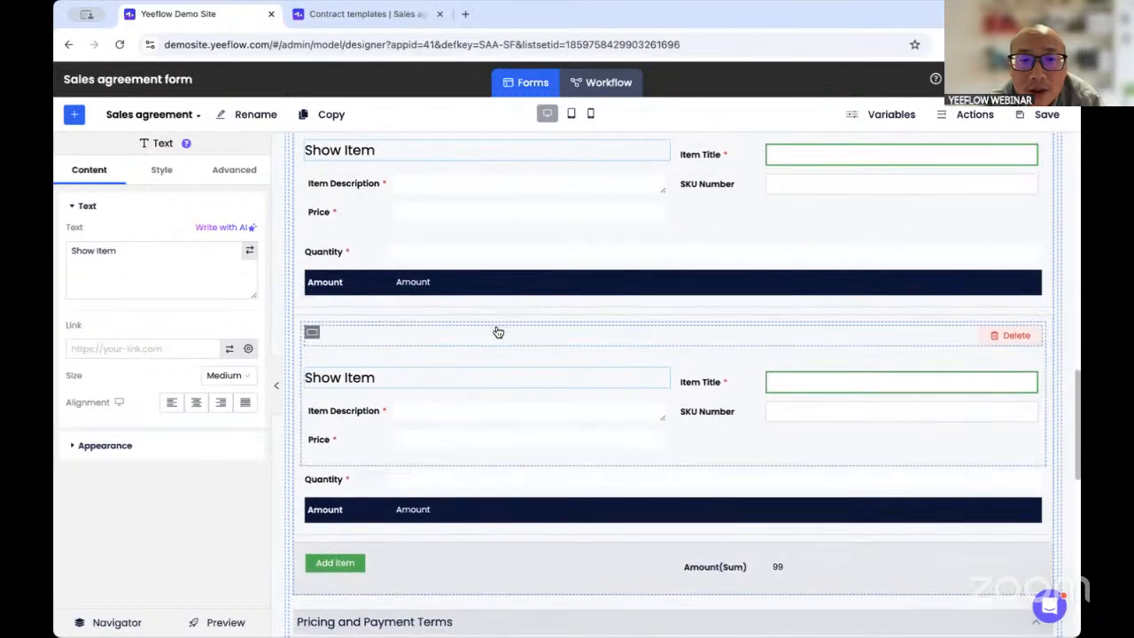
click(234, 617)
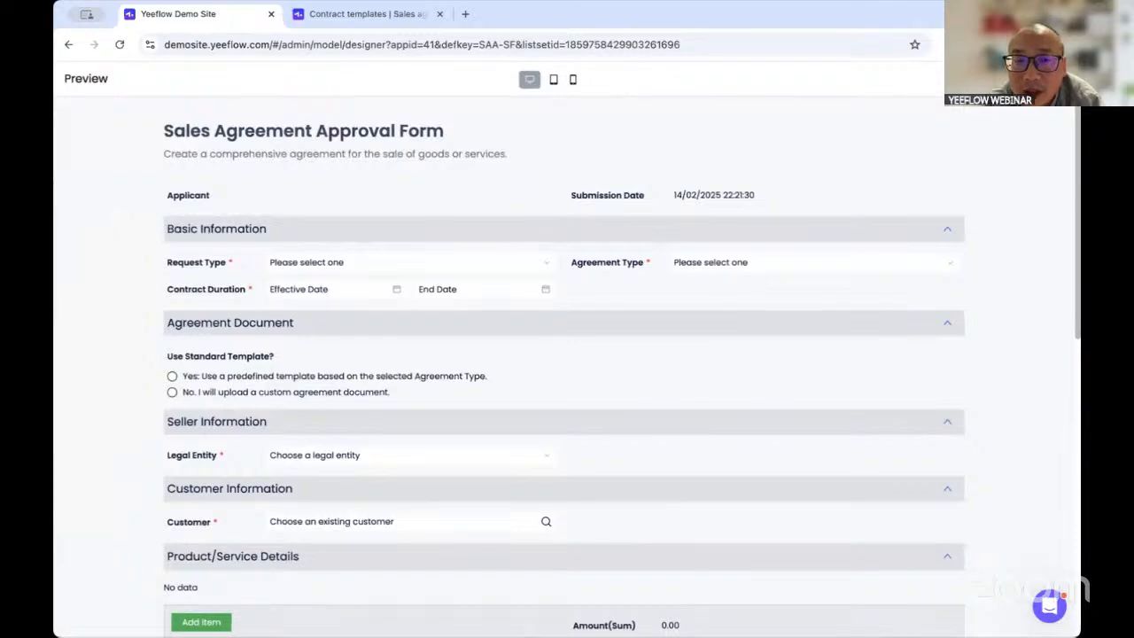
click(1057, 79)
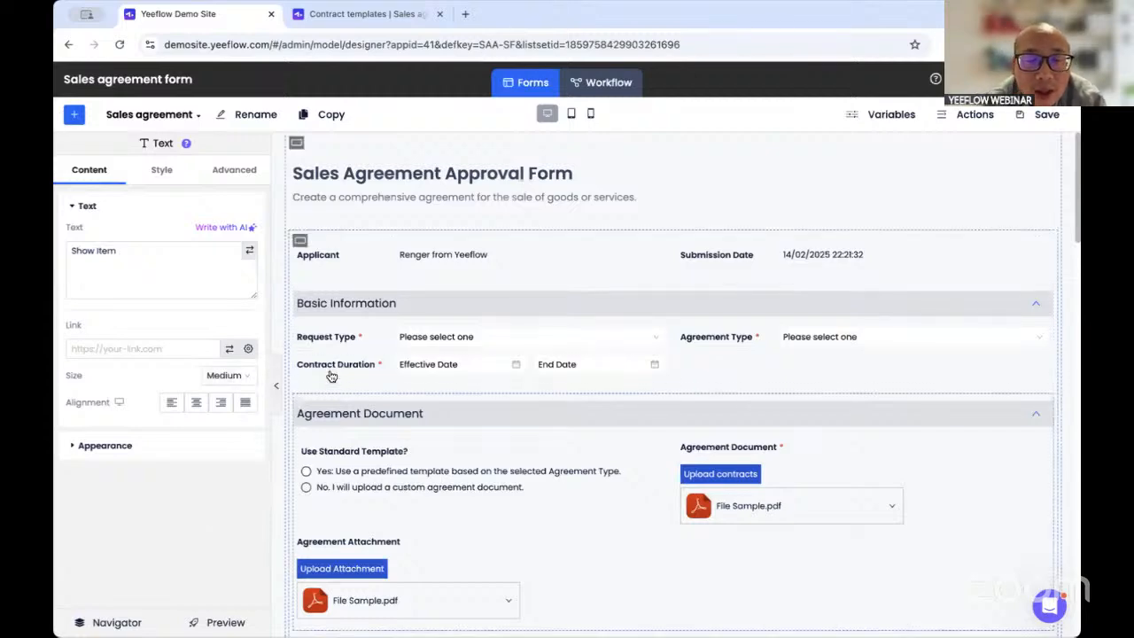
- Select the Product/Service Details sub list and show its list content settings
scroll(330, 372, down, 4)
scroll(330, 374, down, 5)
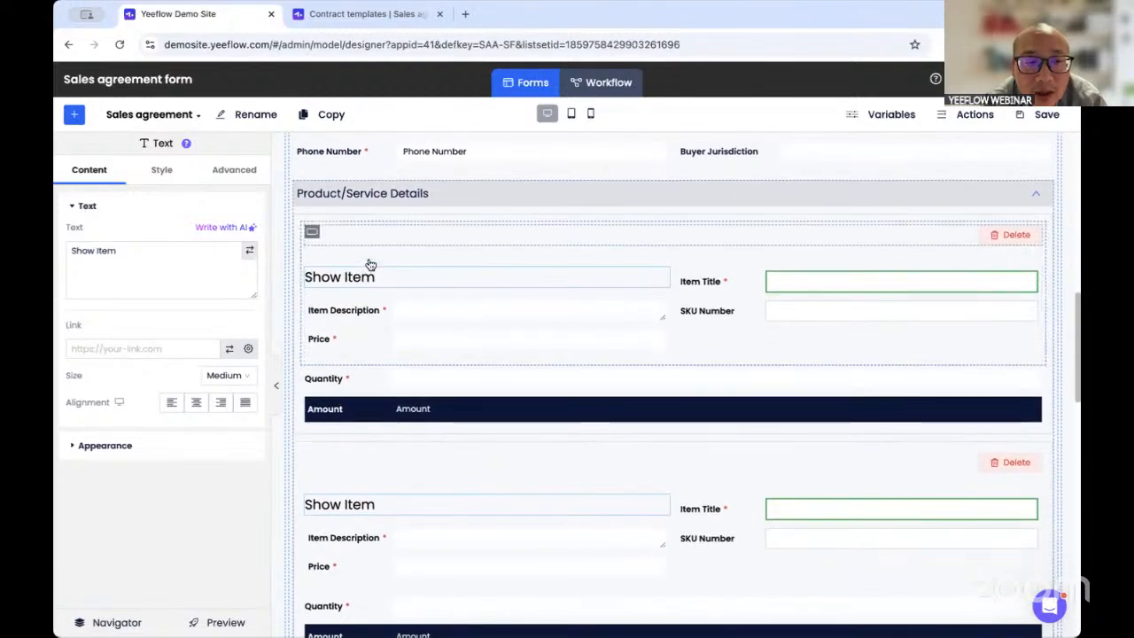
click(328, 221)
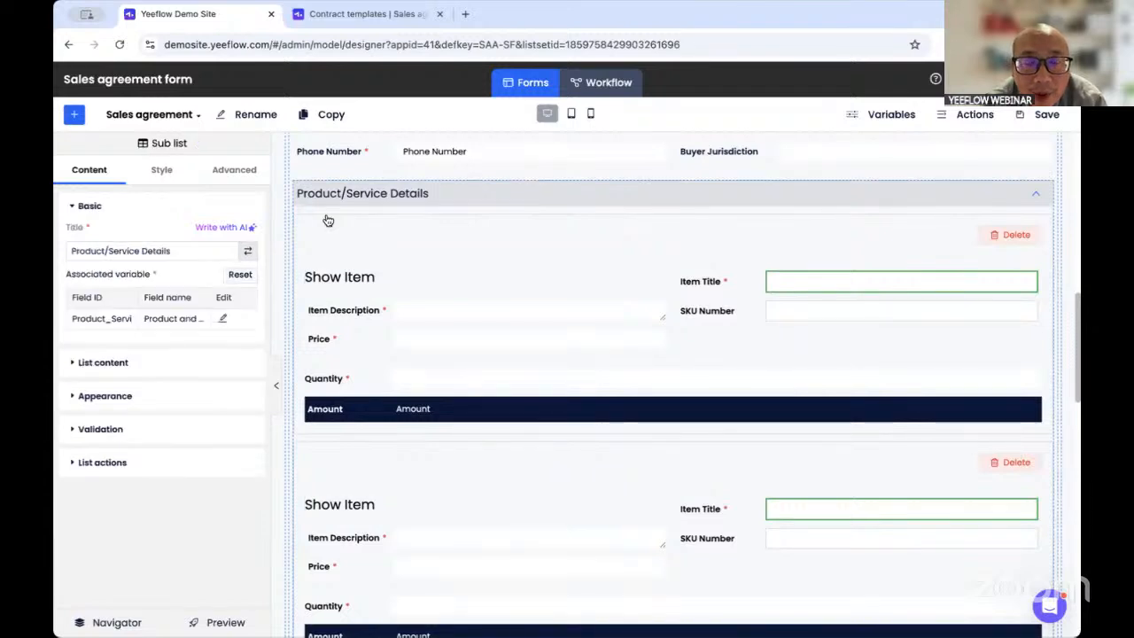
click(178, 358)
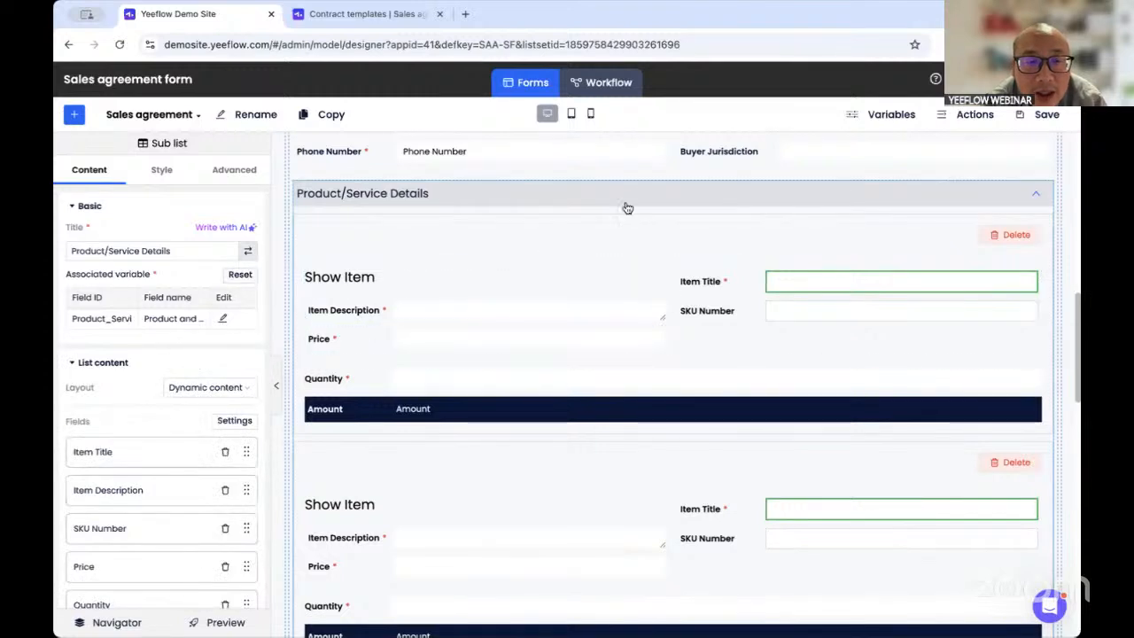